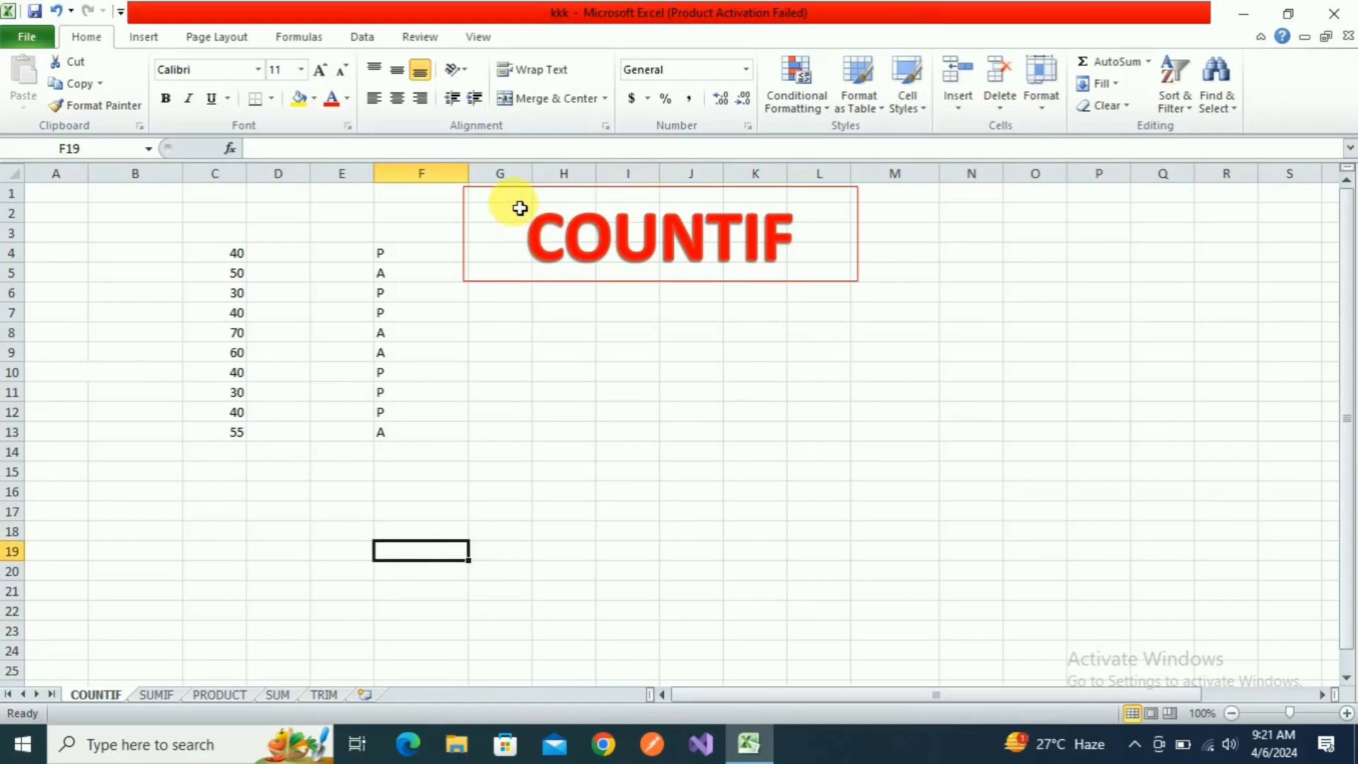
# - Review the numbers in C4:C13 and the P and A entries in F4:F13
pyautogui.click(769, 375)
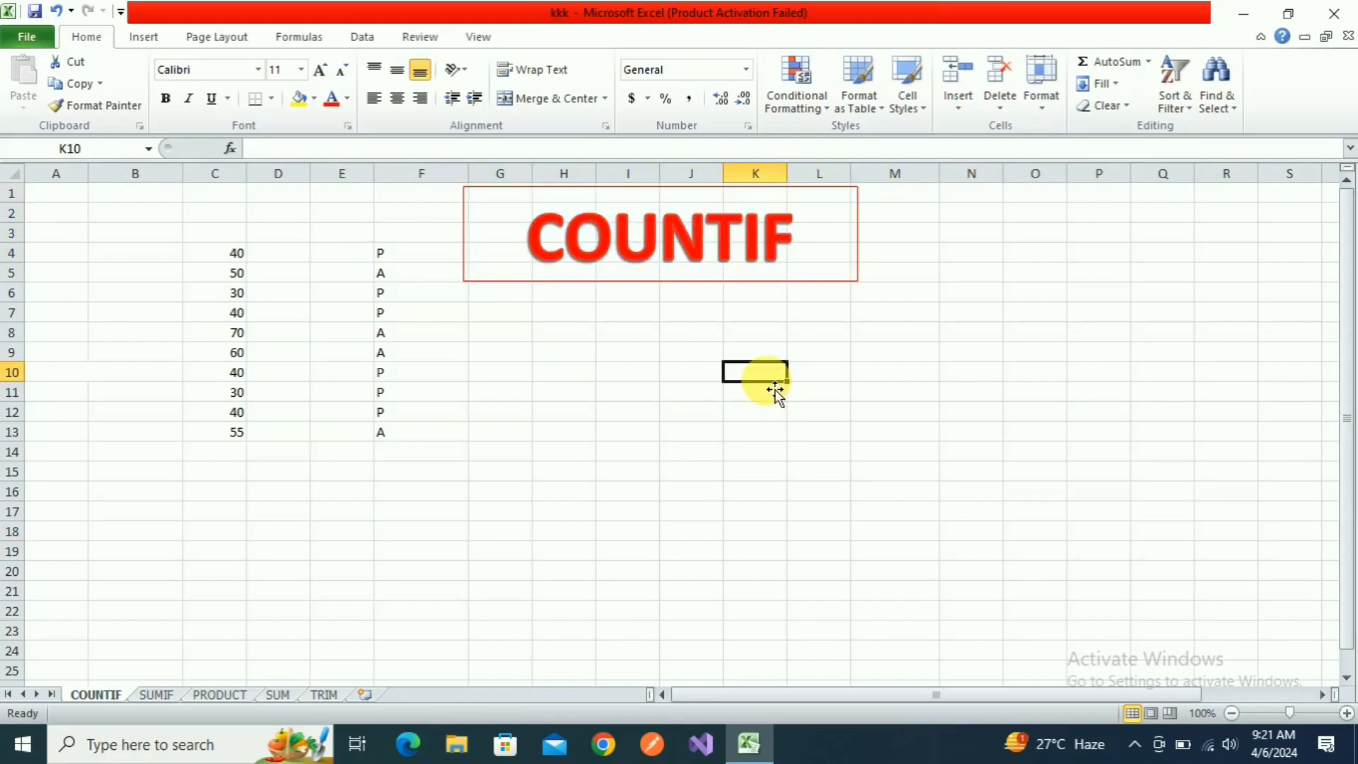
pyautogui.click(237, 253)
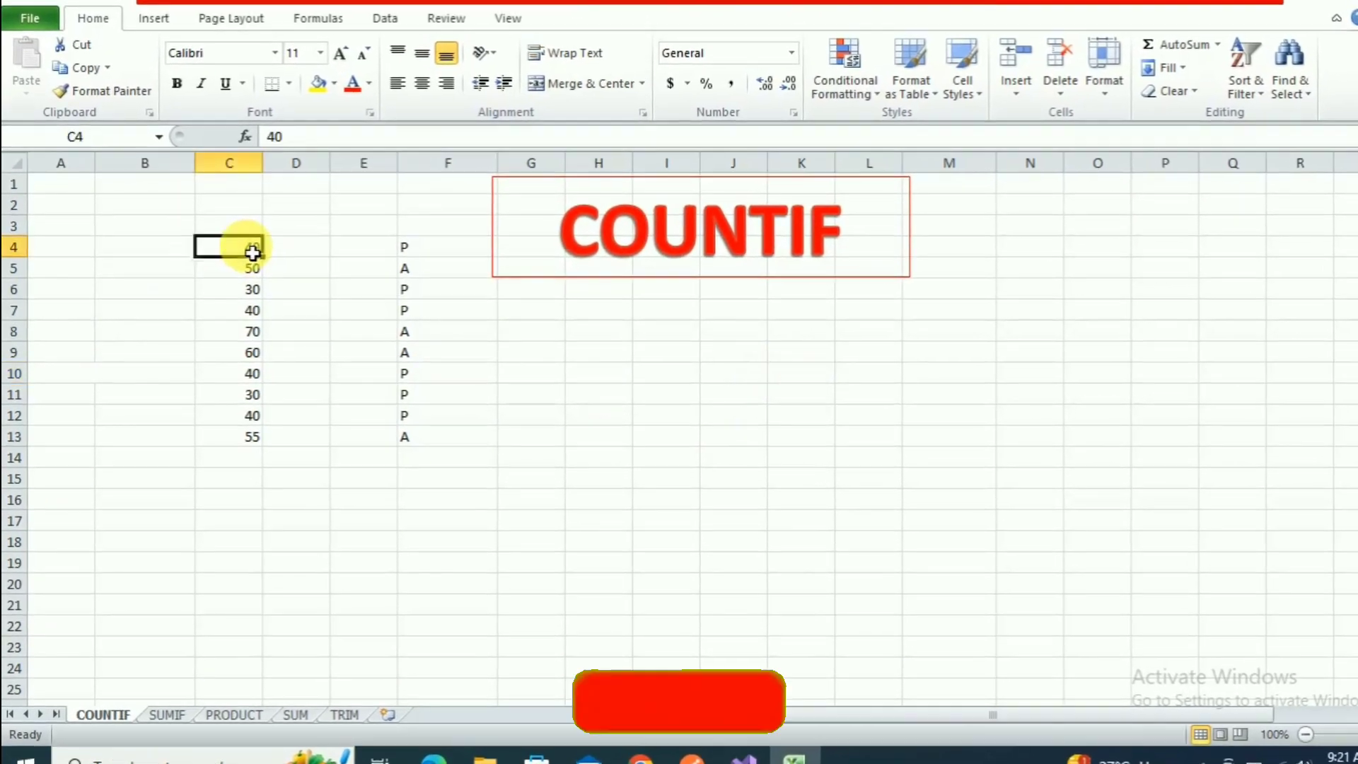
pyautogui.moveTo(253, 252); pyautogui.dragTo(251, 440)
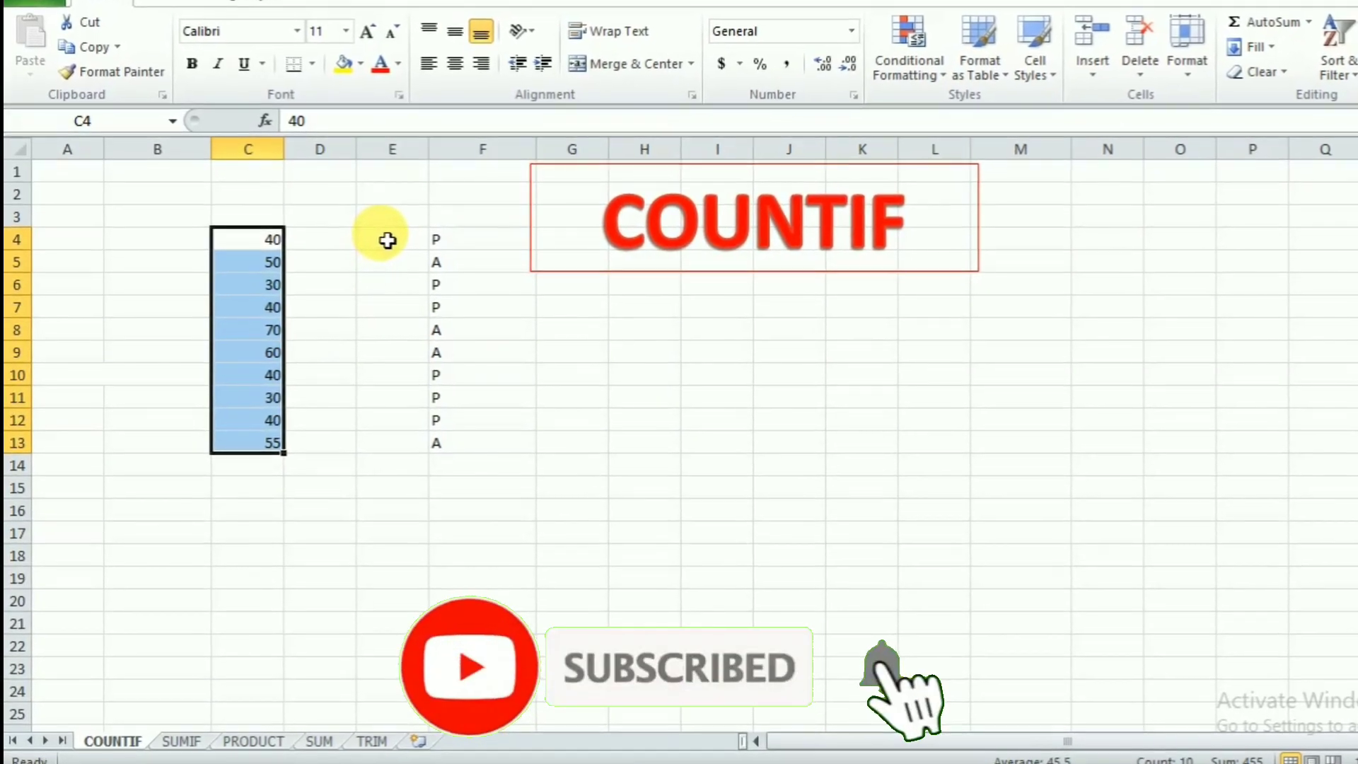
pyautogui.moveTo(453, 240); pyautogui.dragTo(421, 443)
pyautogui.moveTo(304, 237); pyautogui.dragTo(300, 425)
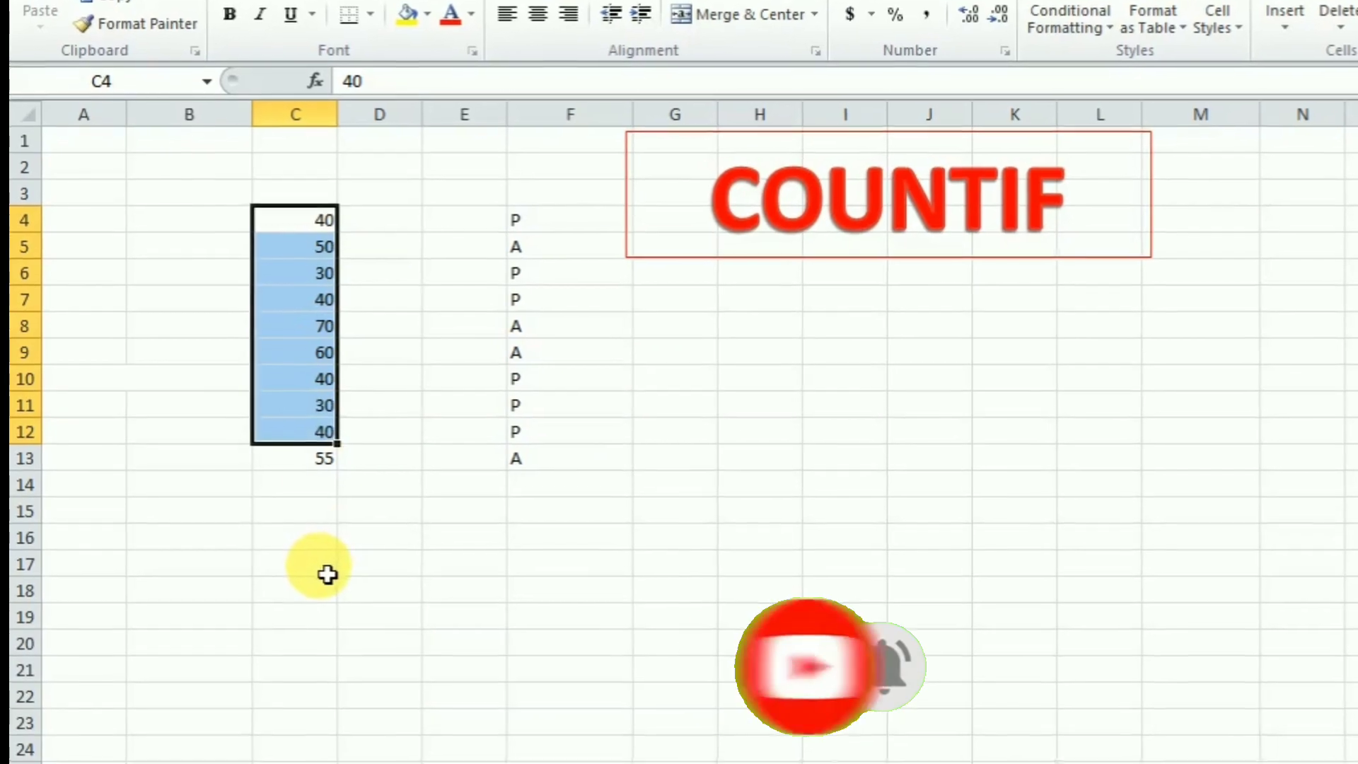
# - Enter a COUNTIF formula in C17 that counts how many cells in C4:C13 equal 40
pyautogui.click(325, 571)
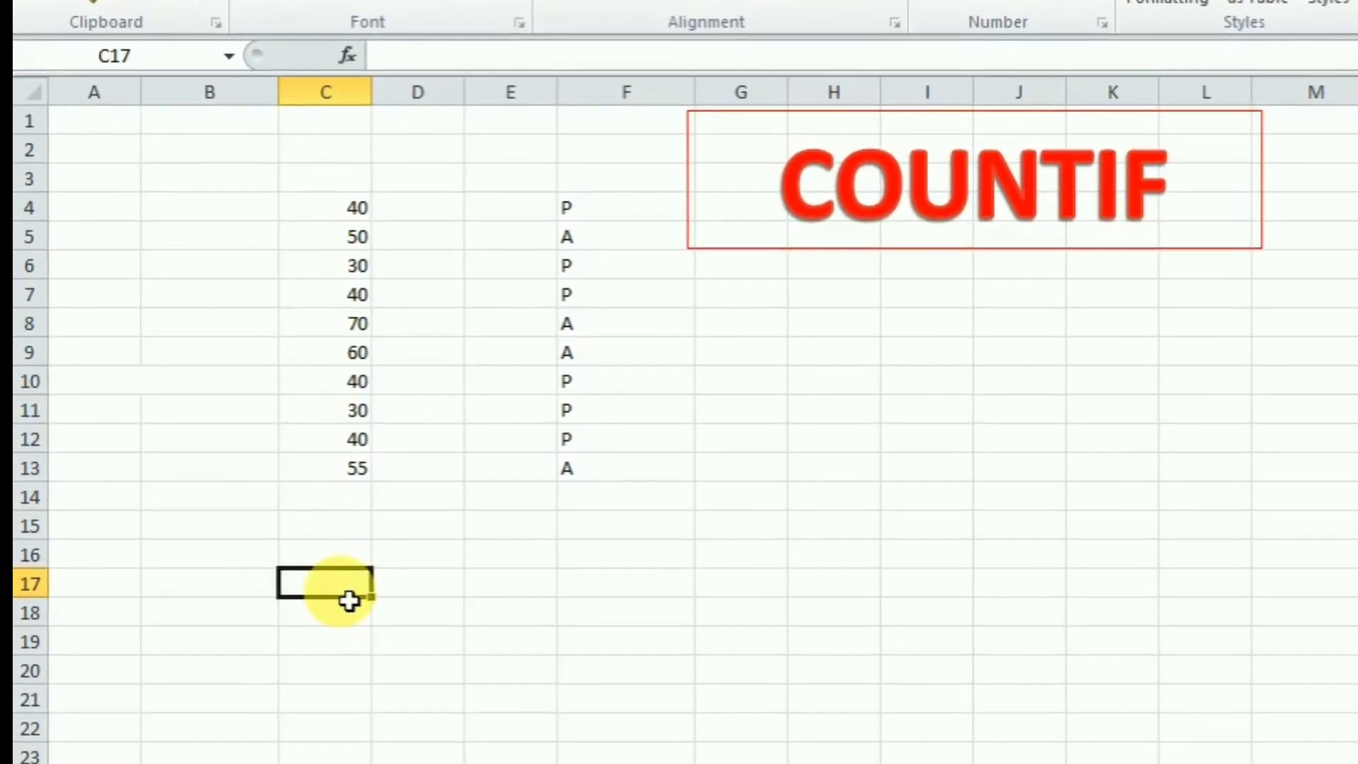
pyautogui.write('=')
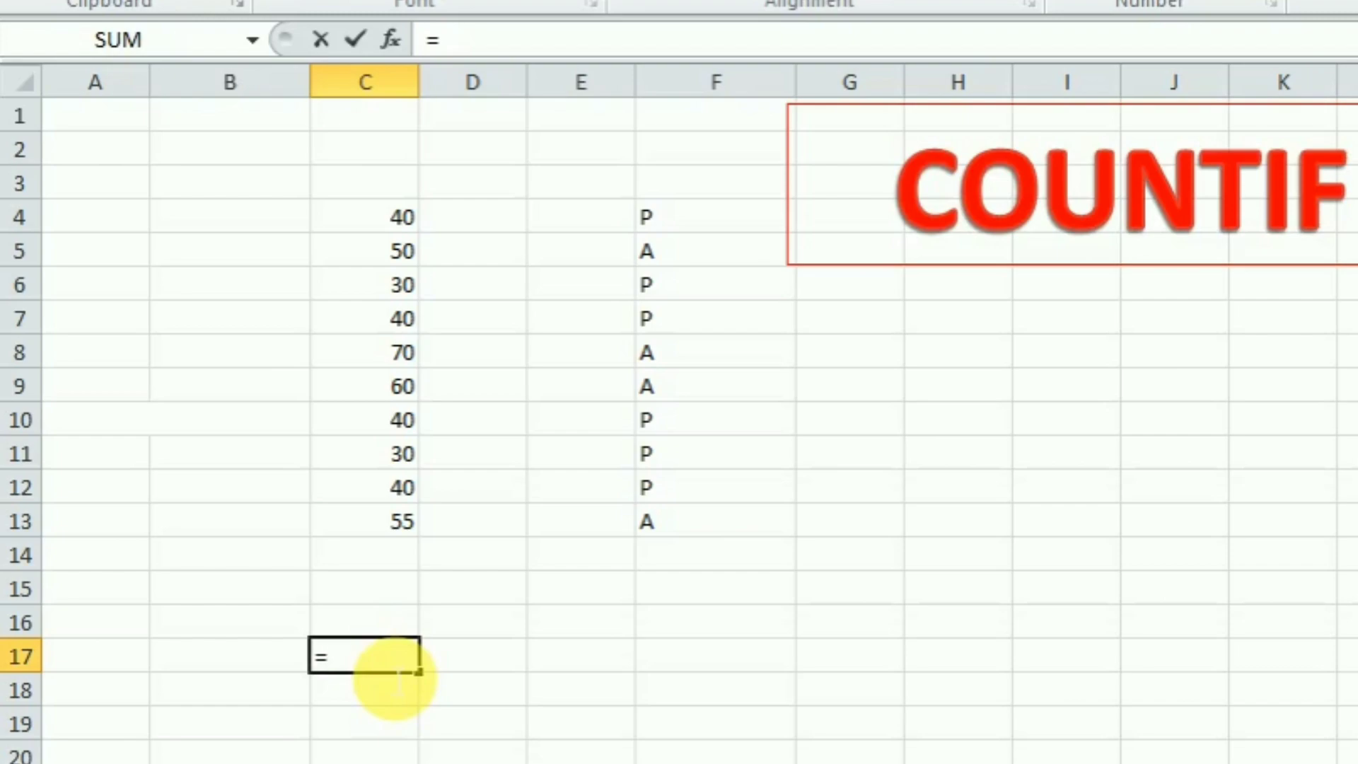
pyautogui.write('countif')
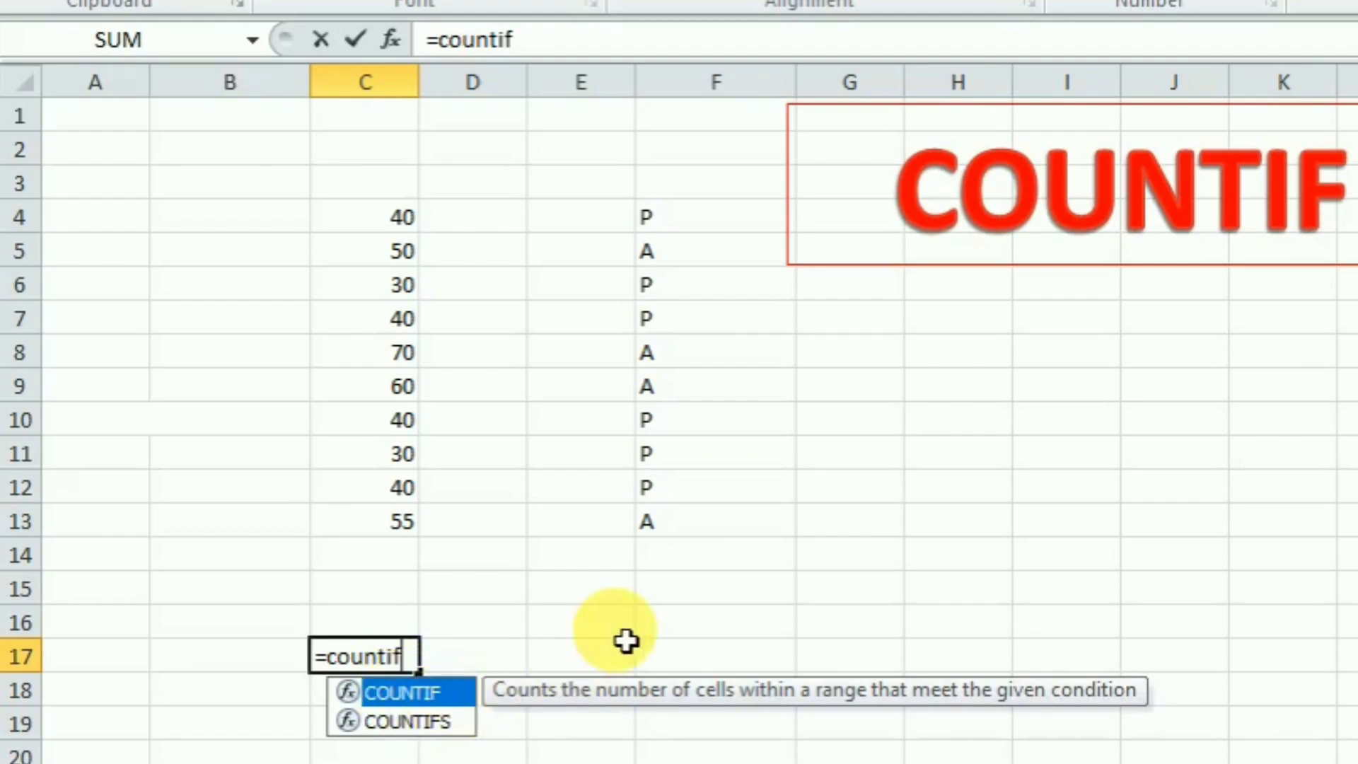
pyautogui.press('Tab')
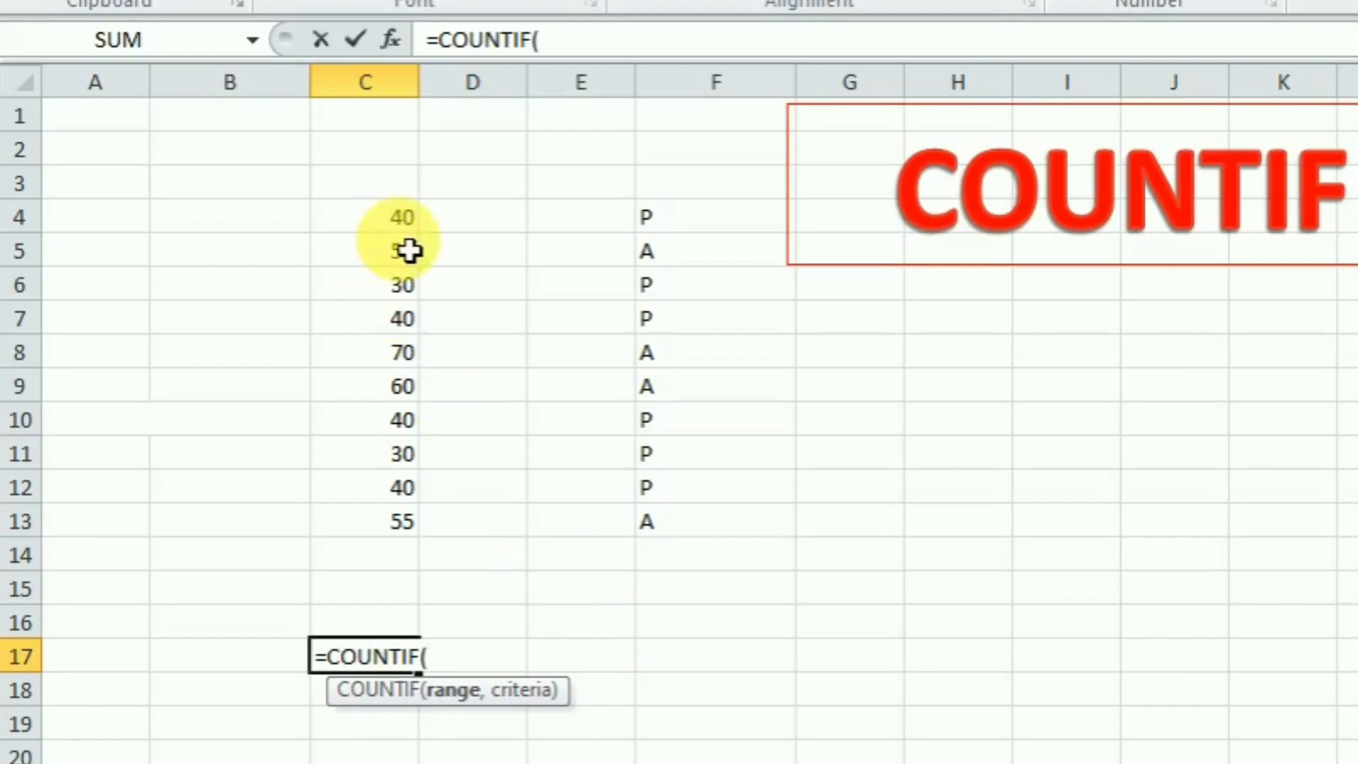
pyautogui.moveTo(408, 232); pyautogui.dragTo(389, 518)
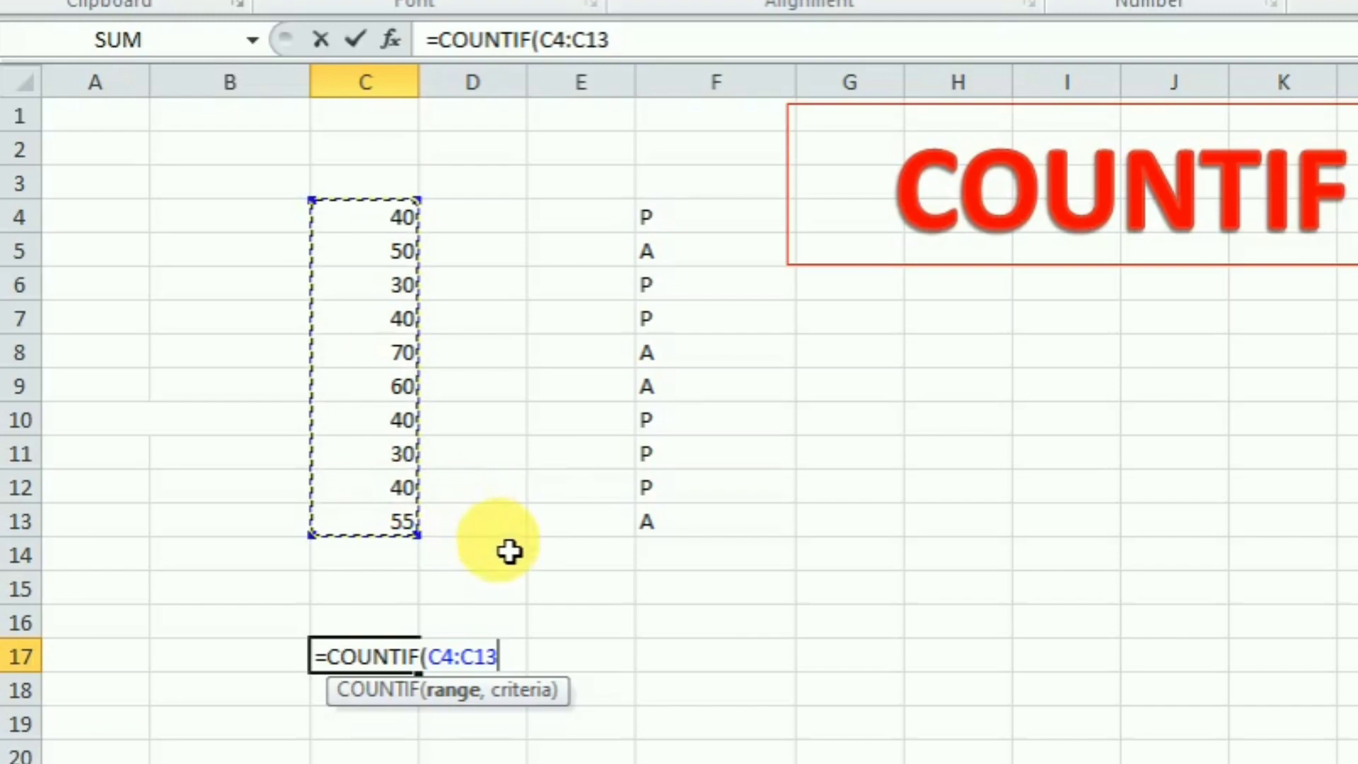
pyautogui.write(',')
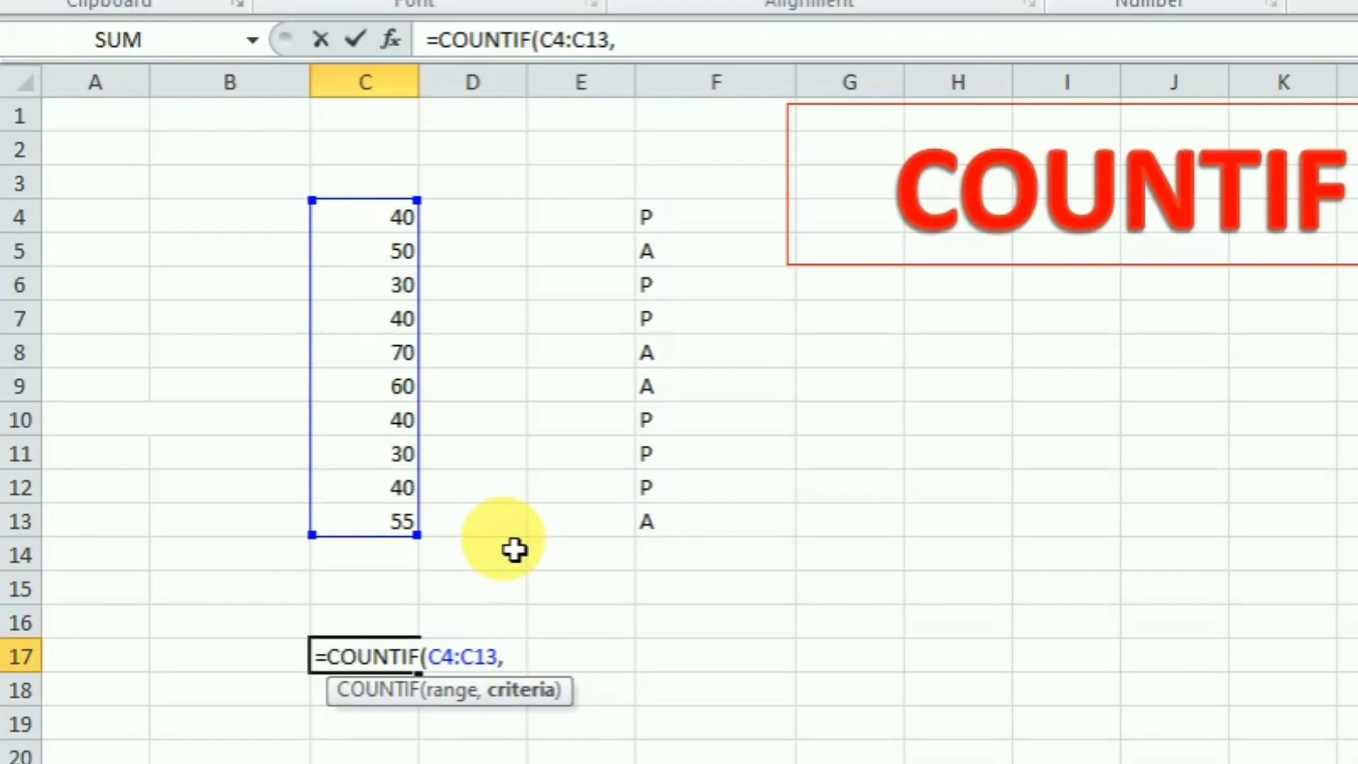
pyautogui.write('40)')
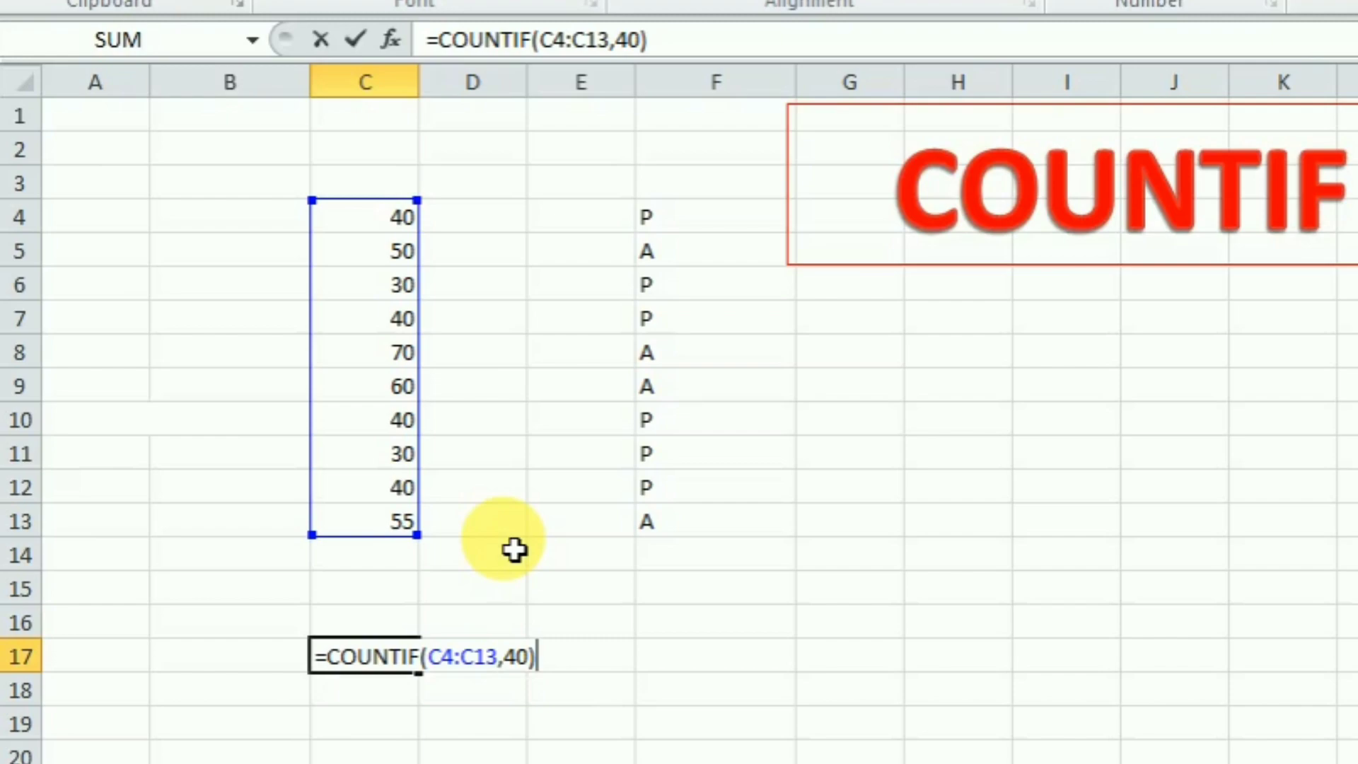
pyautogui.press('Return')
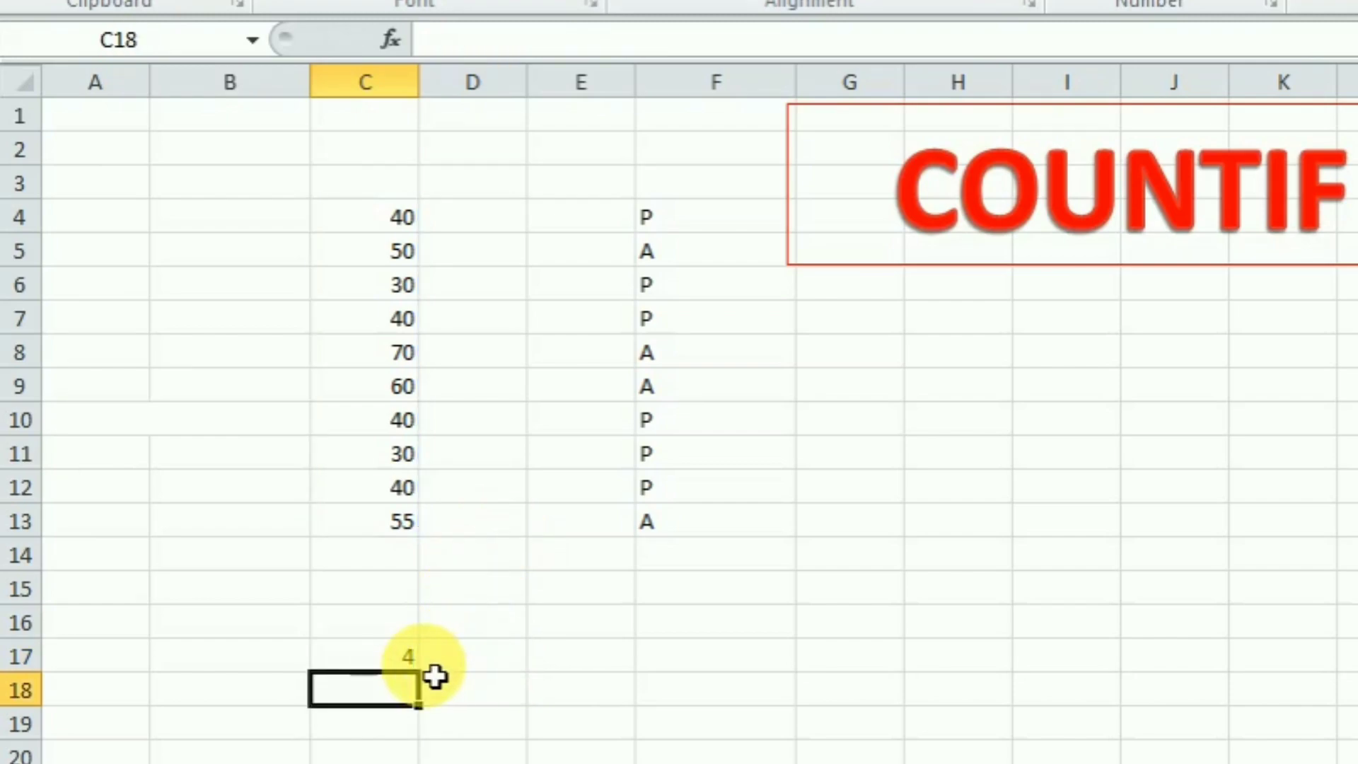
# - Check each cell in C4:C13 that contains 40 against the COUNTIF formula in C17
pyautogui.click(414, 223)
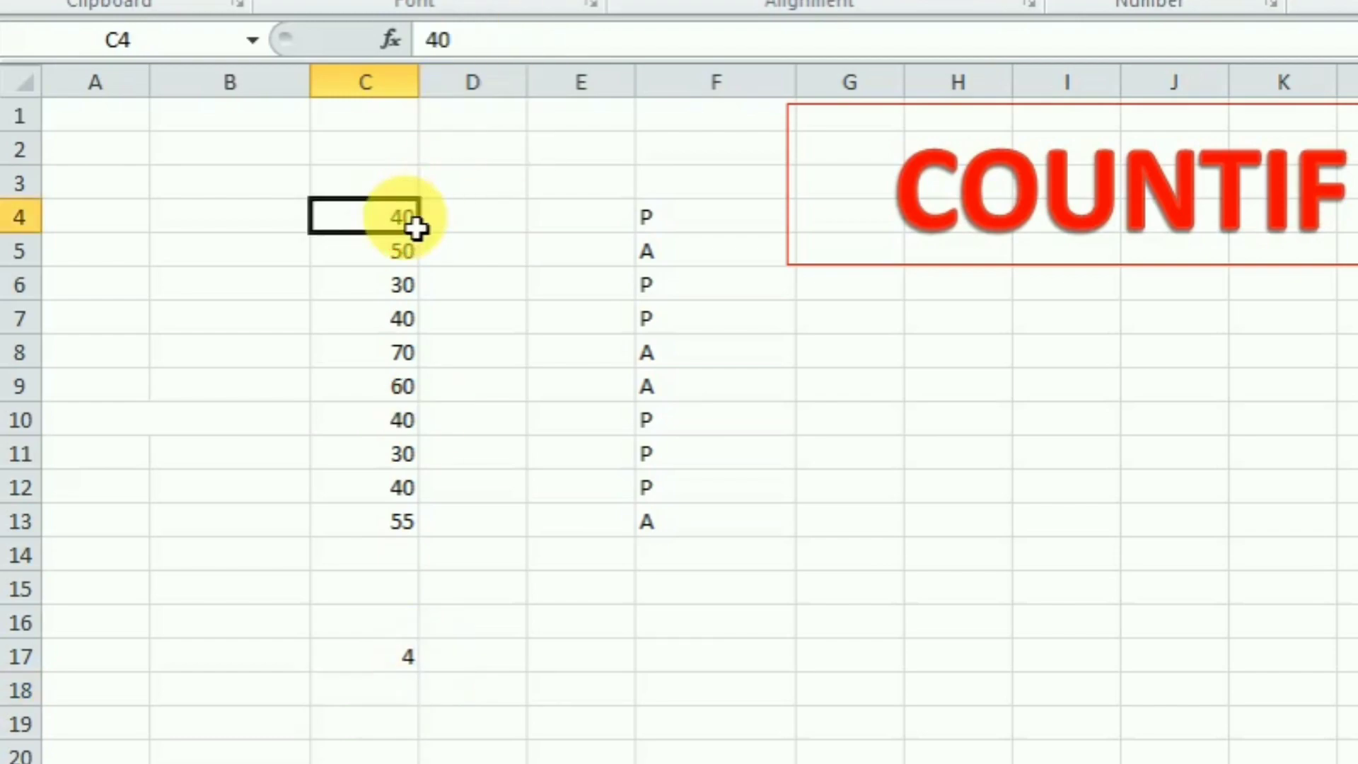
pyautogui.click(415, 329)
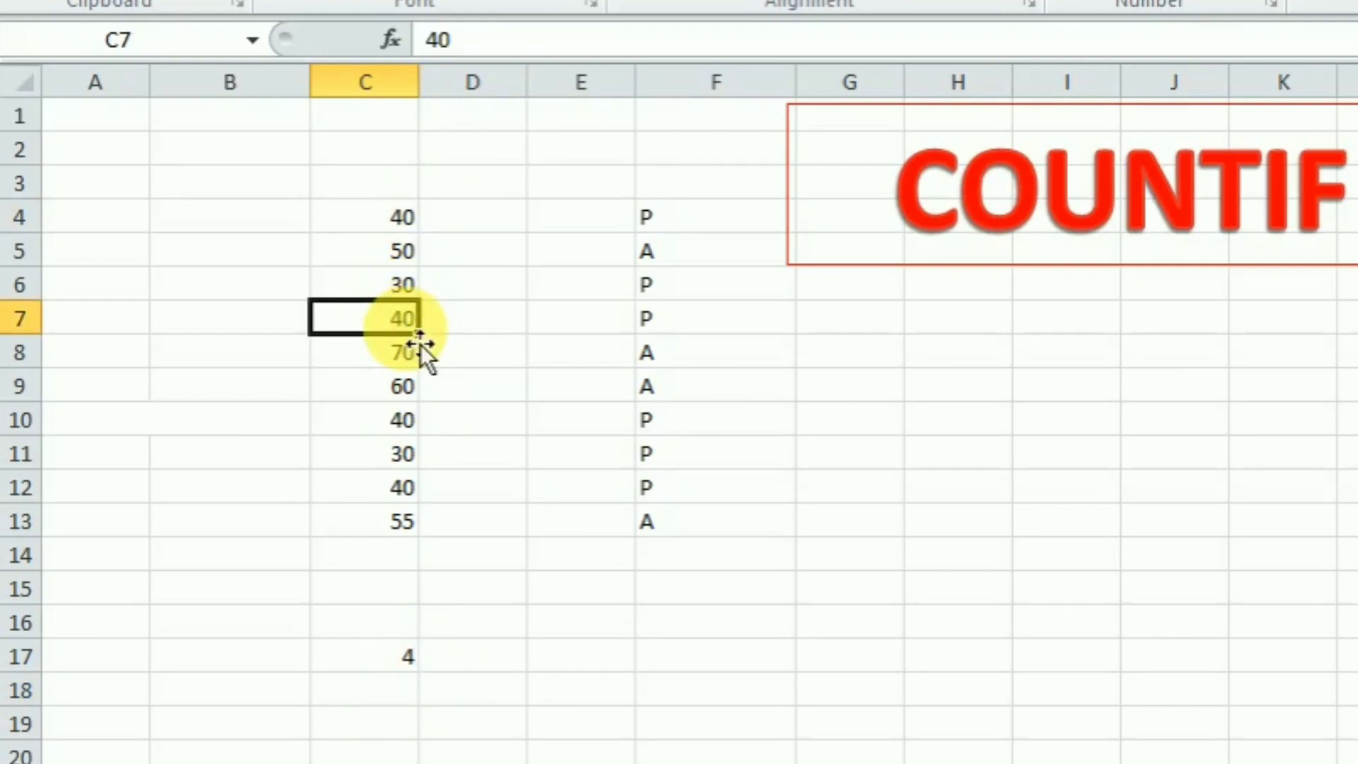
pyautogui.click(414, 425)
pyautogui.click(416, 493)
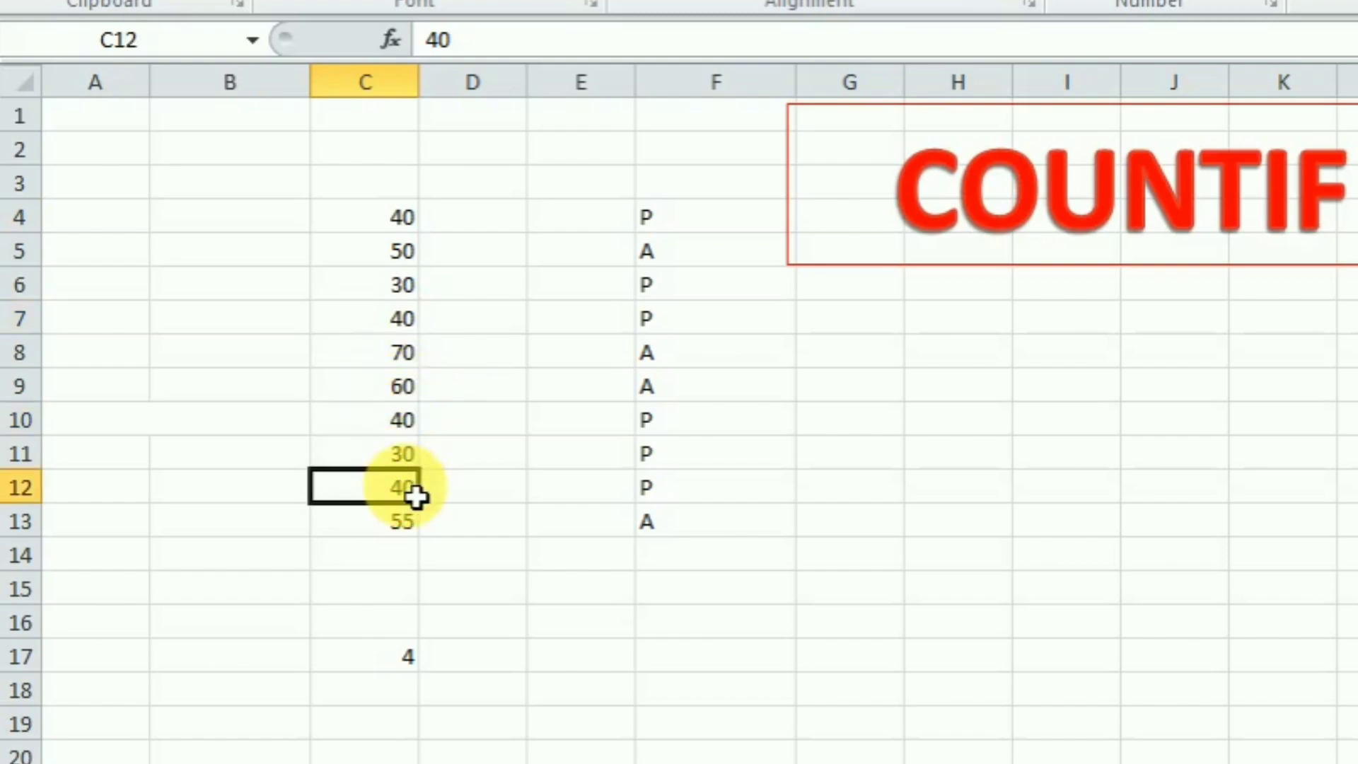
pyautogui.click(413, 670)
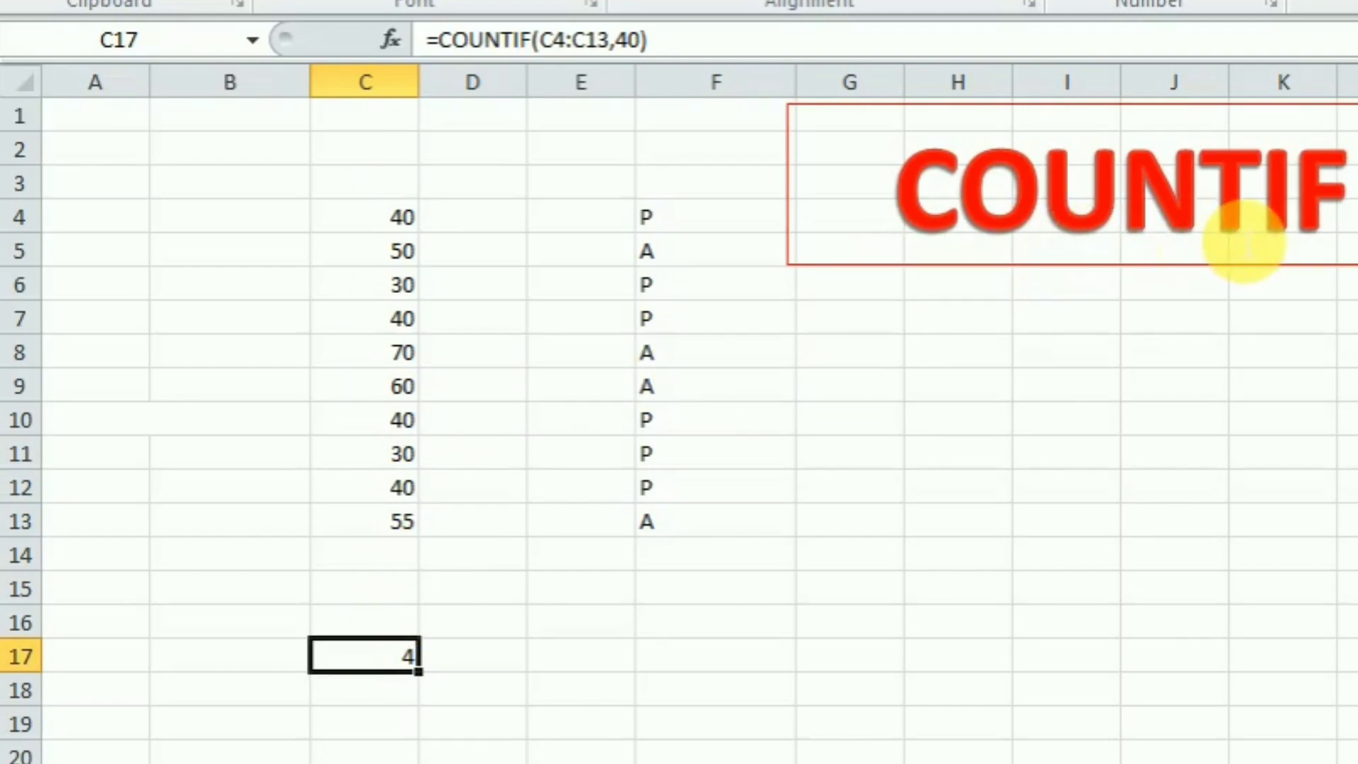
# - Try to count the P entries in F17 with =COUNTIF(F4:F13,p), leaving the criterion unquoted
pyautogui.click(696, 653)
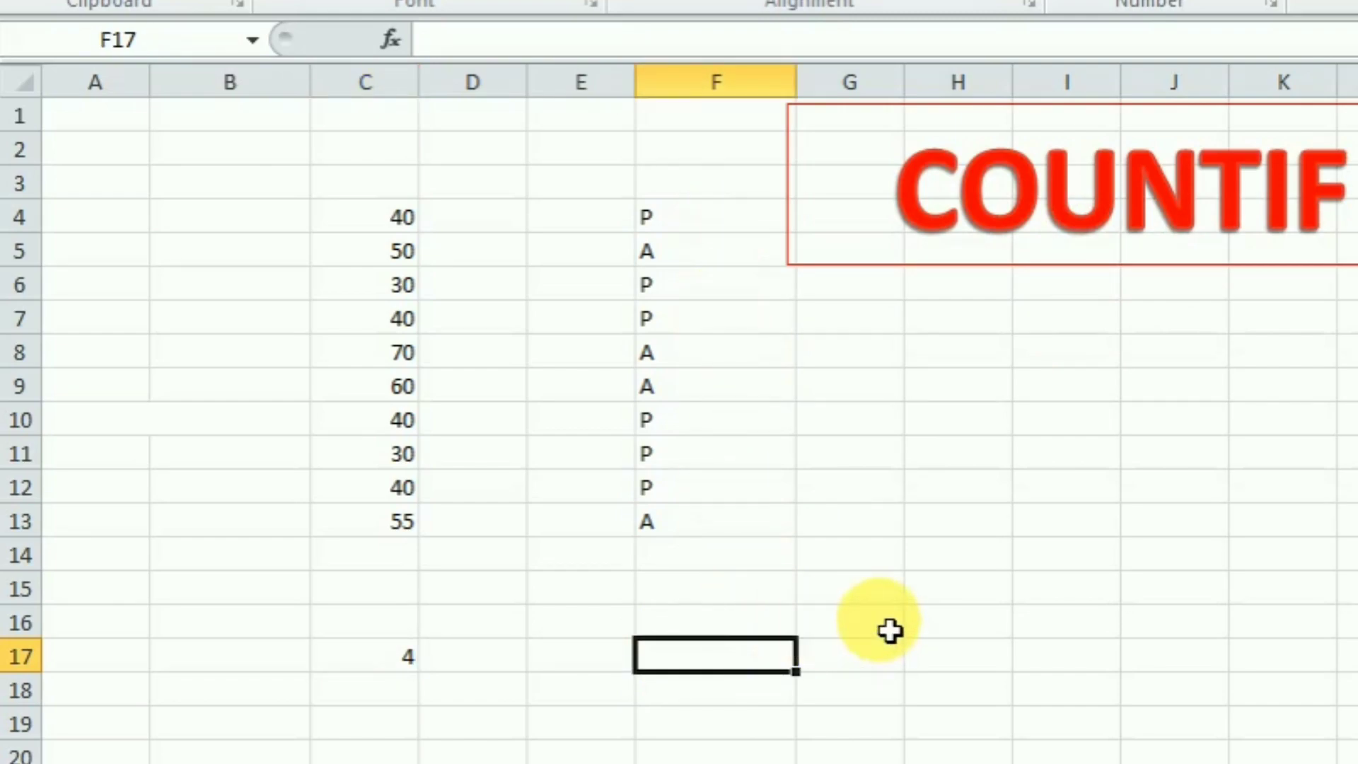
pyautogui.write('=')
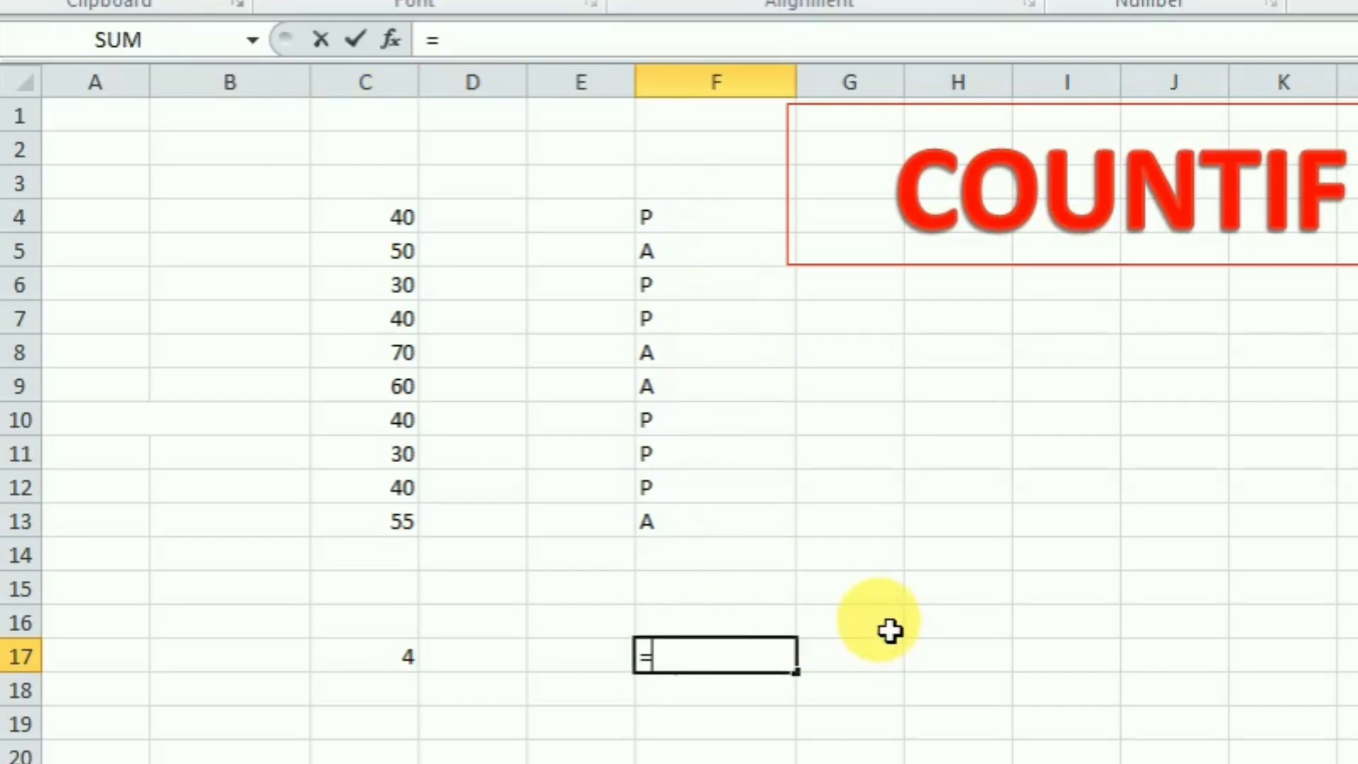
pyautogui.write('cou')
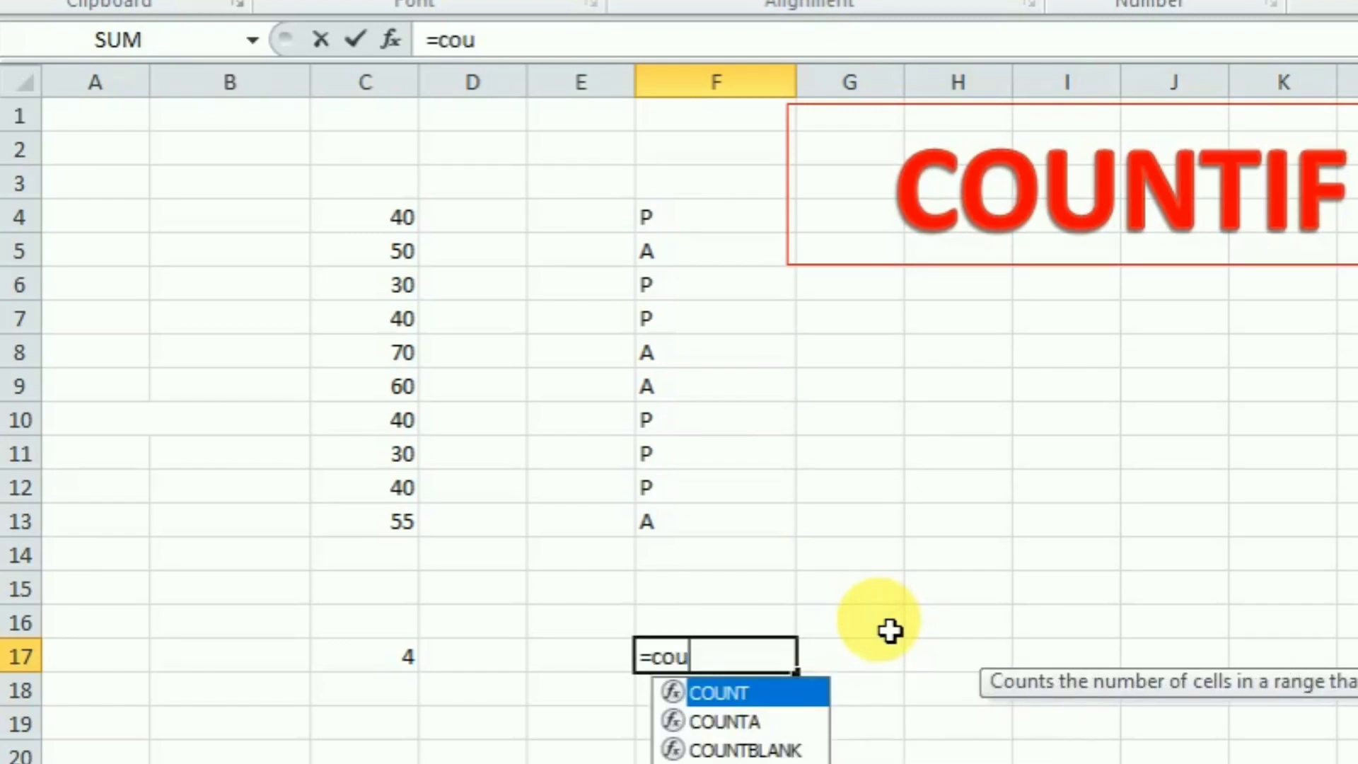
pyautogui.write('ntif')
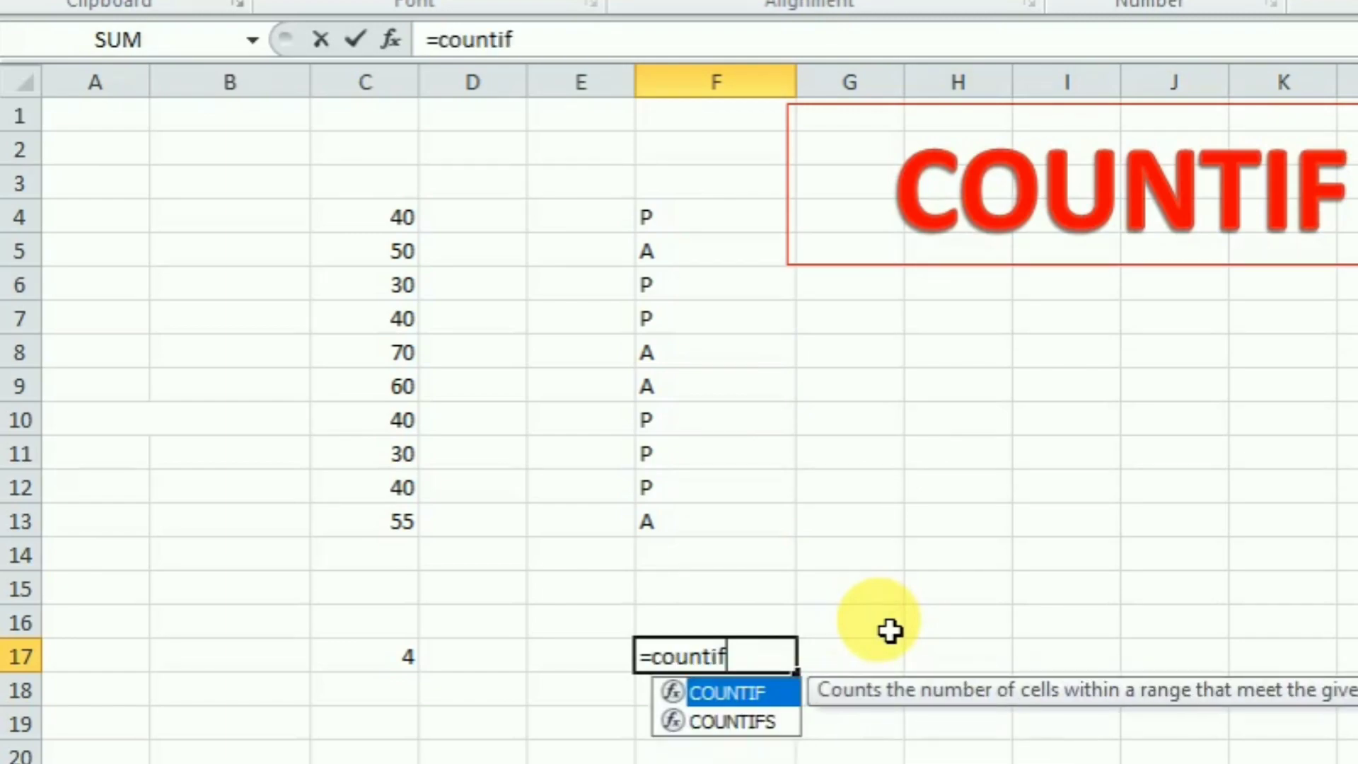
pyautogui.press('Tab')
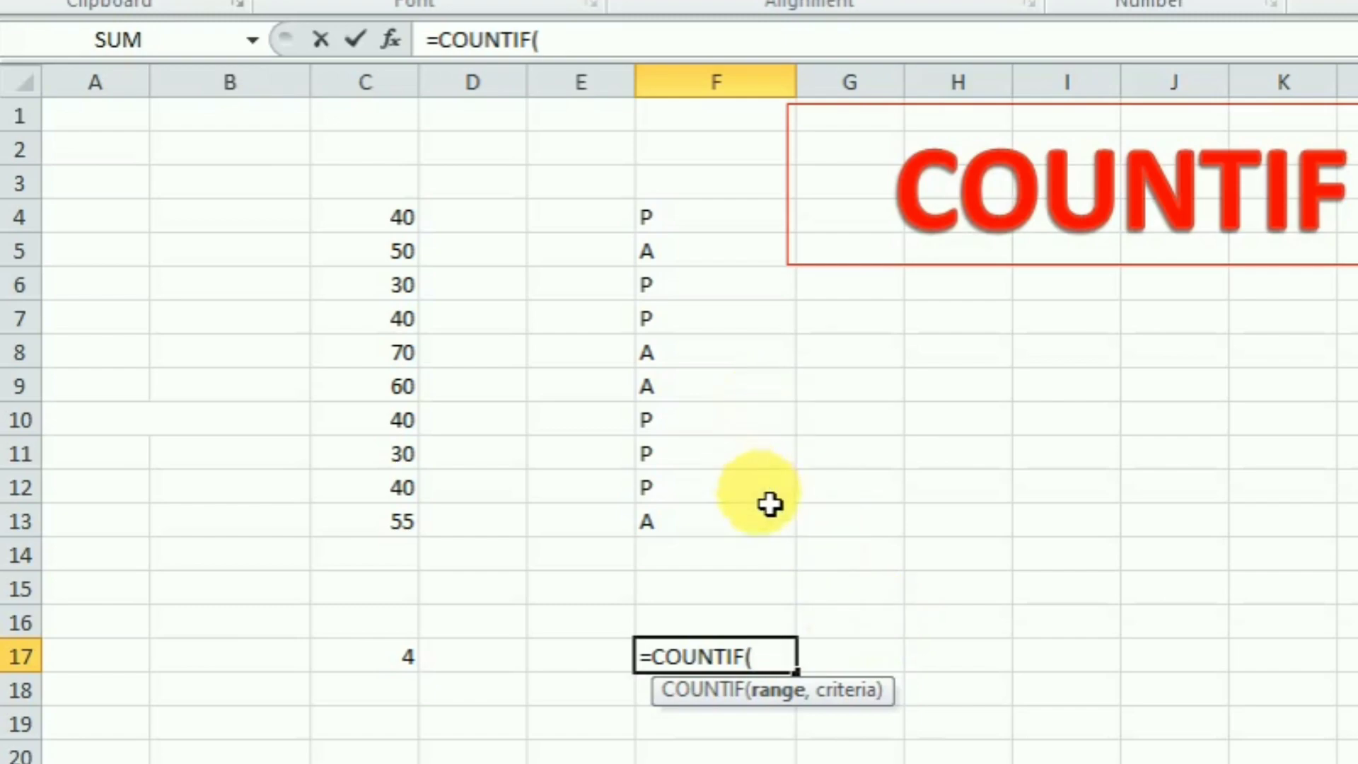
pyautogui.click(698, 225)
pyautogui.moveTo(698, 225); pyautogui.dragTo(704, 520)
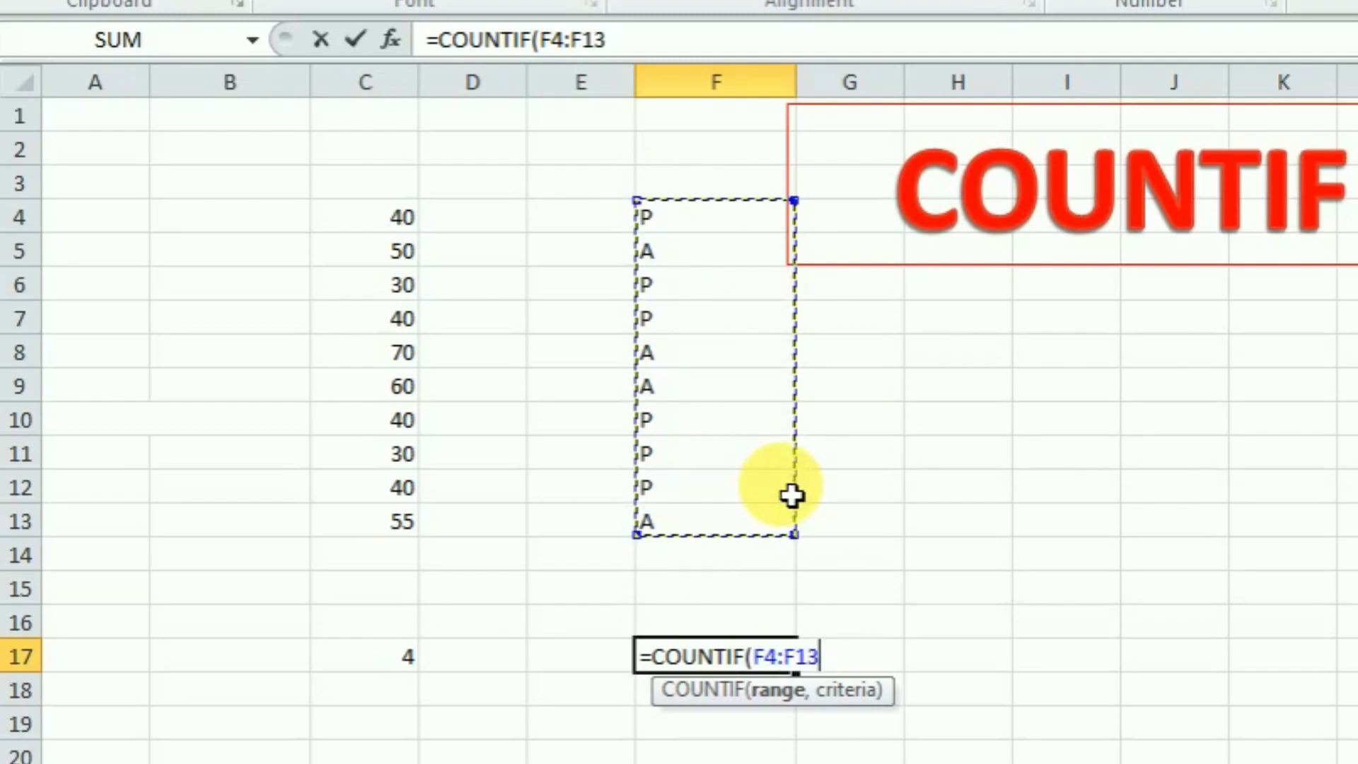
pyautogui.write(',')
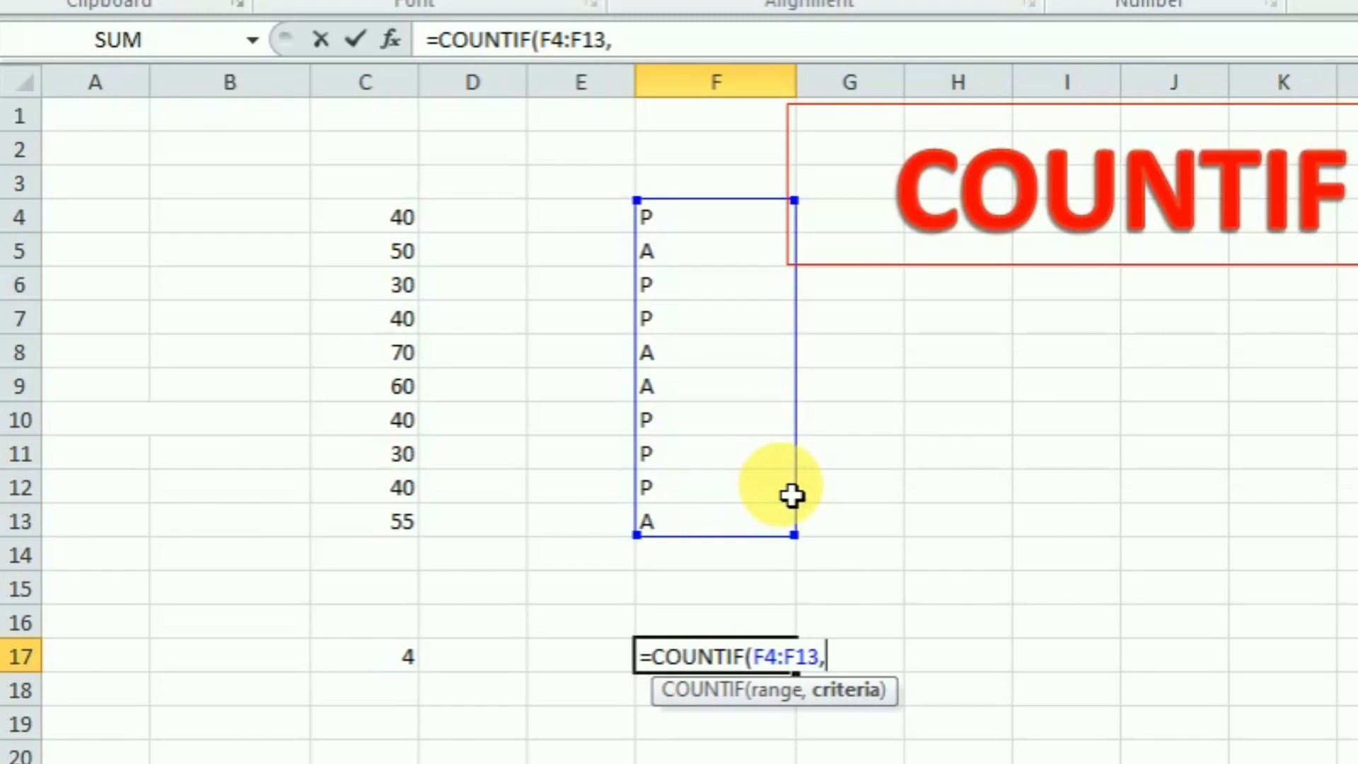
pyautogui.write('p')
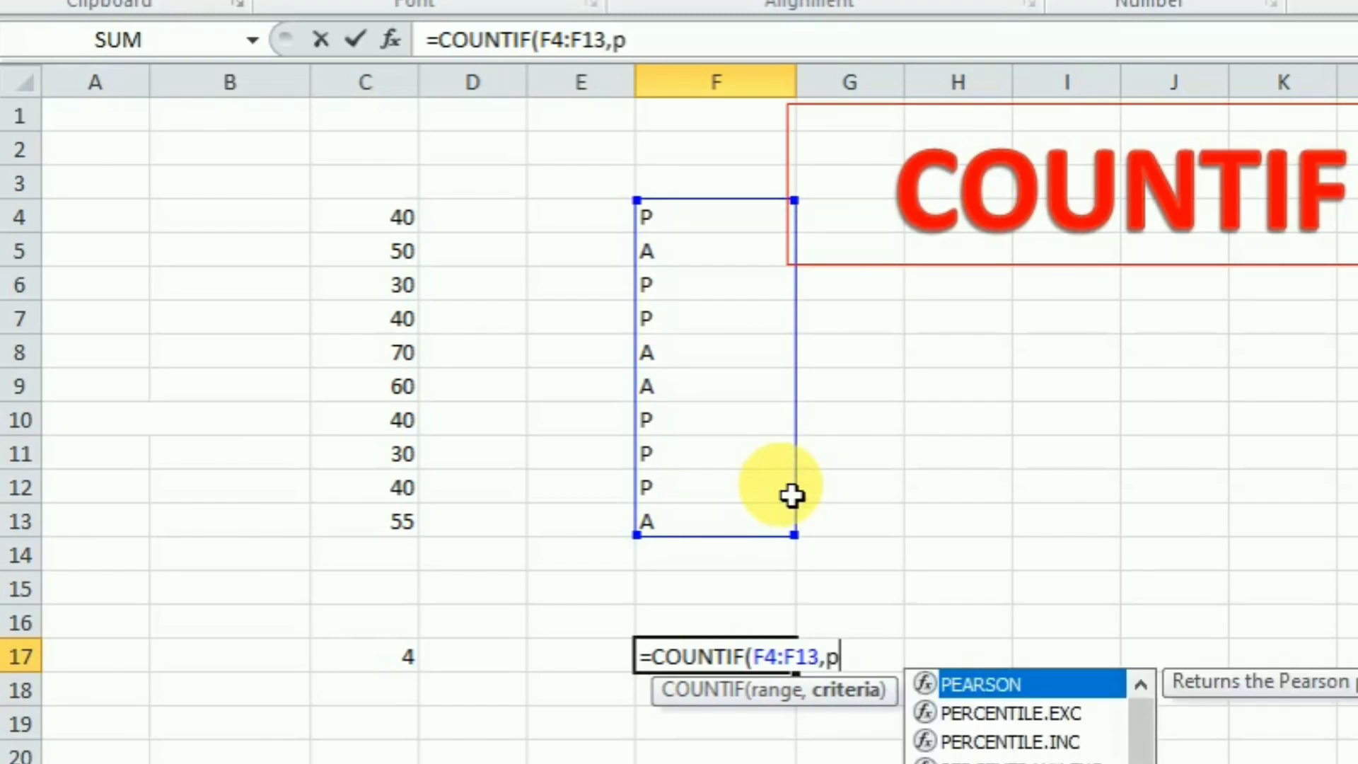
pyautogui.write(')')
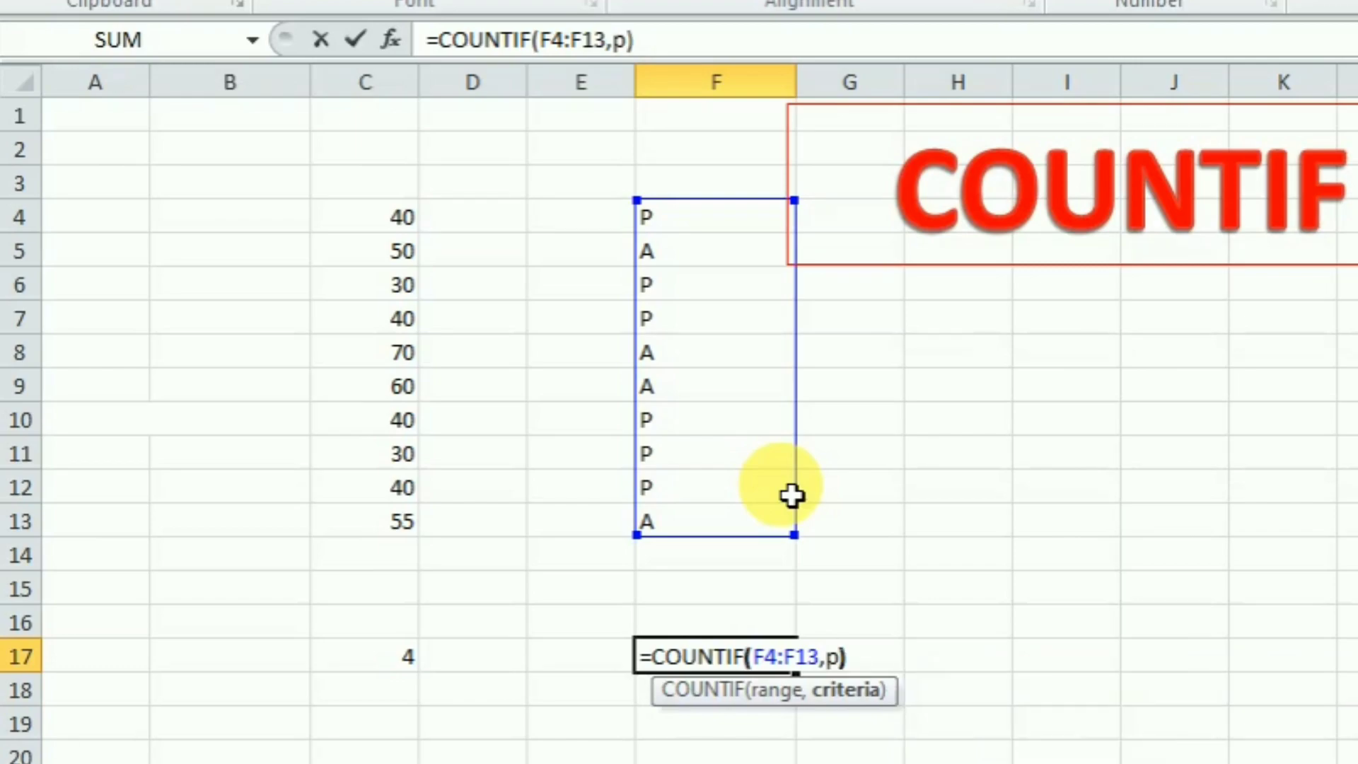
pyautogui.press('Return')
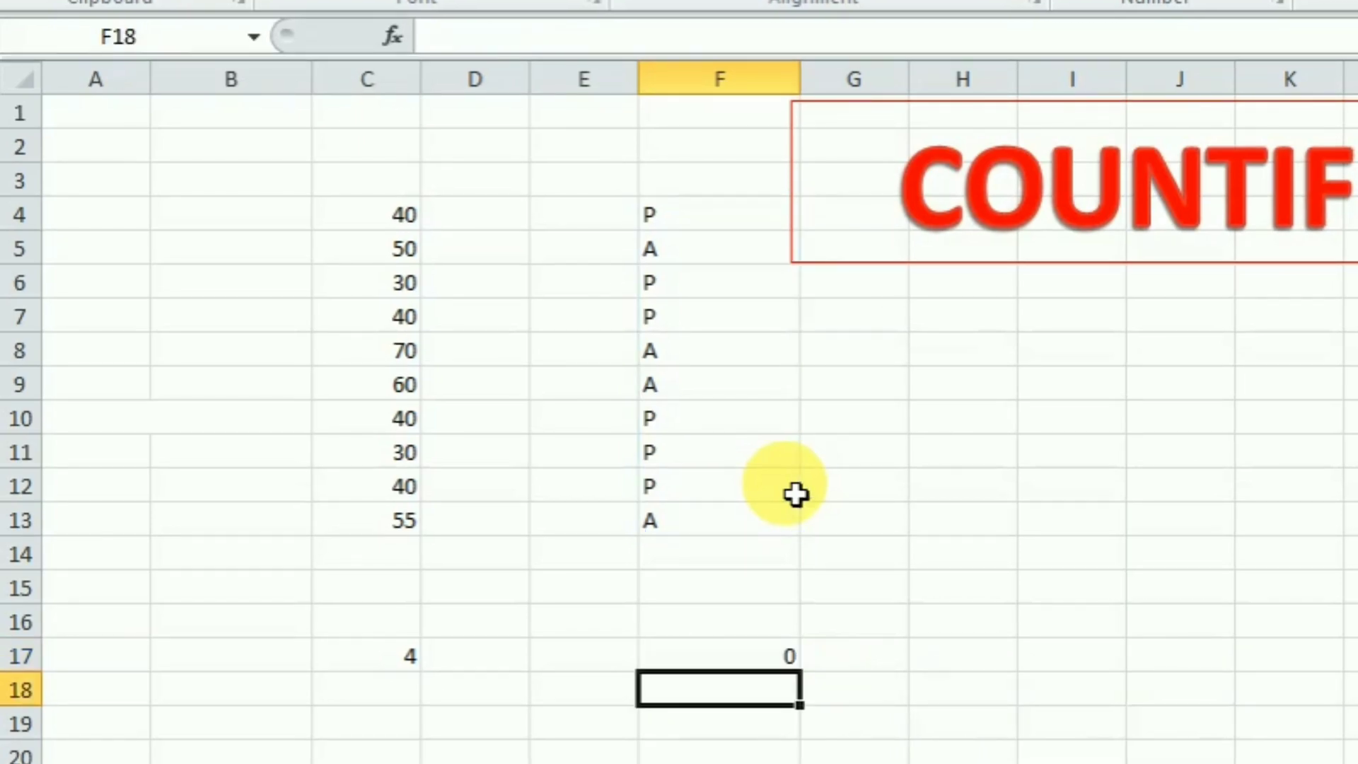
# - Replace the formula in F17 with =COUNTIF(F4:F13,"P"), putting the text criterion in quotation marks
pyautogui.press('Up')
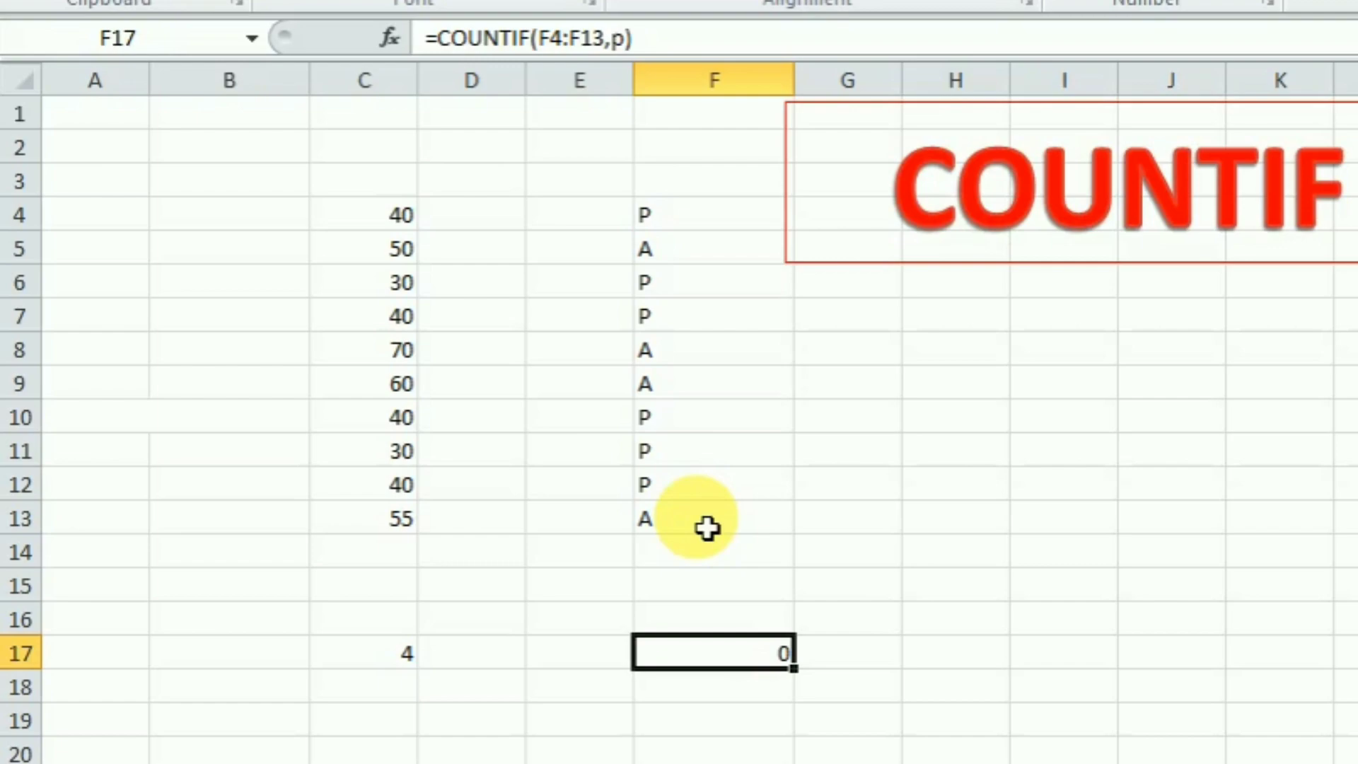
pyautogui.write('===')
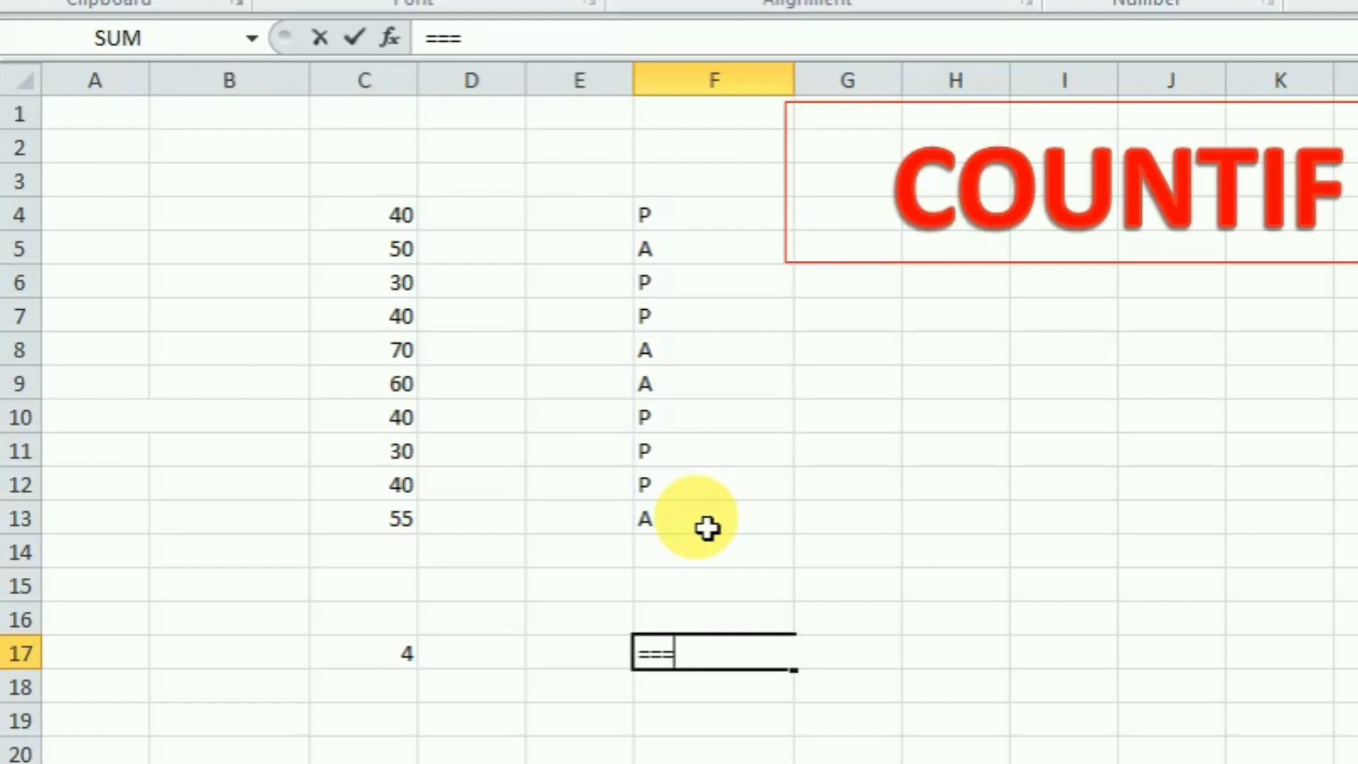
pyautogui.press('BackSpace')
pyautogui.press('BackSpace')
pyautogui.press('BackSpace')
pyautogui.write('=COUN')
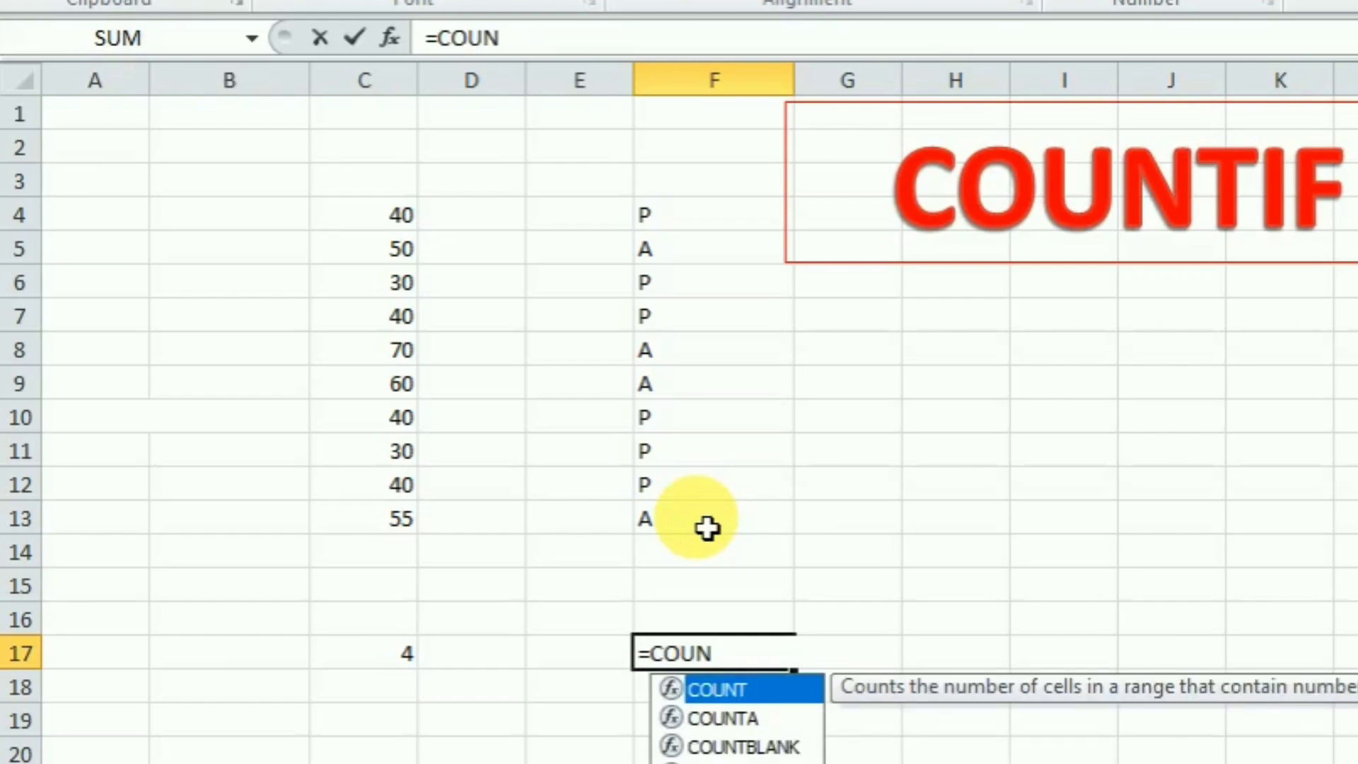
pyautogui.write('TI')
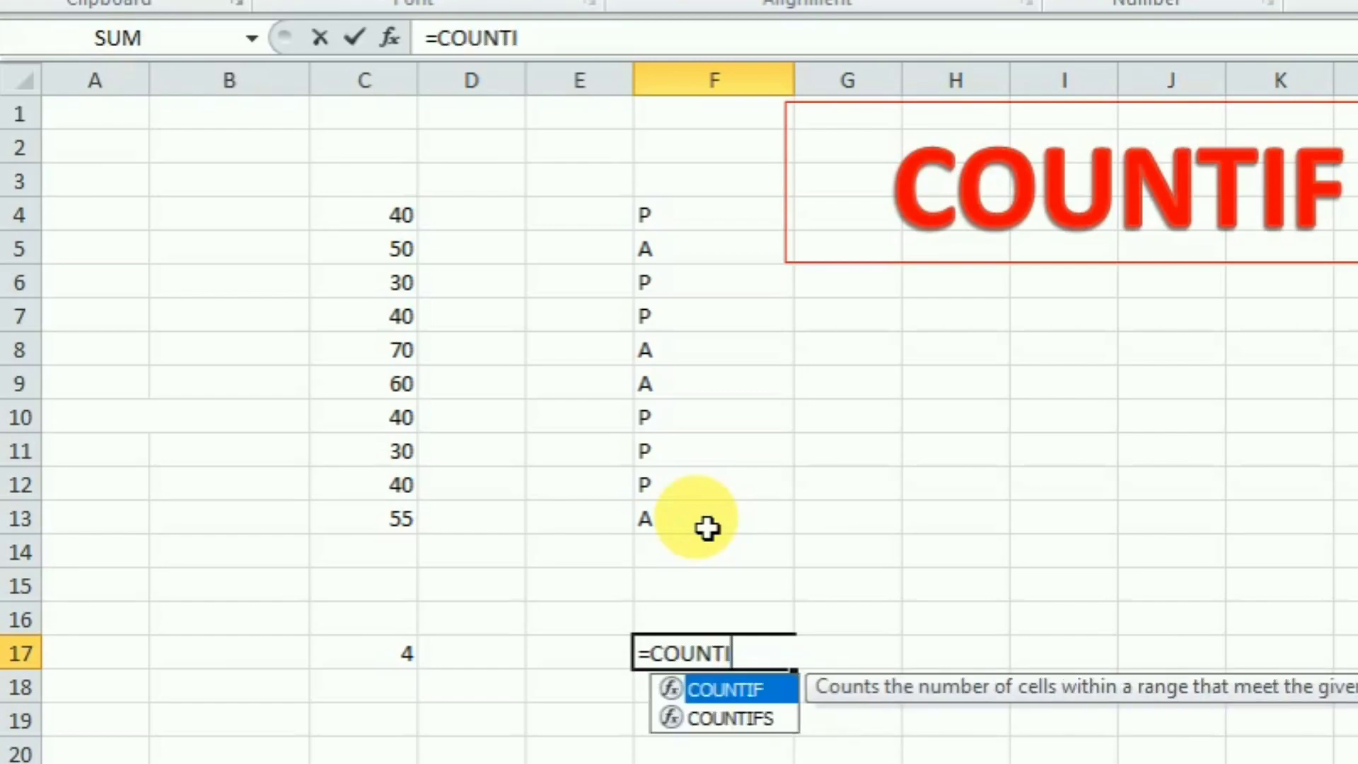
pyautogui.press('Tab')
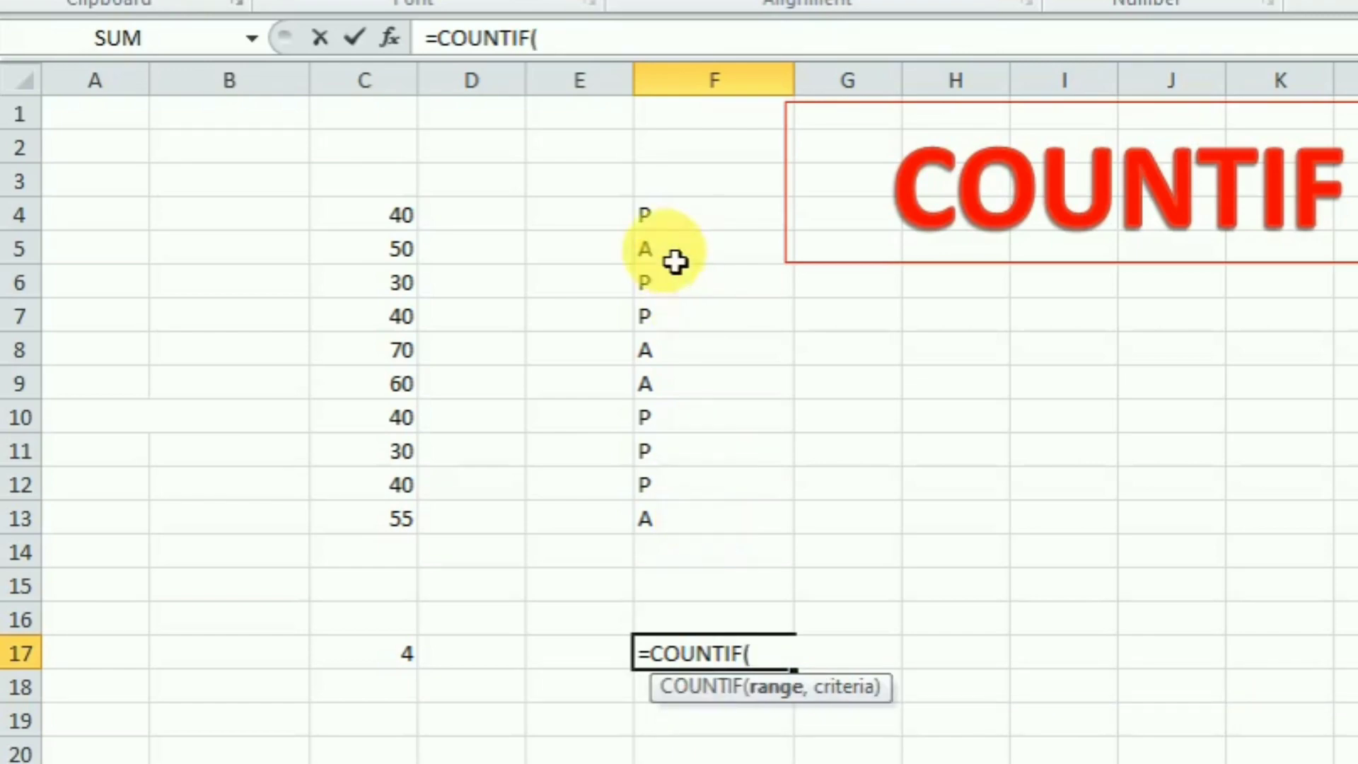
pyautogui.moveTo(692, 225); pyautogui.dragTo(695, 523)
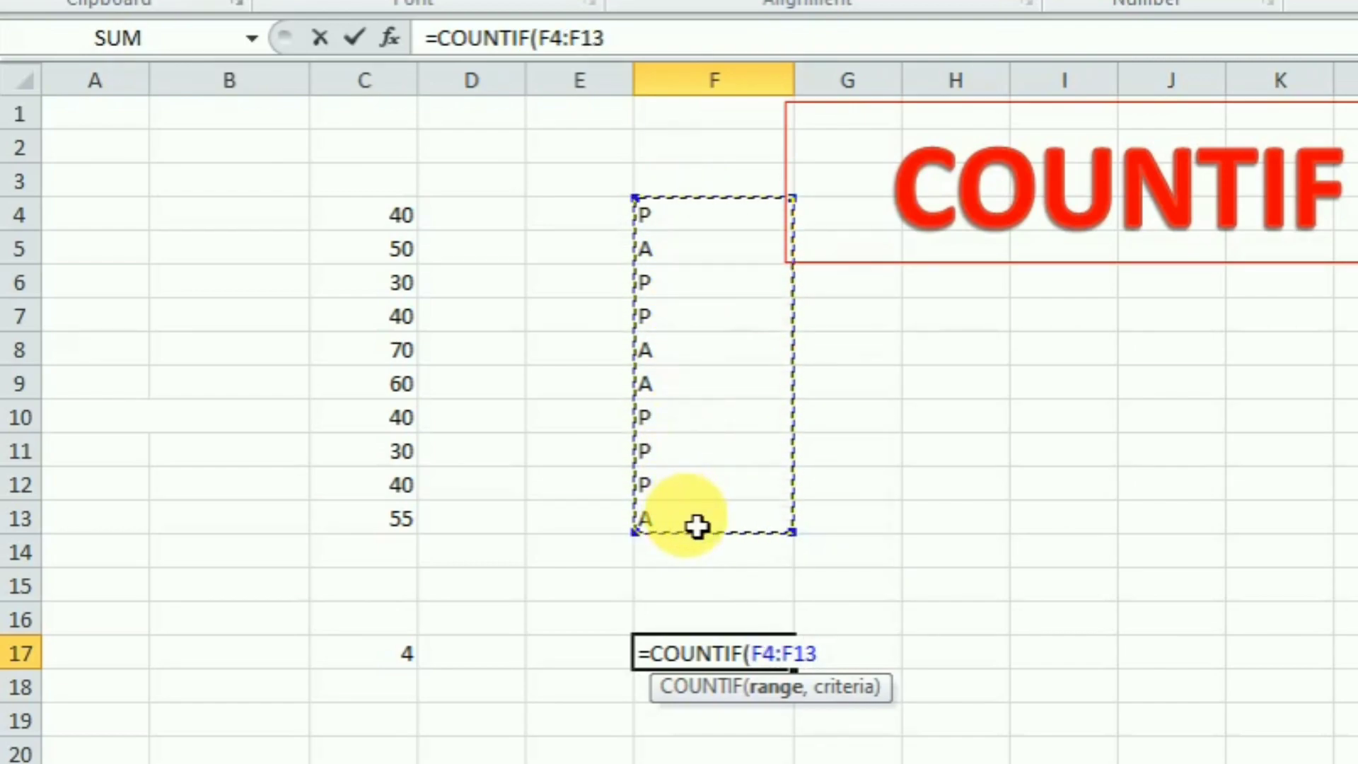
pyautogui.write(',')
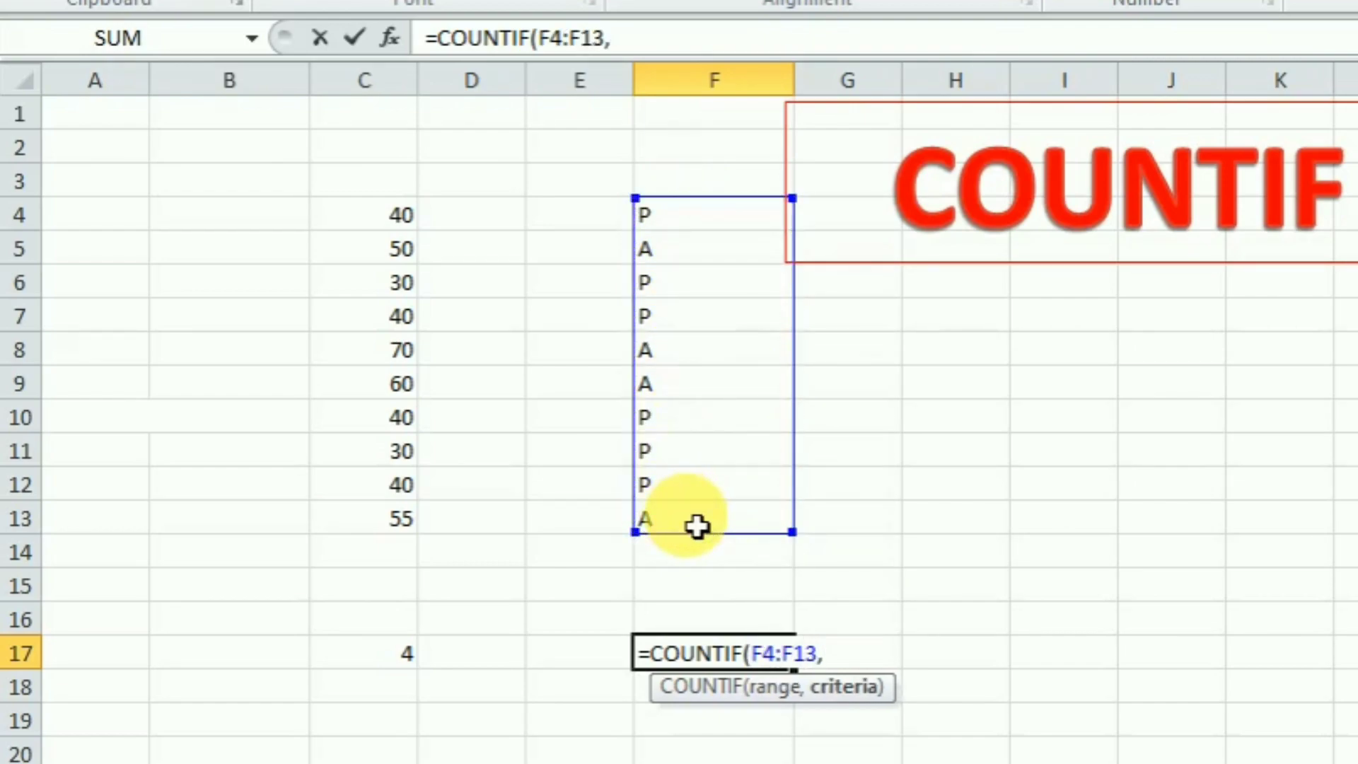
pyautogui.write('"P")')
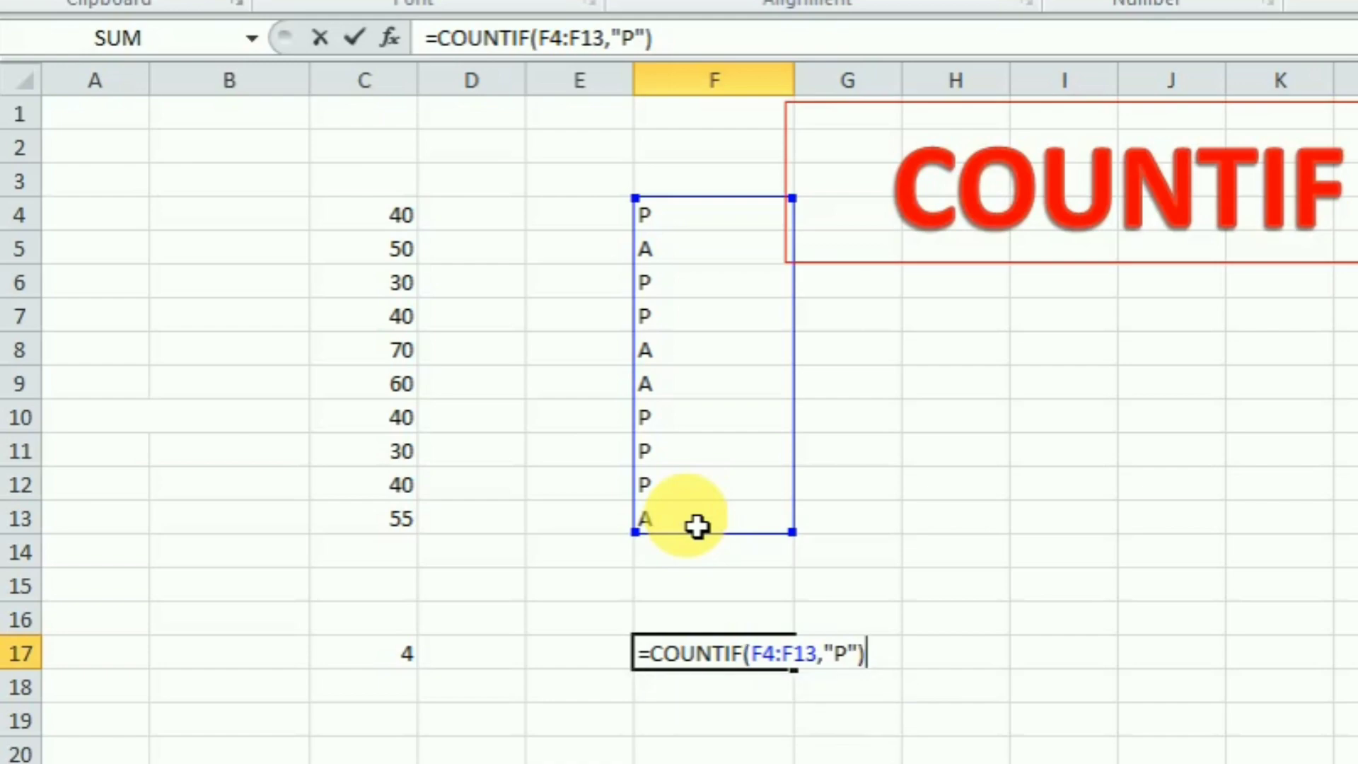
pyautogui.press('Return')
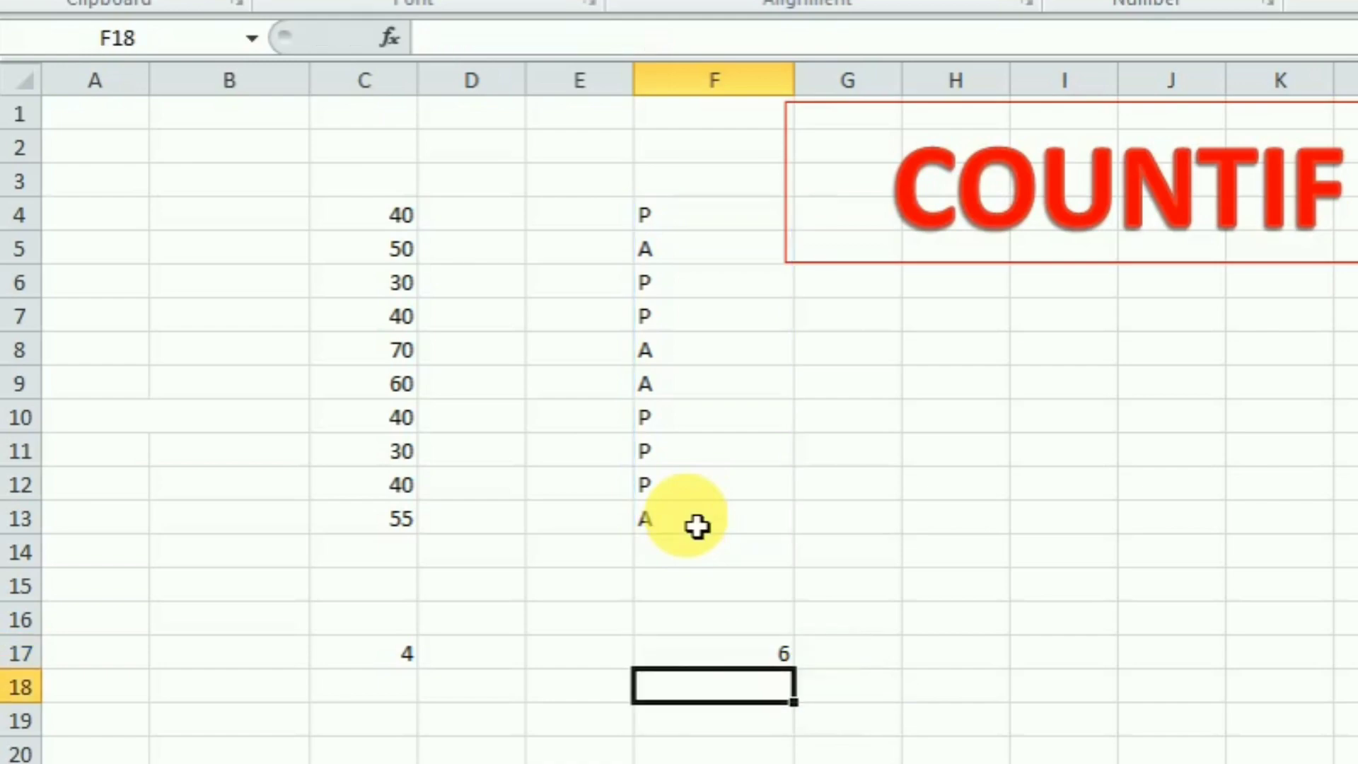
# - Enter =COUNTIF(F4:F13,"A") in H17 to count the A entries in column F
pyautogui.click(773, 658)
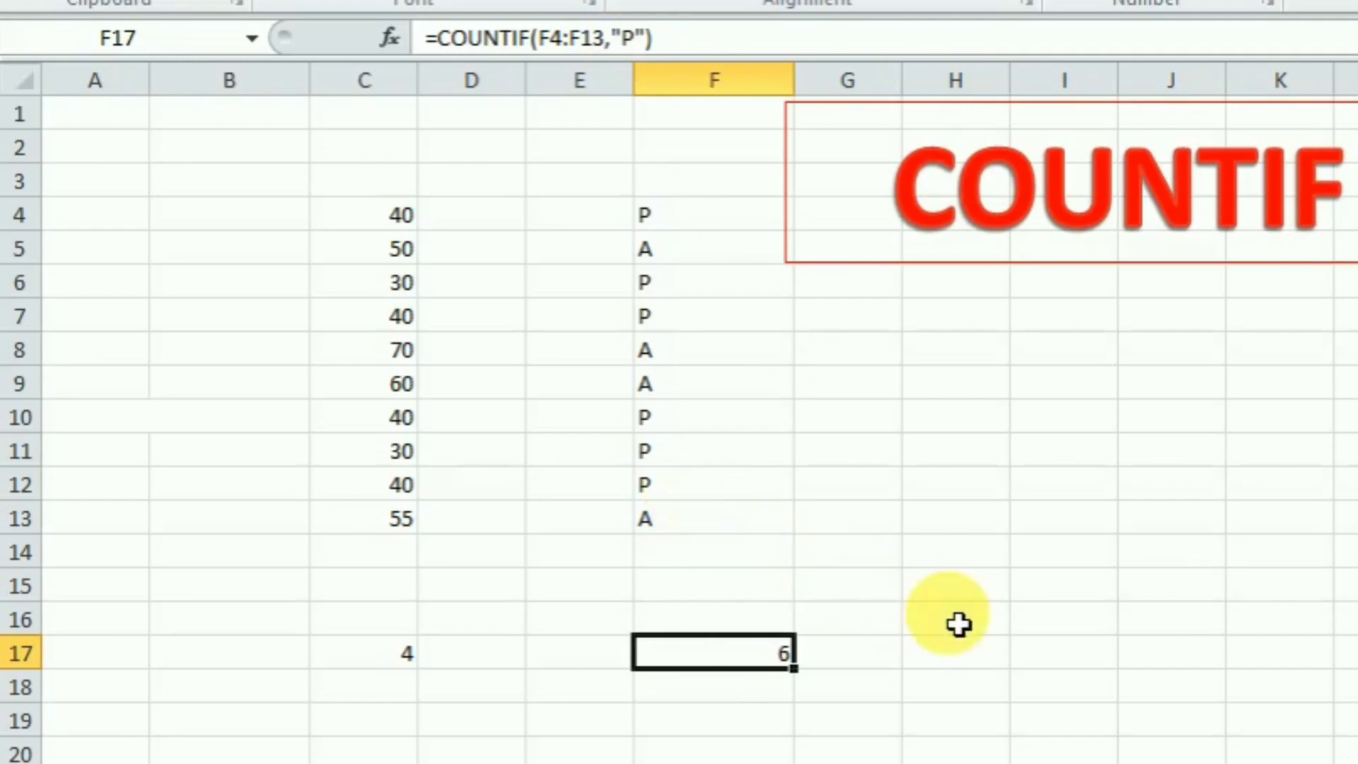
pyautogui.click(960, 666)
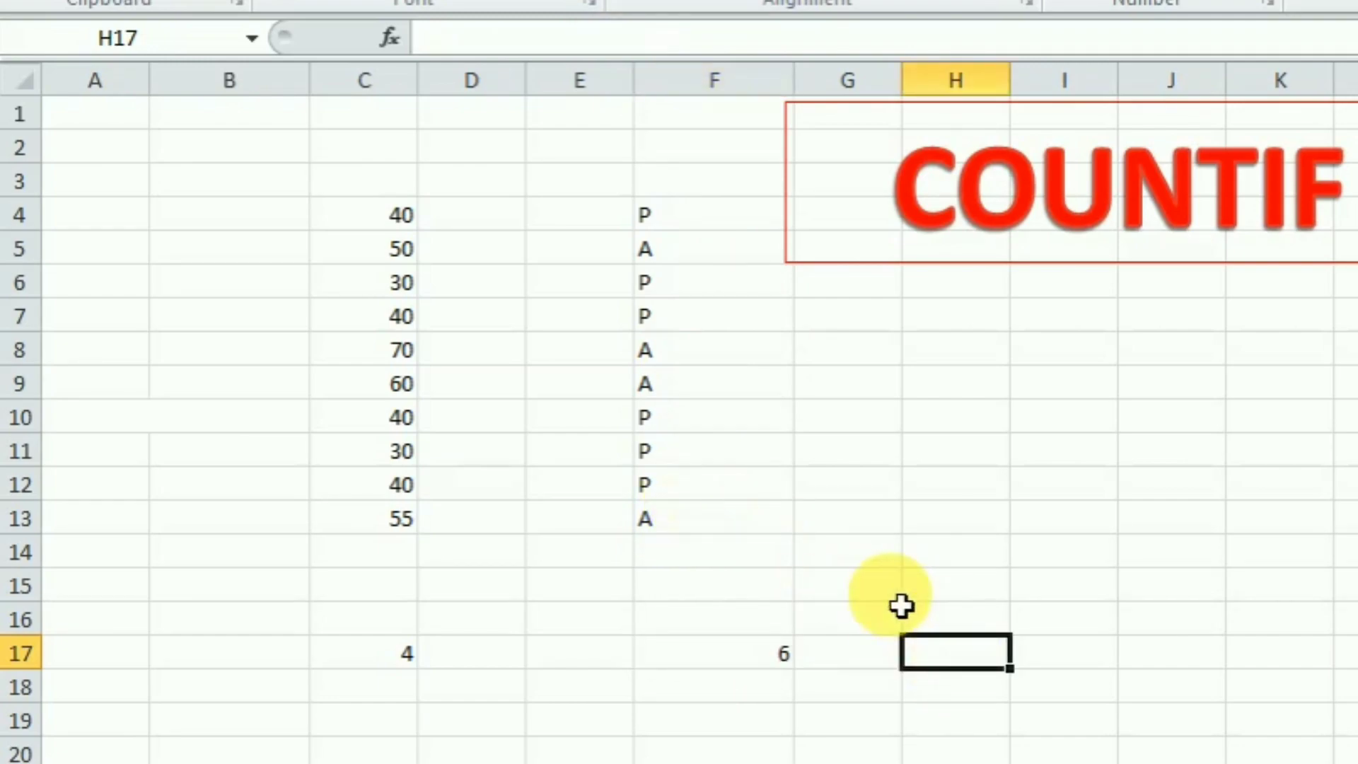
pyautogui.write('=COU')
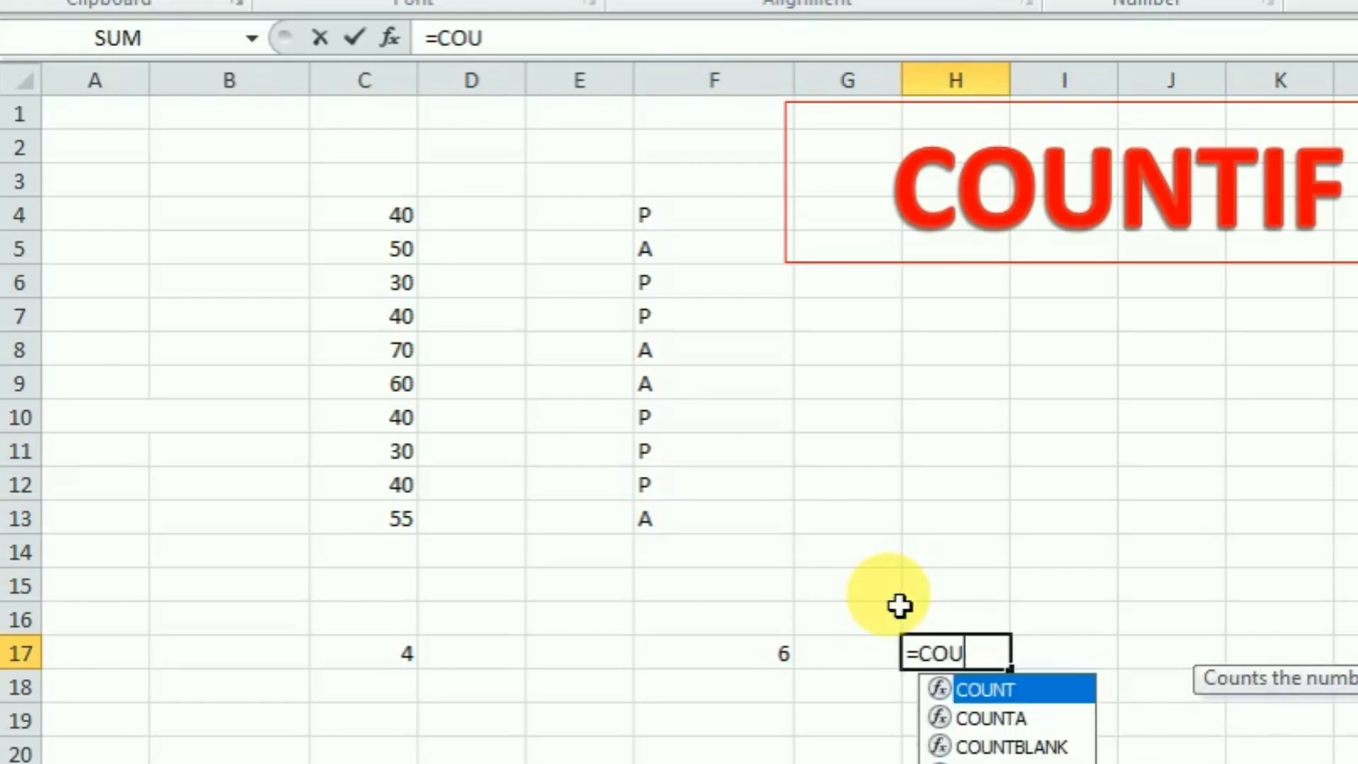
pyautogui.write('NTIF')
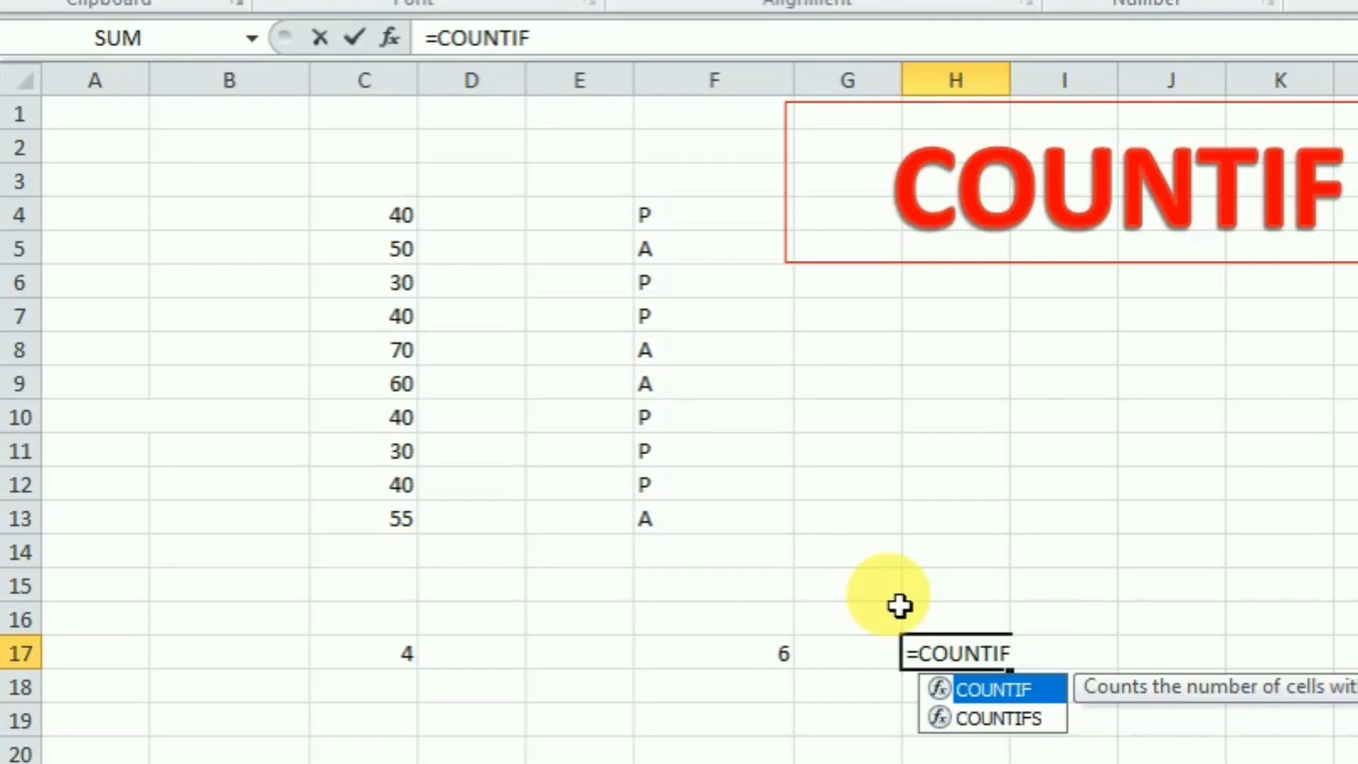
pyautogui.write('(')
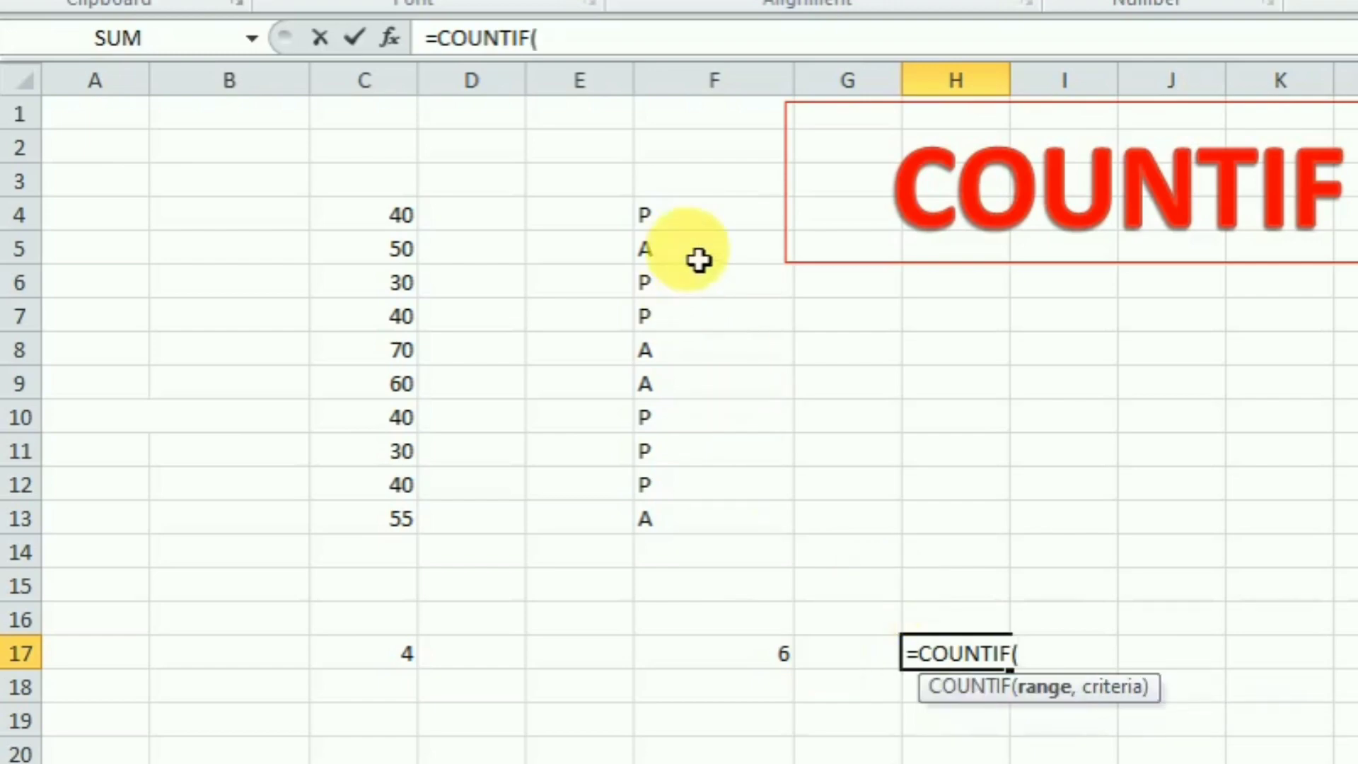
pyautogui.moveTo(728, 215); pyautogui.dragTo(718, 527)
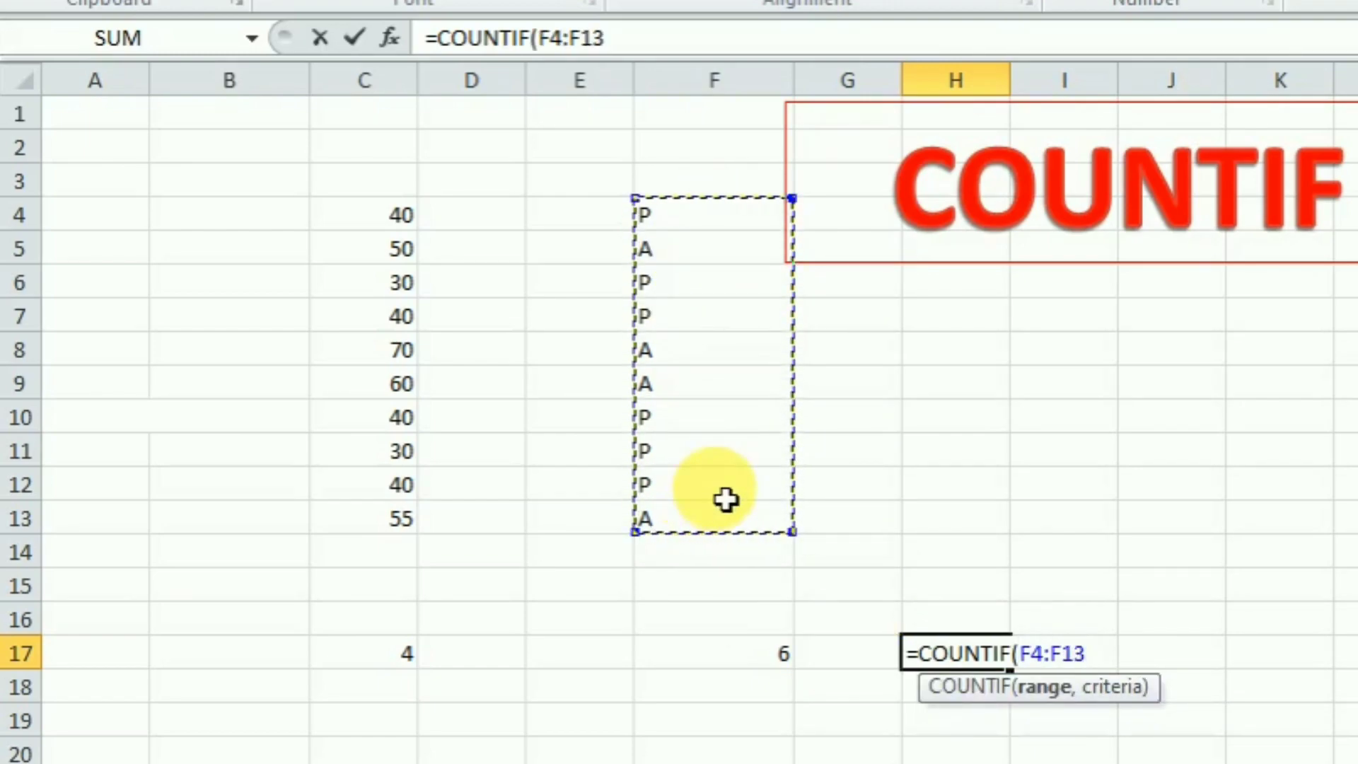
pyautogui.write(',')
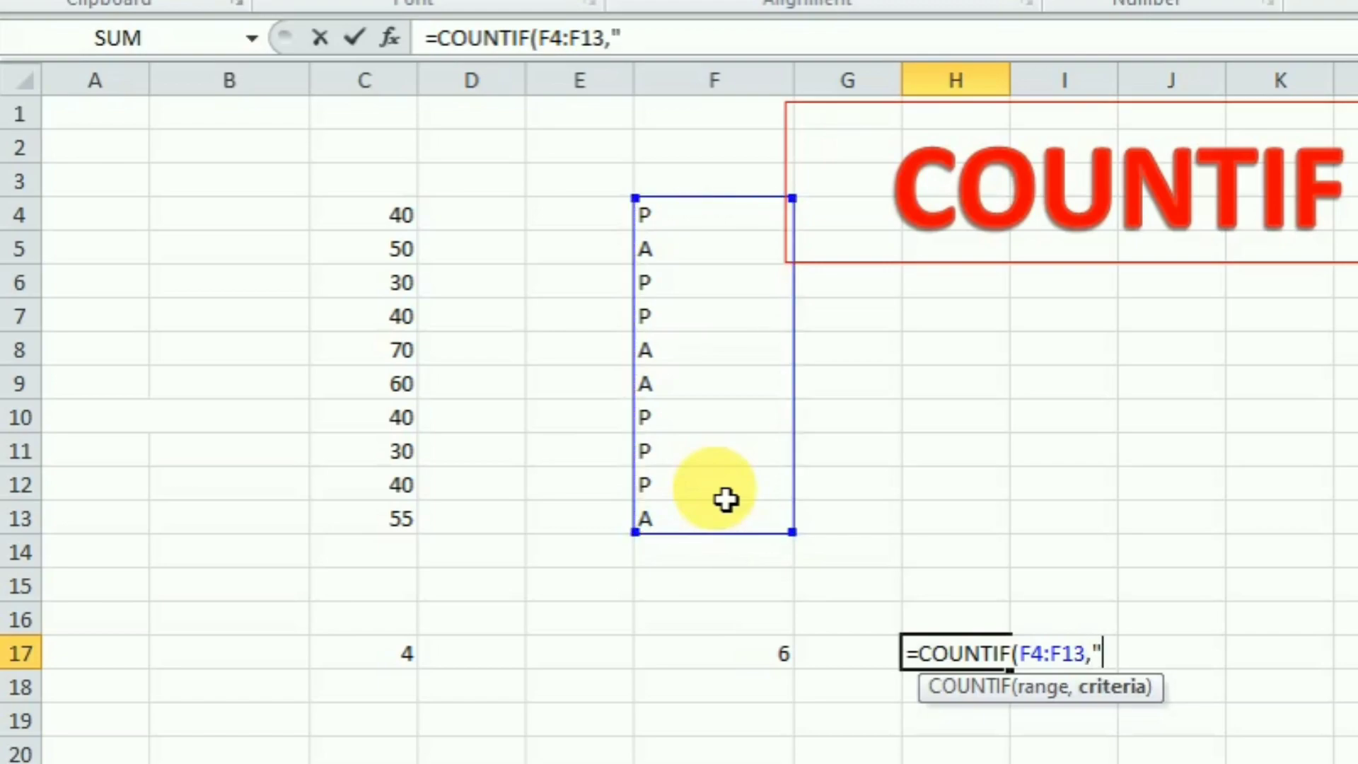
pyautogui.write('"A")')
pyautogui.press('Return')
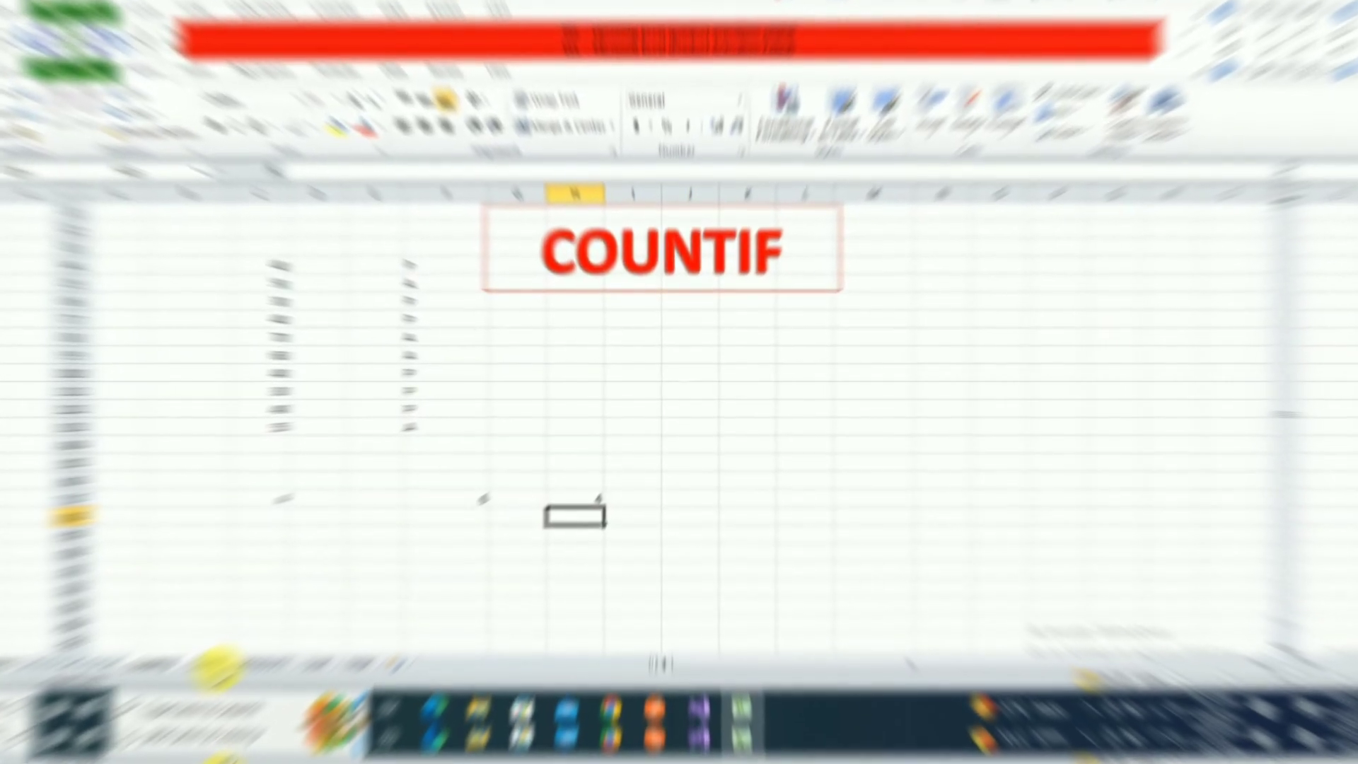
# - Open the SUMIF sheet and examine the numbers in C5:C16, going through each cell that contains 40
pyautogui.click(186, 712)
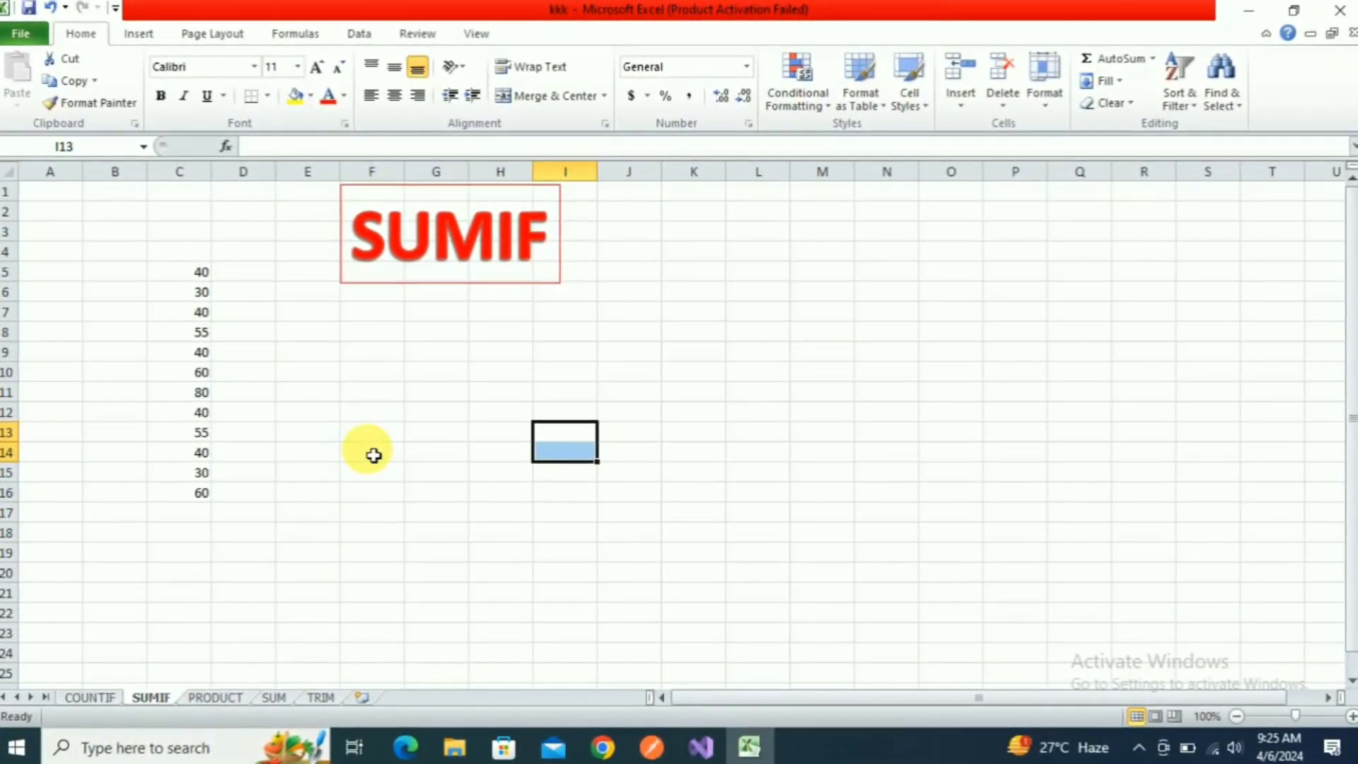
pyautogui.click(364, 476)
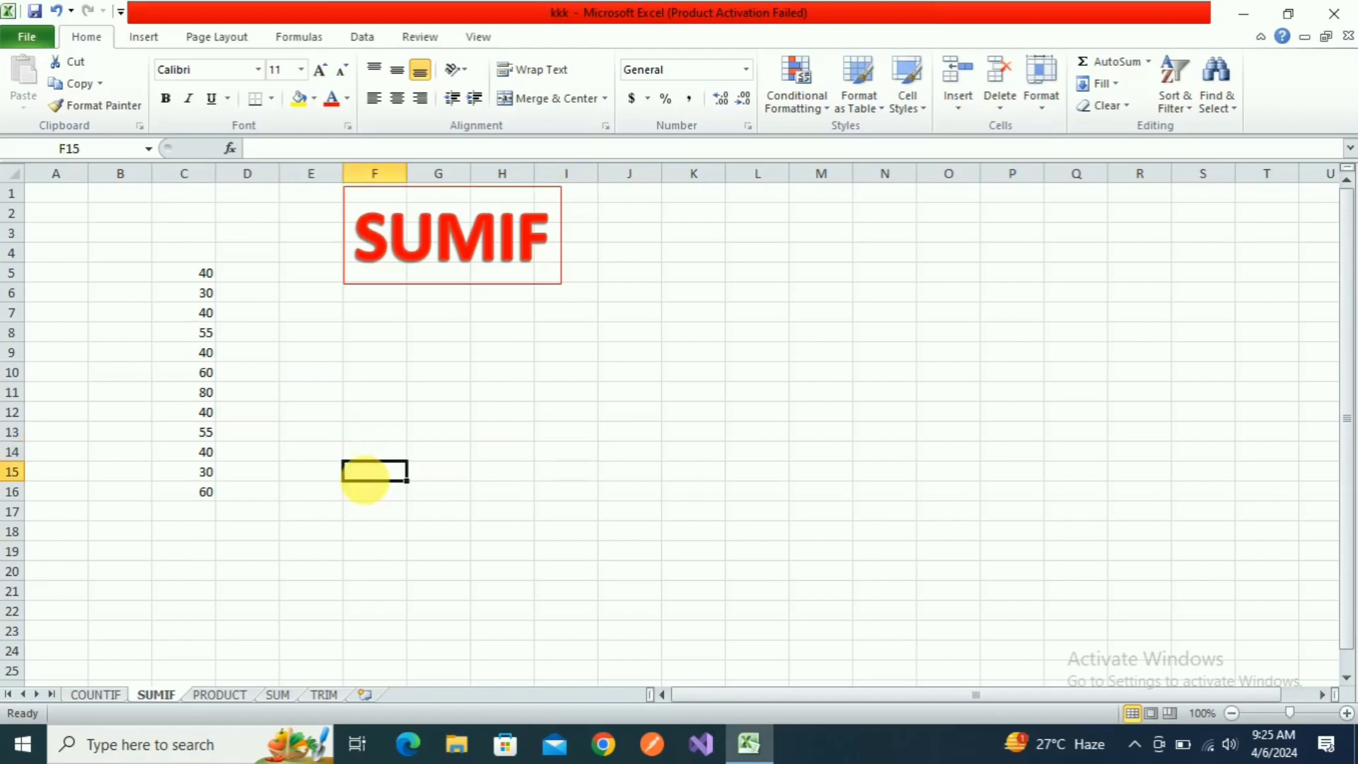
pyautogui.moveTo(206, 275); pyautogui.dragTo(216, 492)
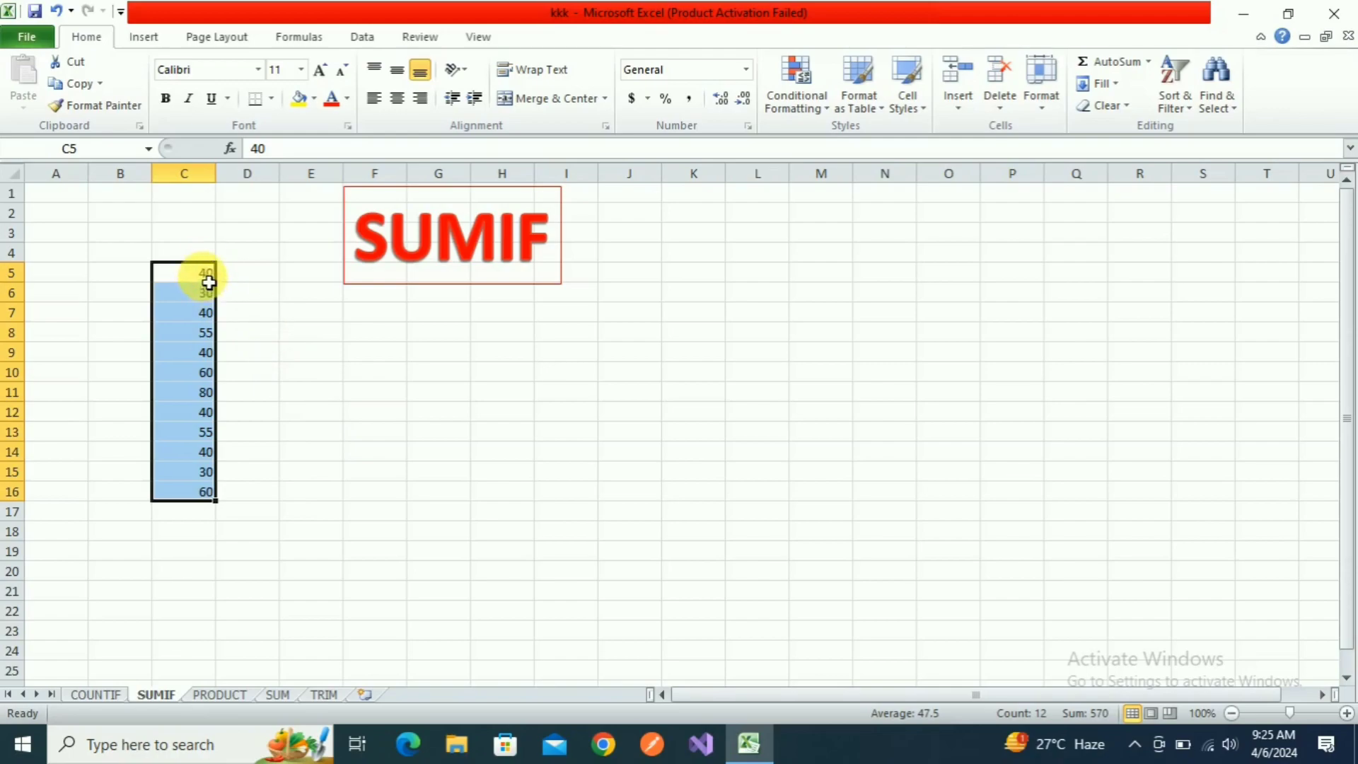
pyautogui.click(207, 278)
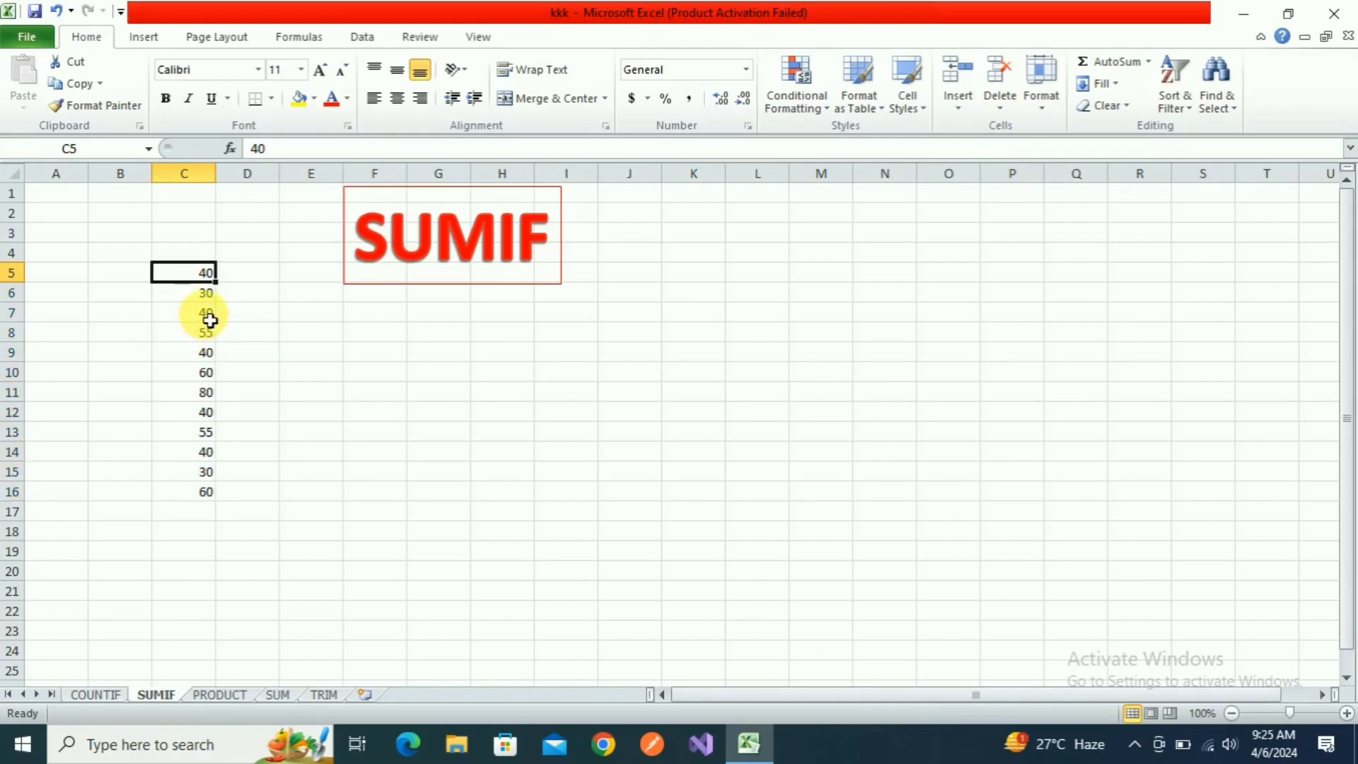
pyautogui.click(206, 317)
pyautogui.click(206, 354)
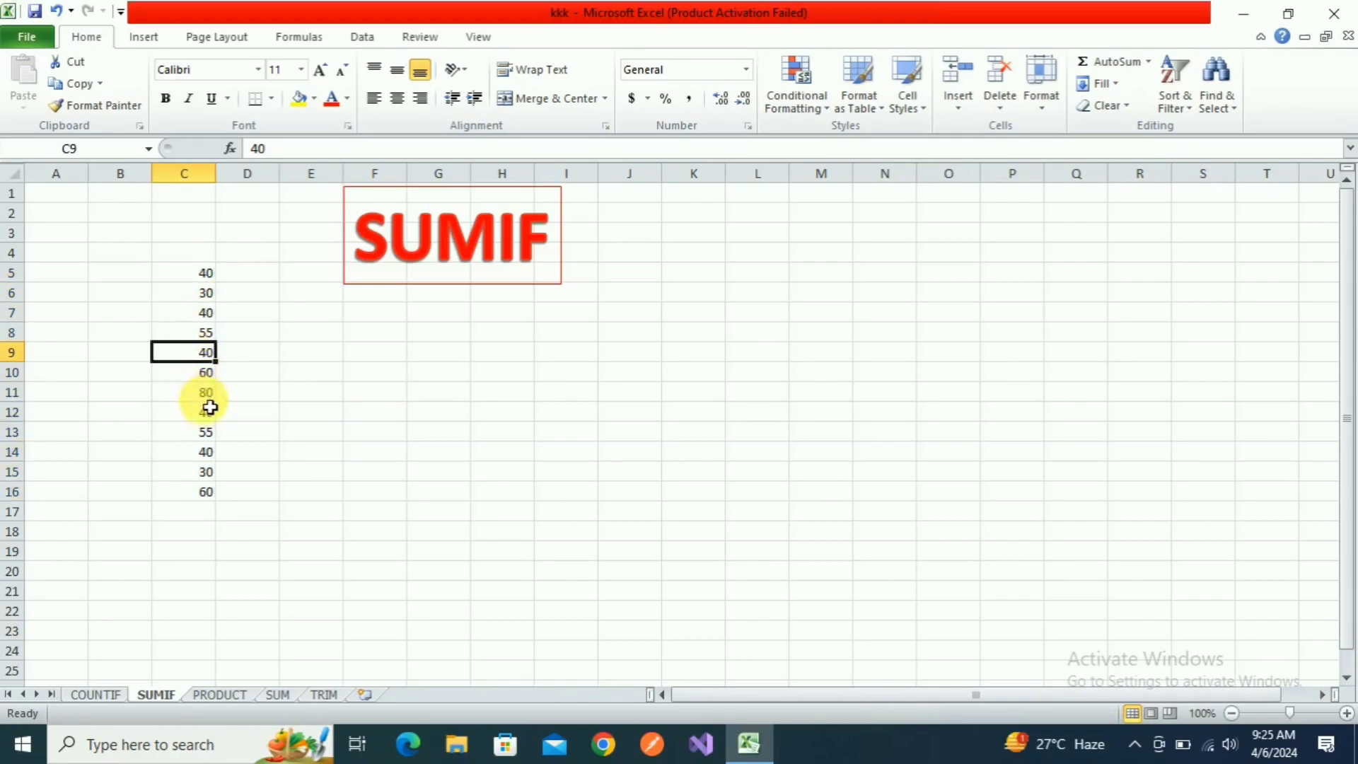
pyautogui.click(213, 416)
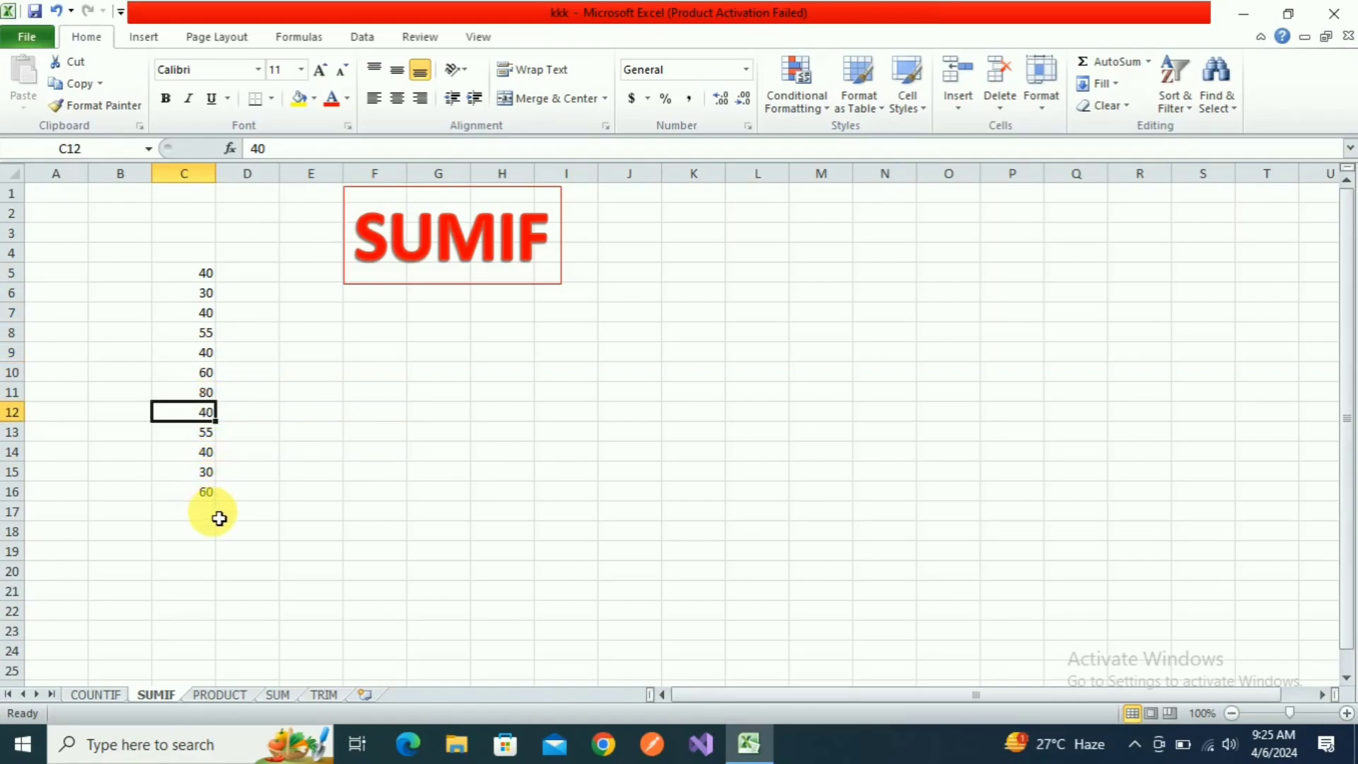
pyautogui.click(206, 453)
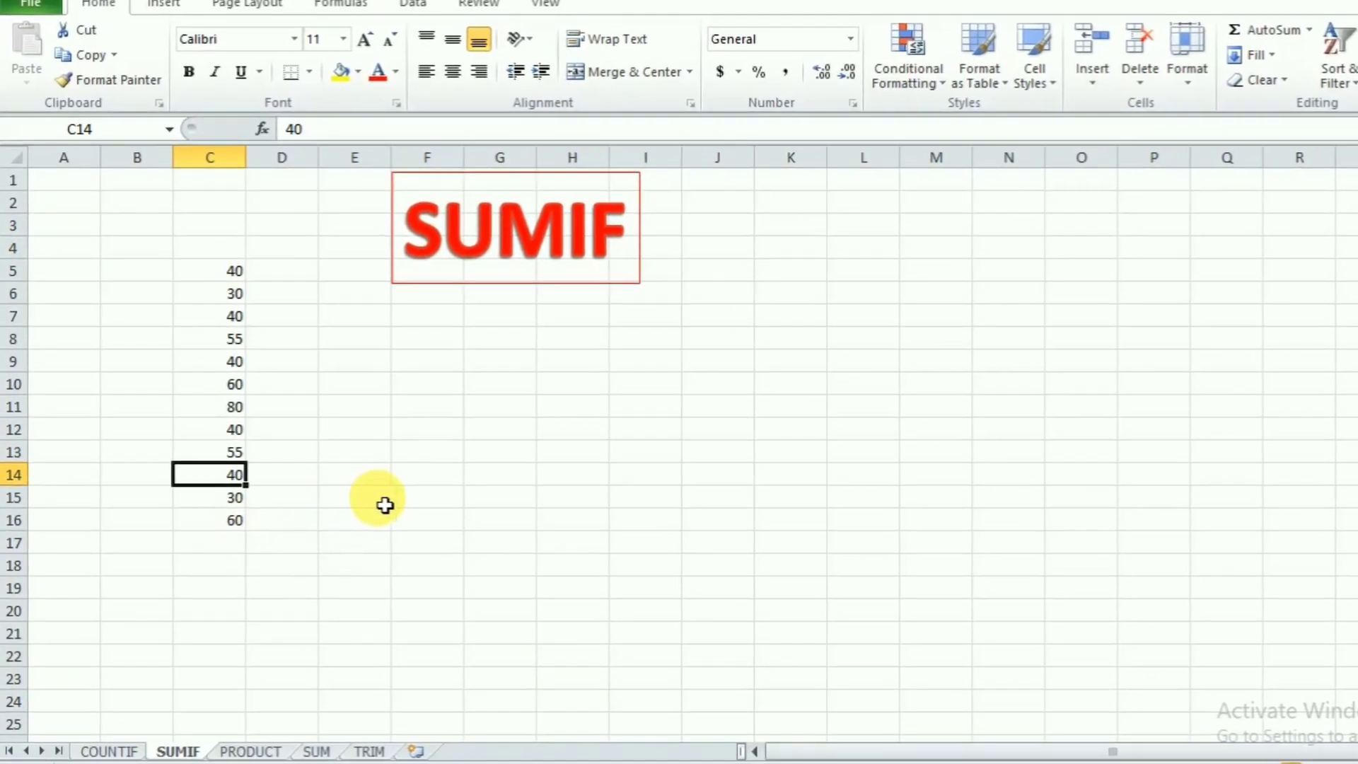
# - Enter =SUMIF(C5:C16,40) in F15 to add up only the cells equal to 40
pyautogui.click(369, 479)
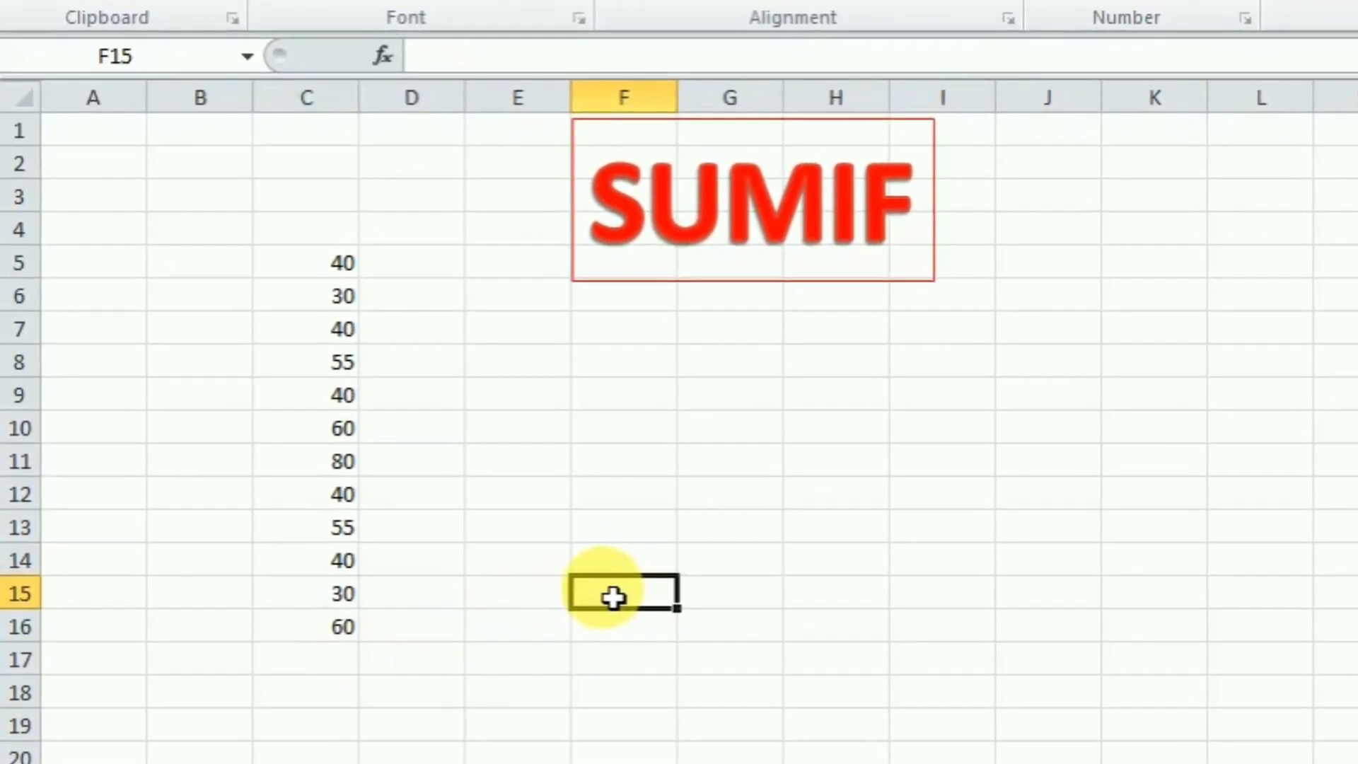
pyautogui.write('=')
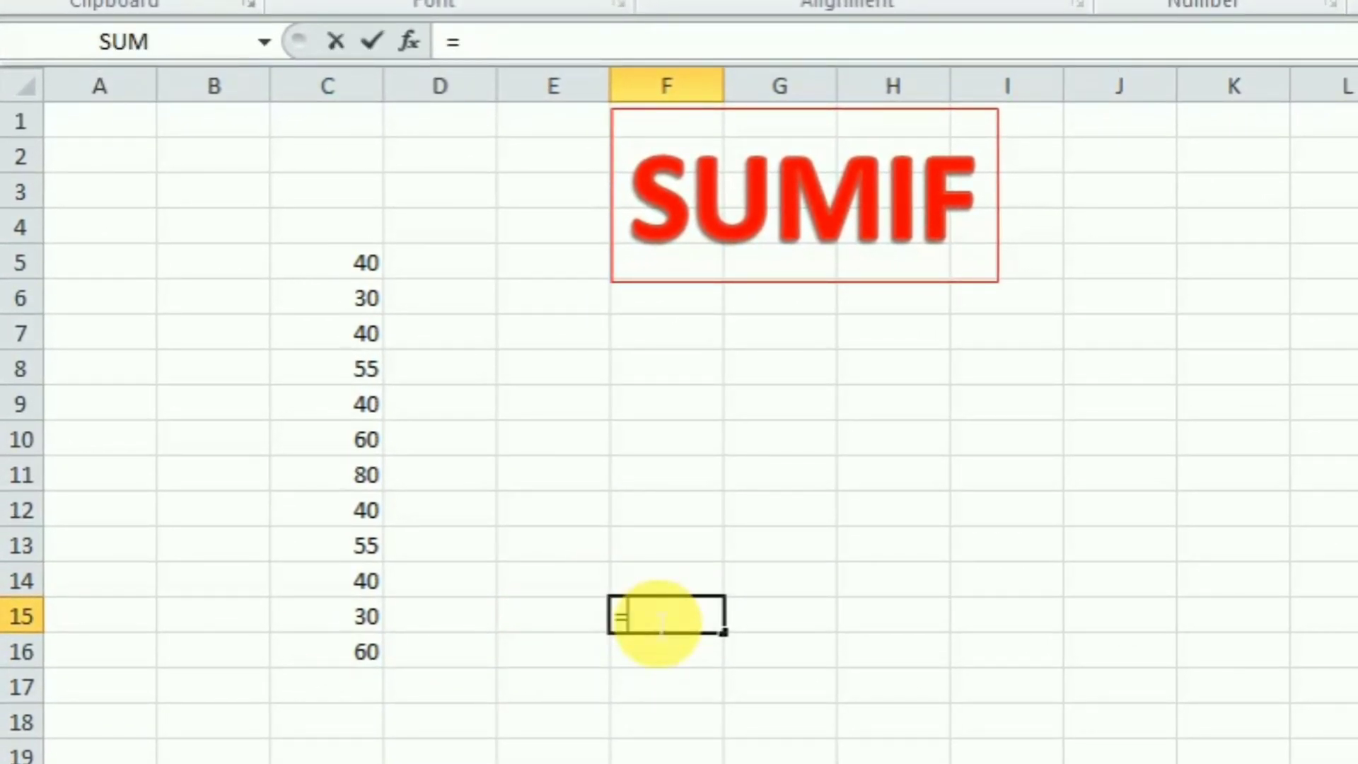
pyautogui.write('SU')
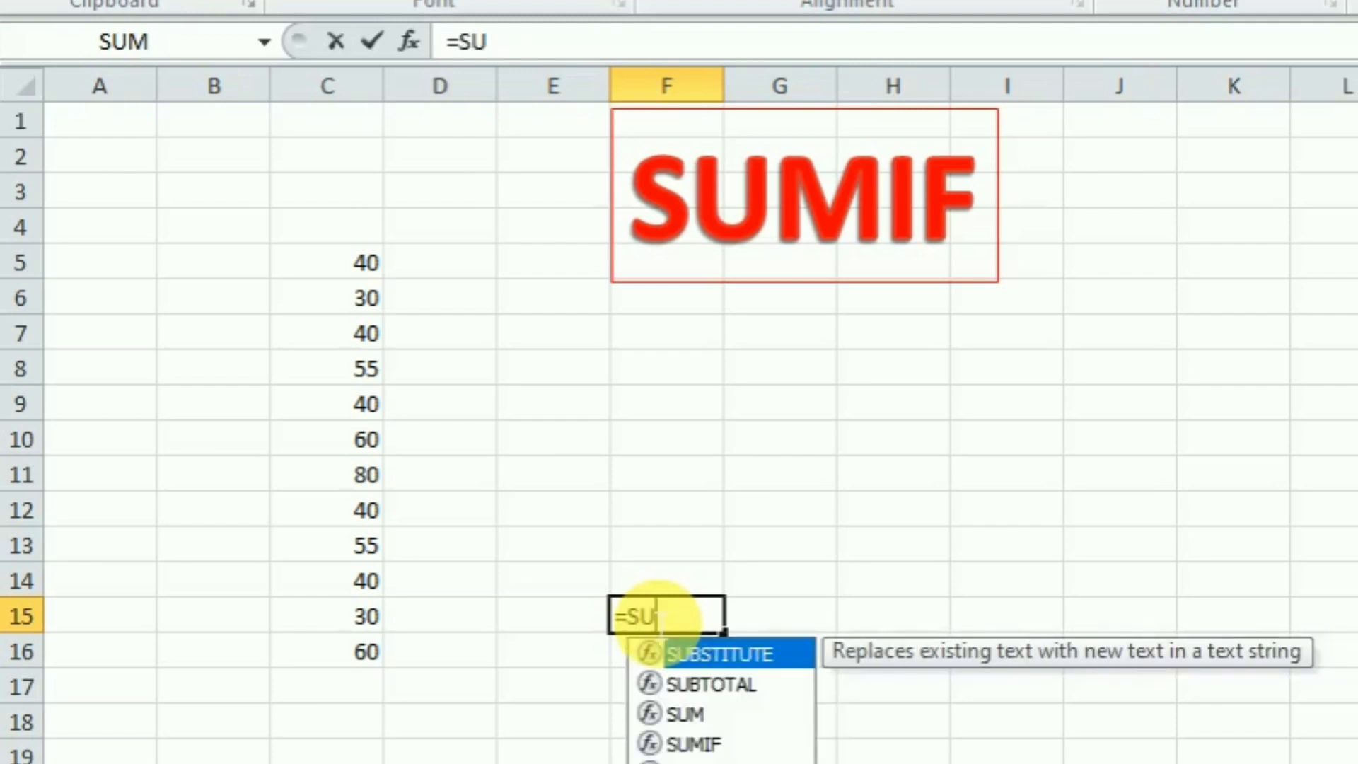
pyautogui.write('MIF')
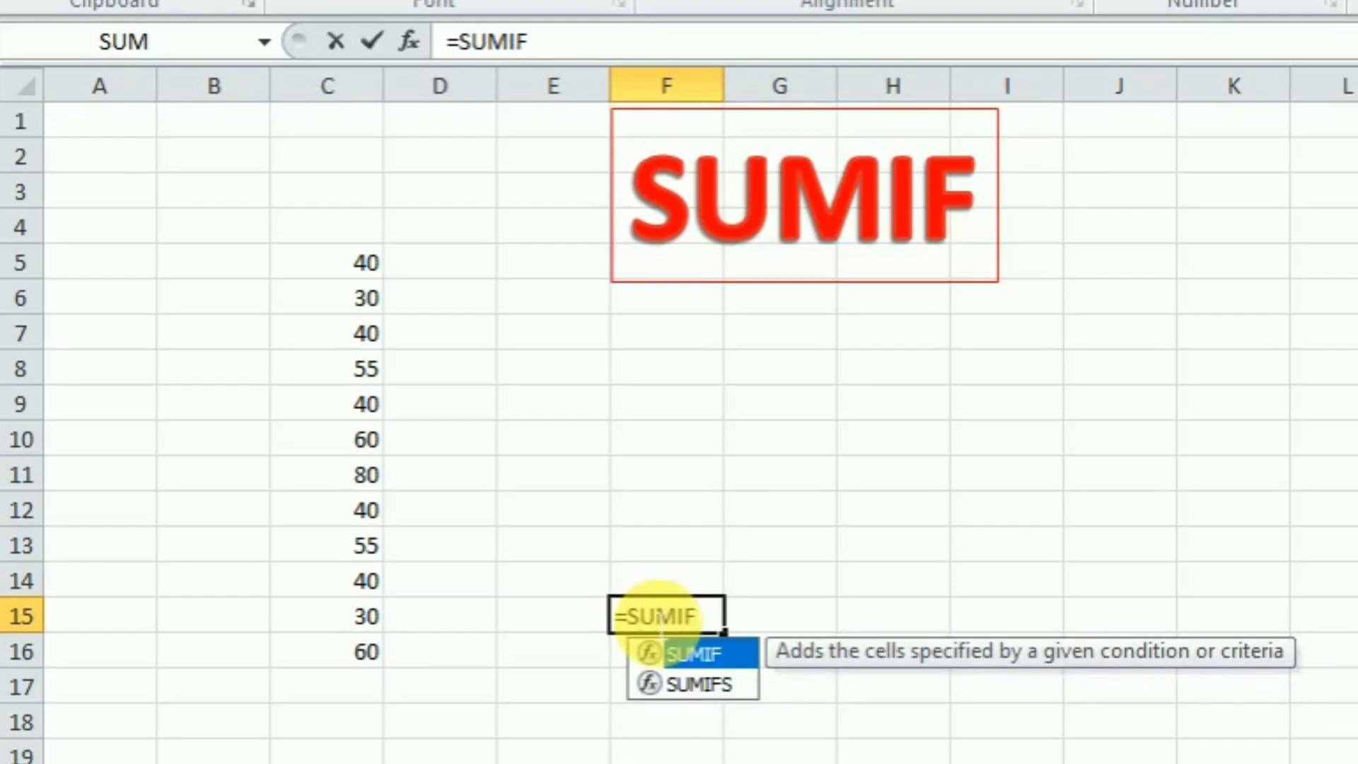
pyautogui.write('(')
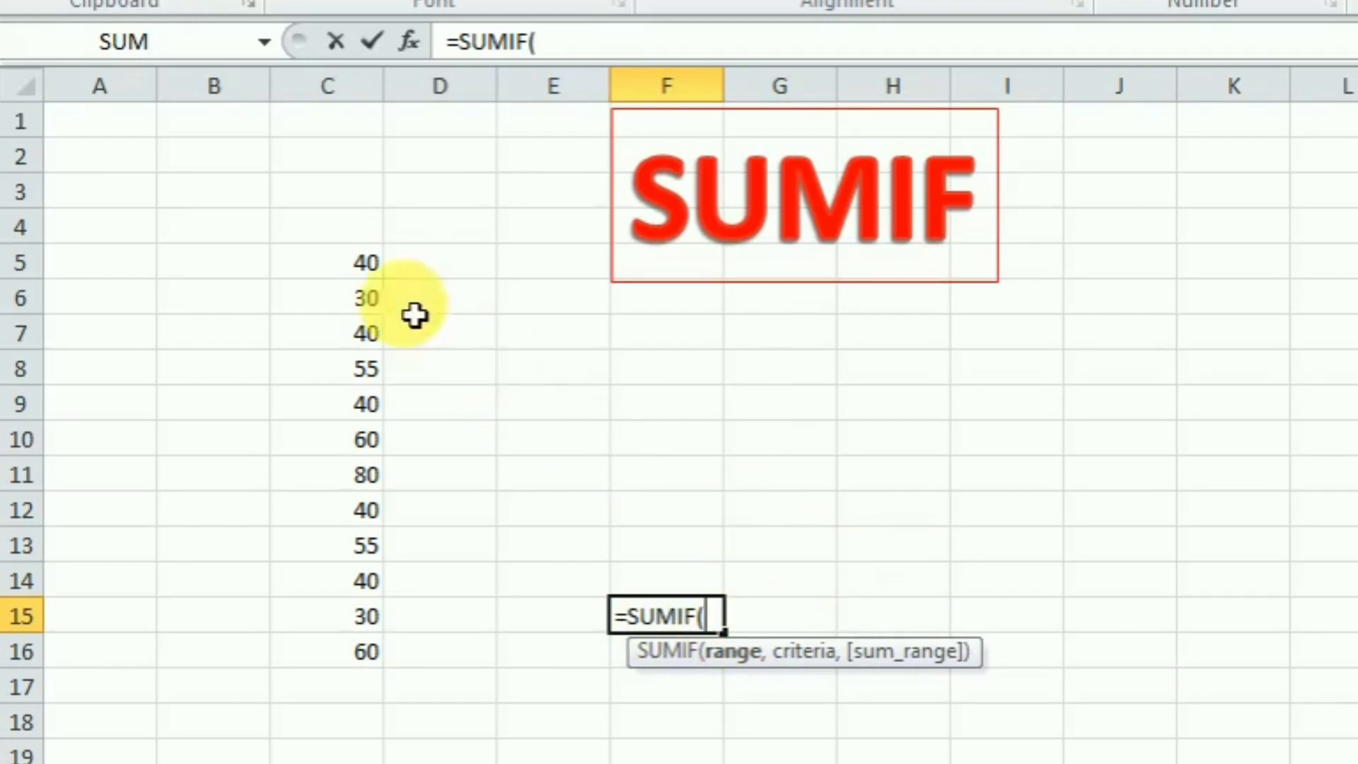
pyautogui.moveTo(366, 265); pyautogui.dragTo(367, 657)
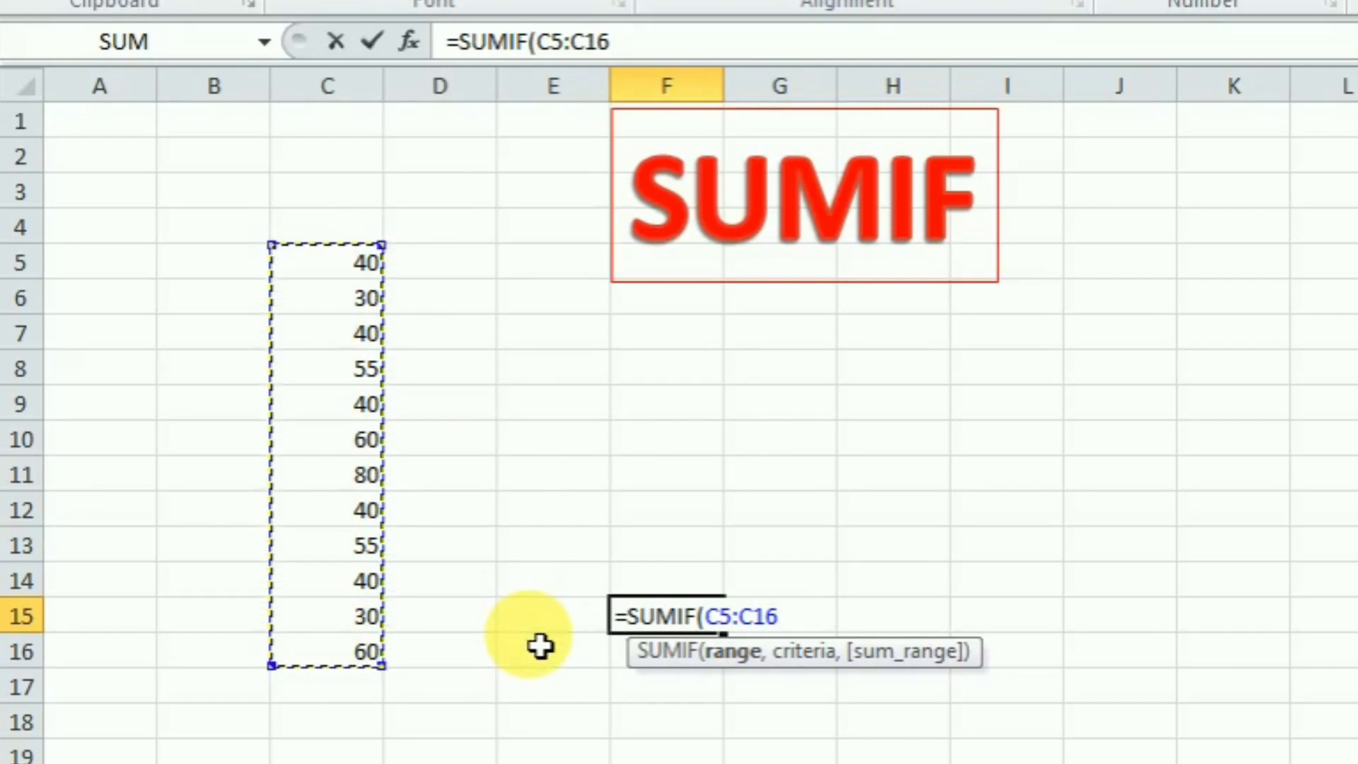
pyautogui.write(',')
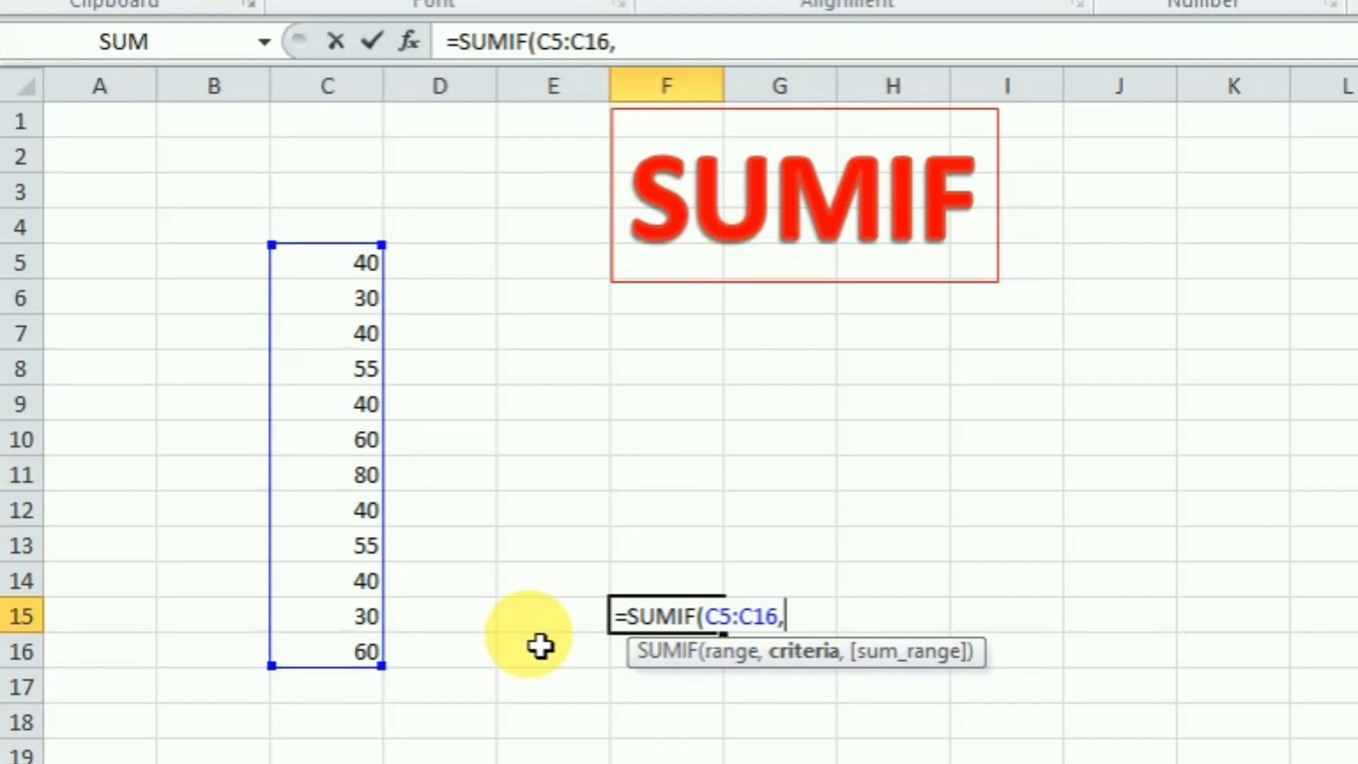
pyautogui.write('40)')
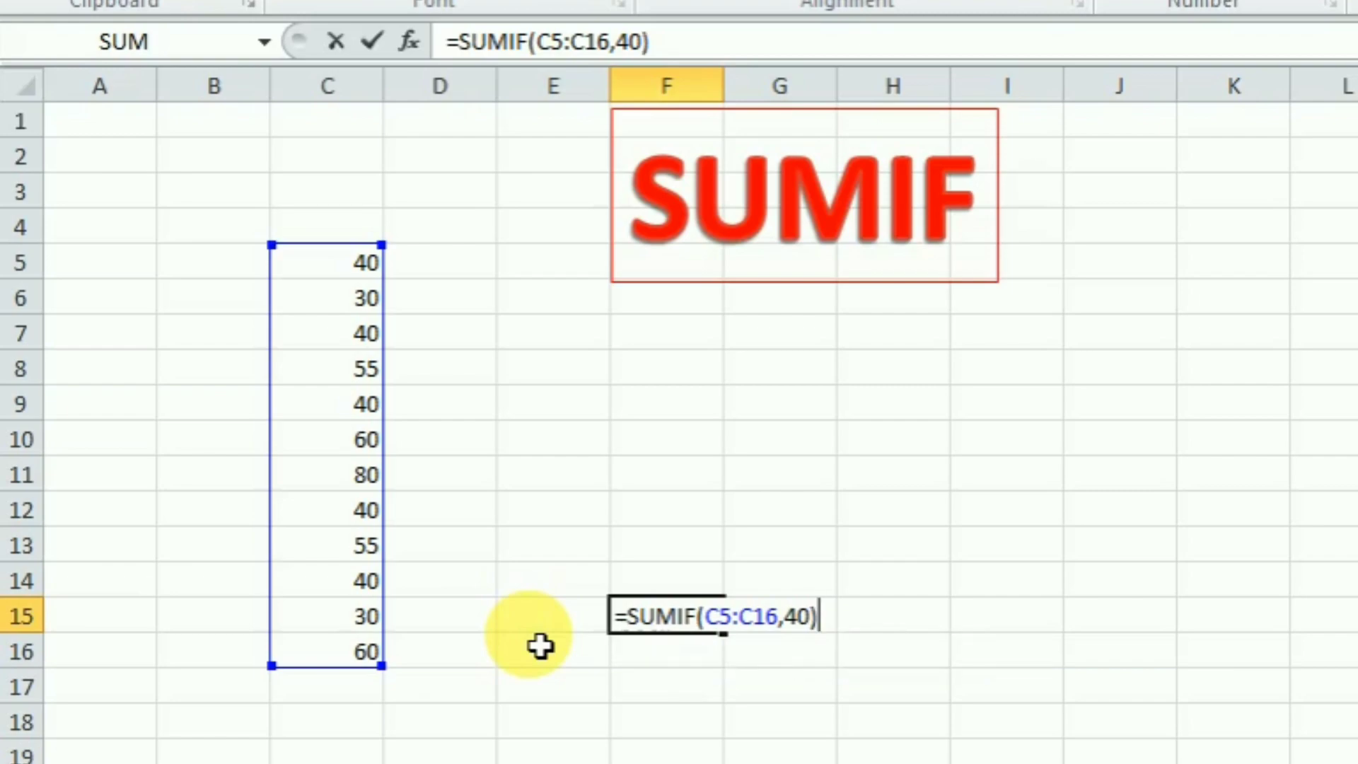
pyautogui.press('Return')
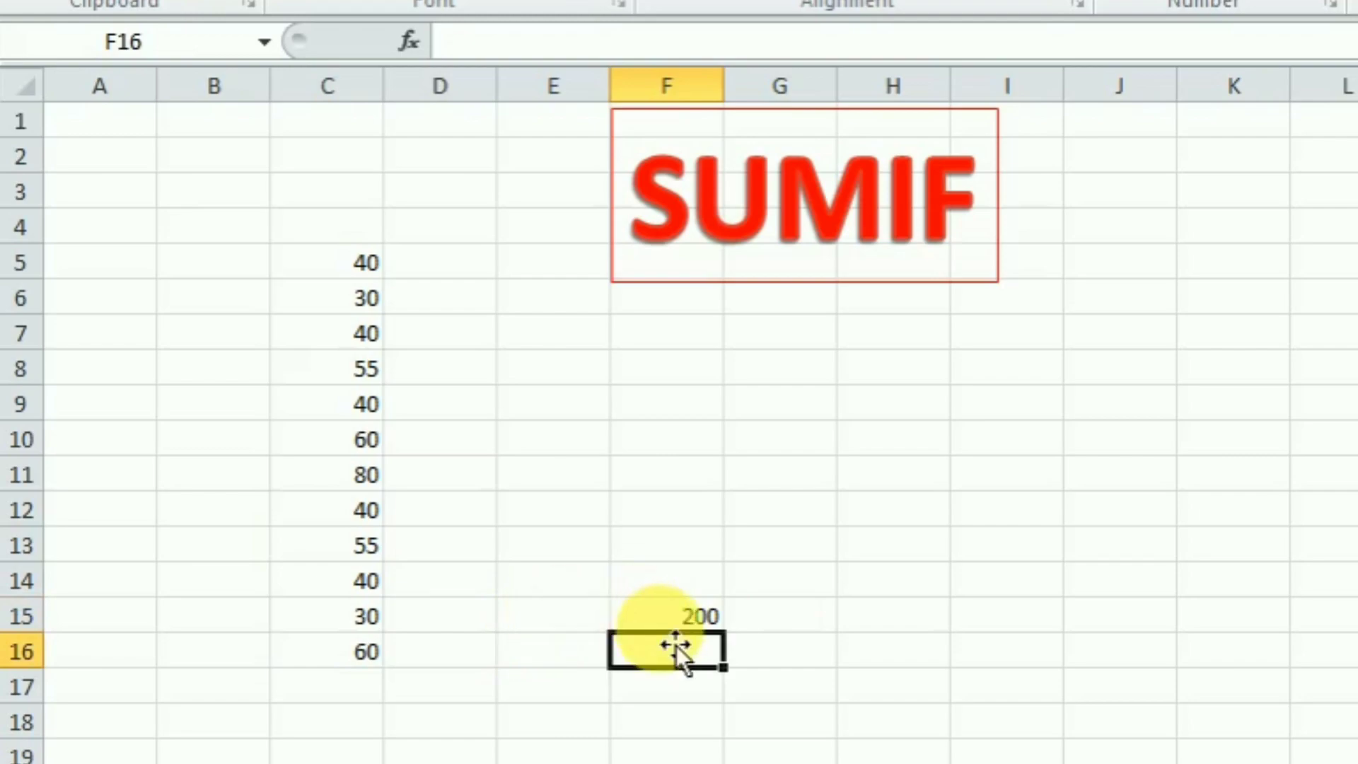
# - Check the SUMIF result in F15 against each cell in C5:C16 that contains 40
pyautogui.click(683, 626)
pyautogui.click(349, 271)
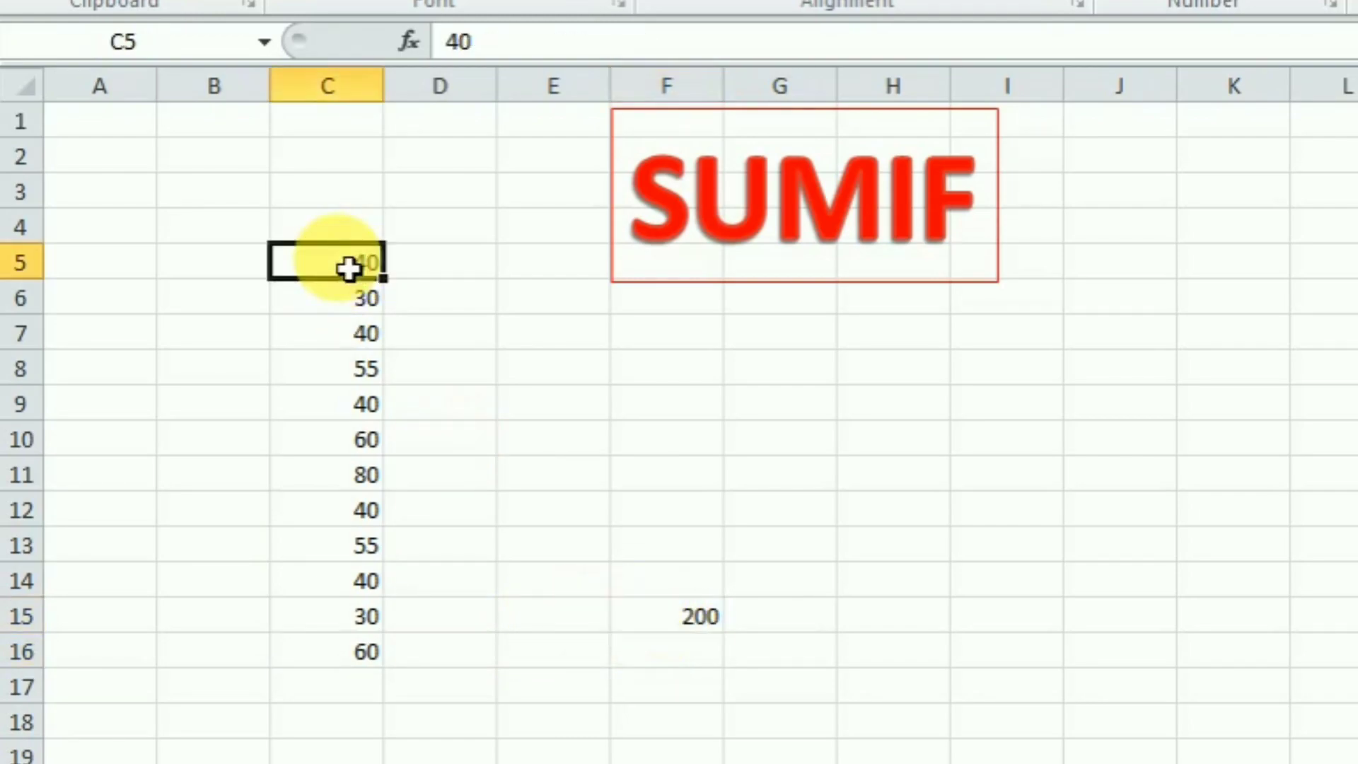
pyautogui.click(372, 340)
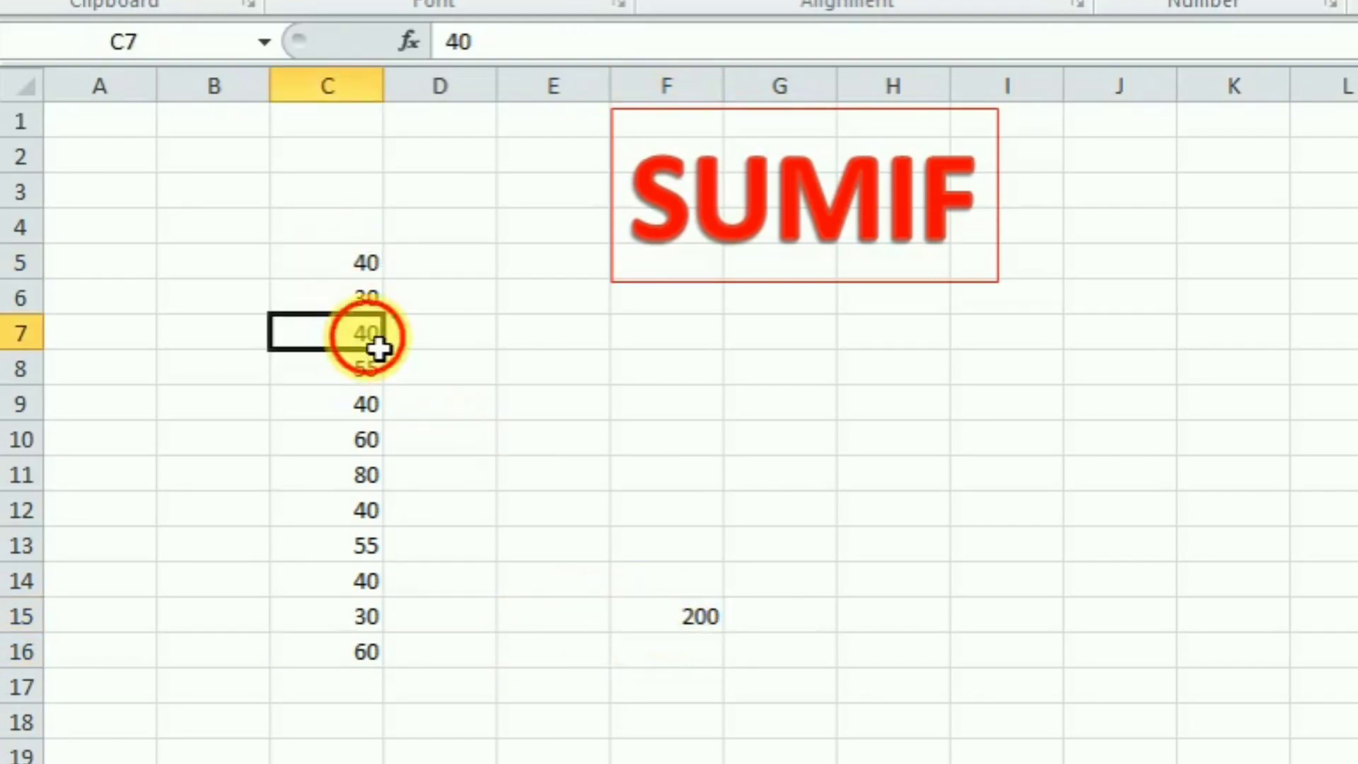
pyautogui.click(369, 410)
pyautogui.click(372, 520)
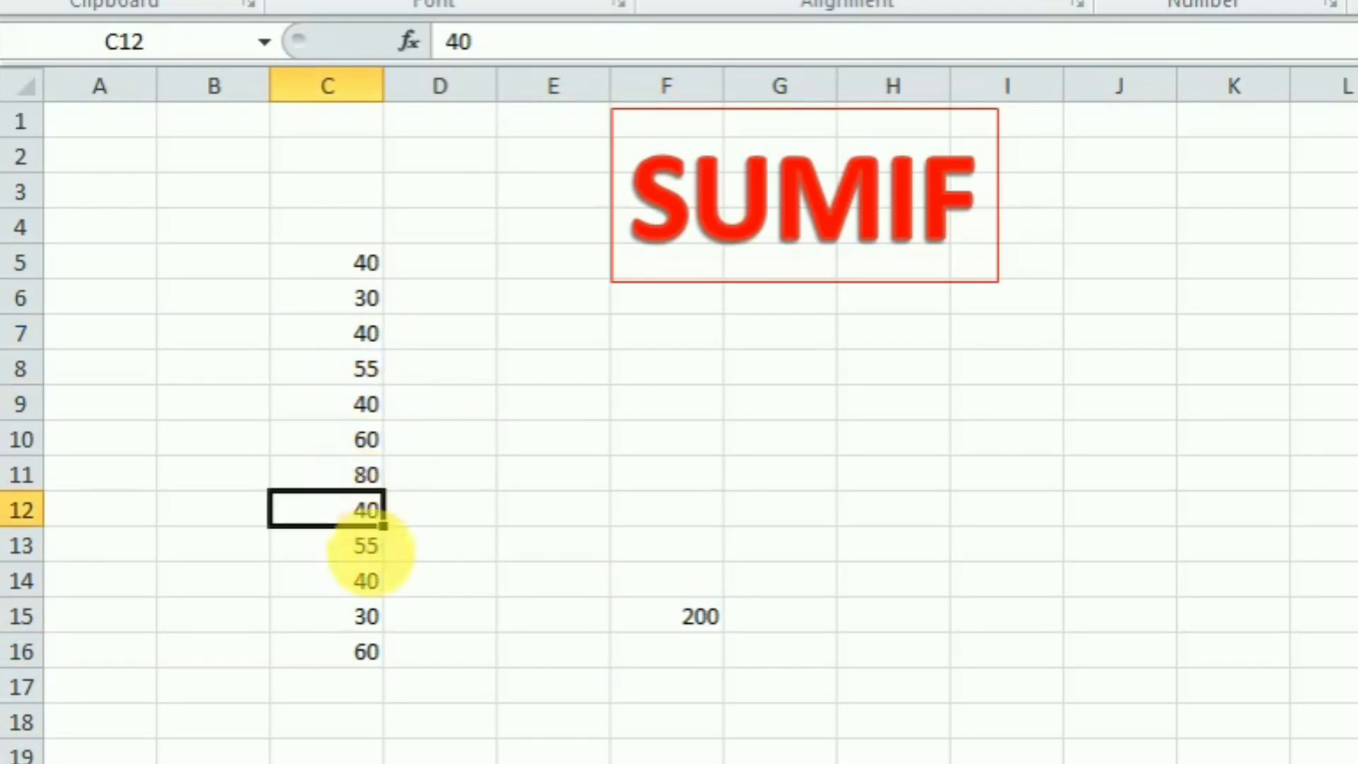
pyautogui.click(381, 589)
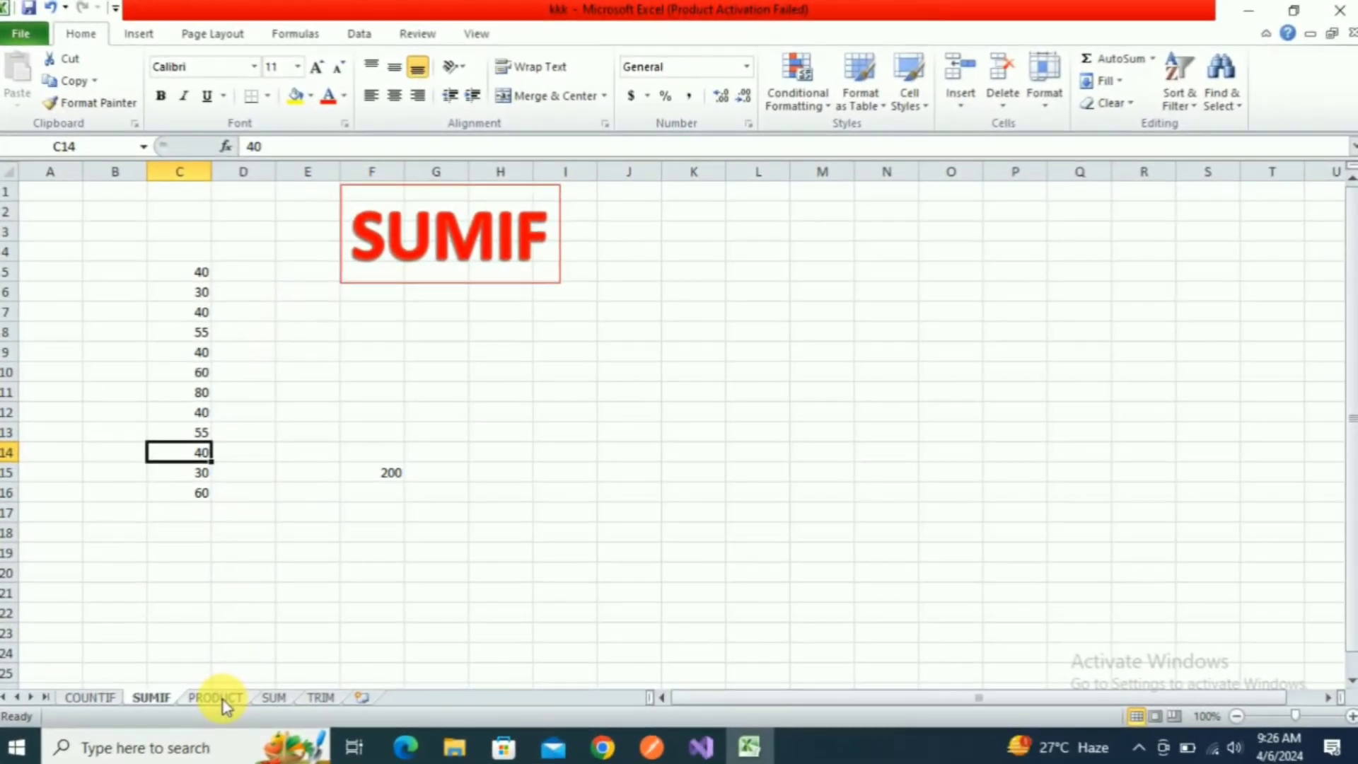
# - Open the PRODUCT sheet and clear the value in D9, leaving two numbers in column D
pyautogui.click(223, 695)
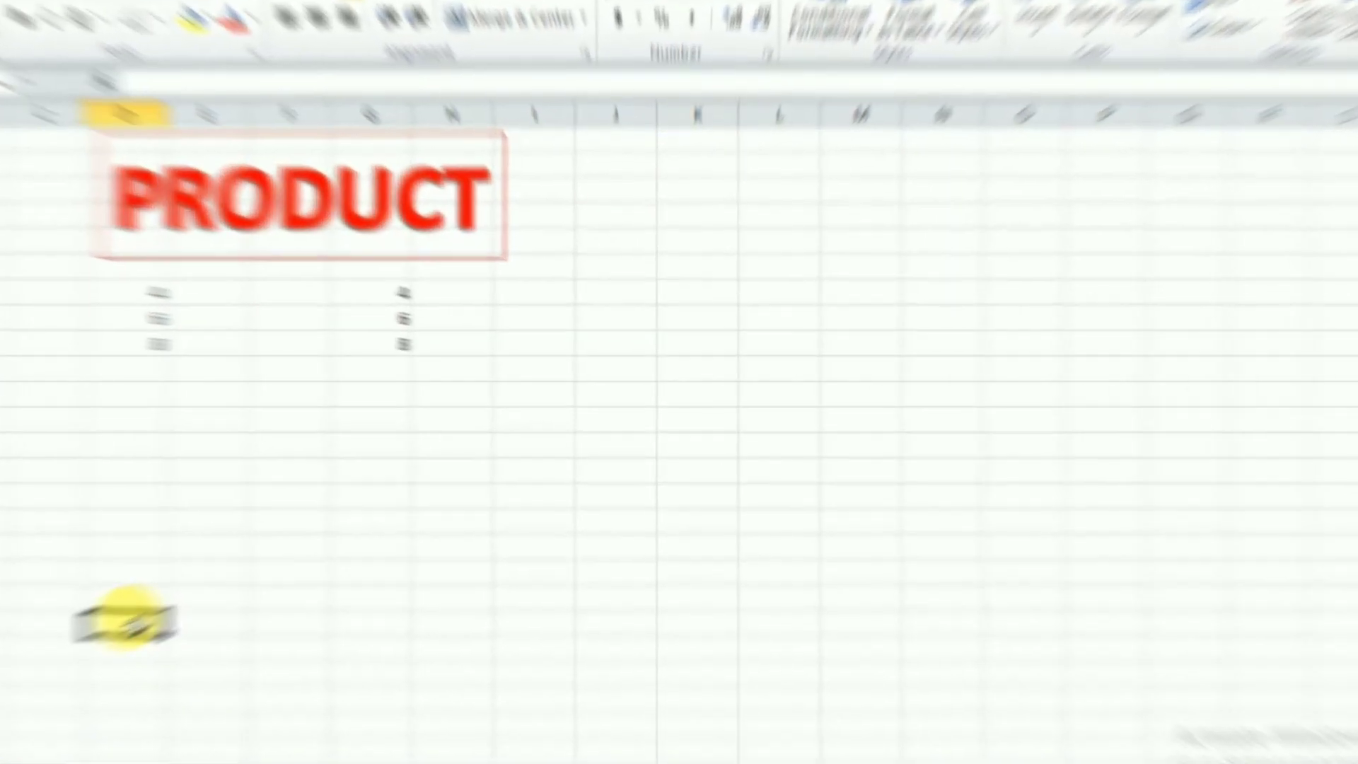
pyautogui.click(248, 574)
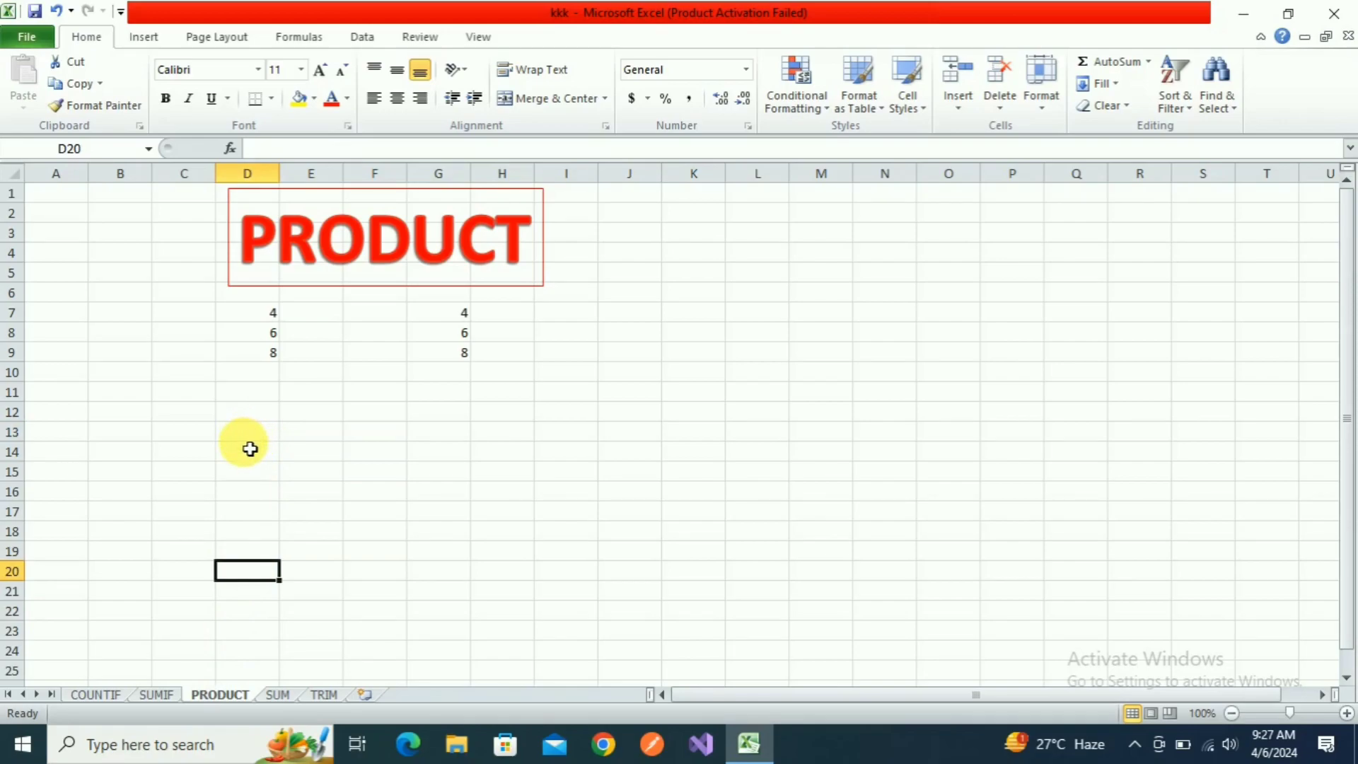
pyautogui.click(271, 360)
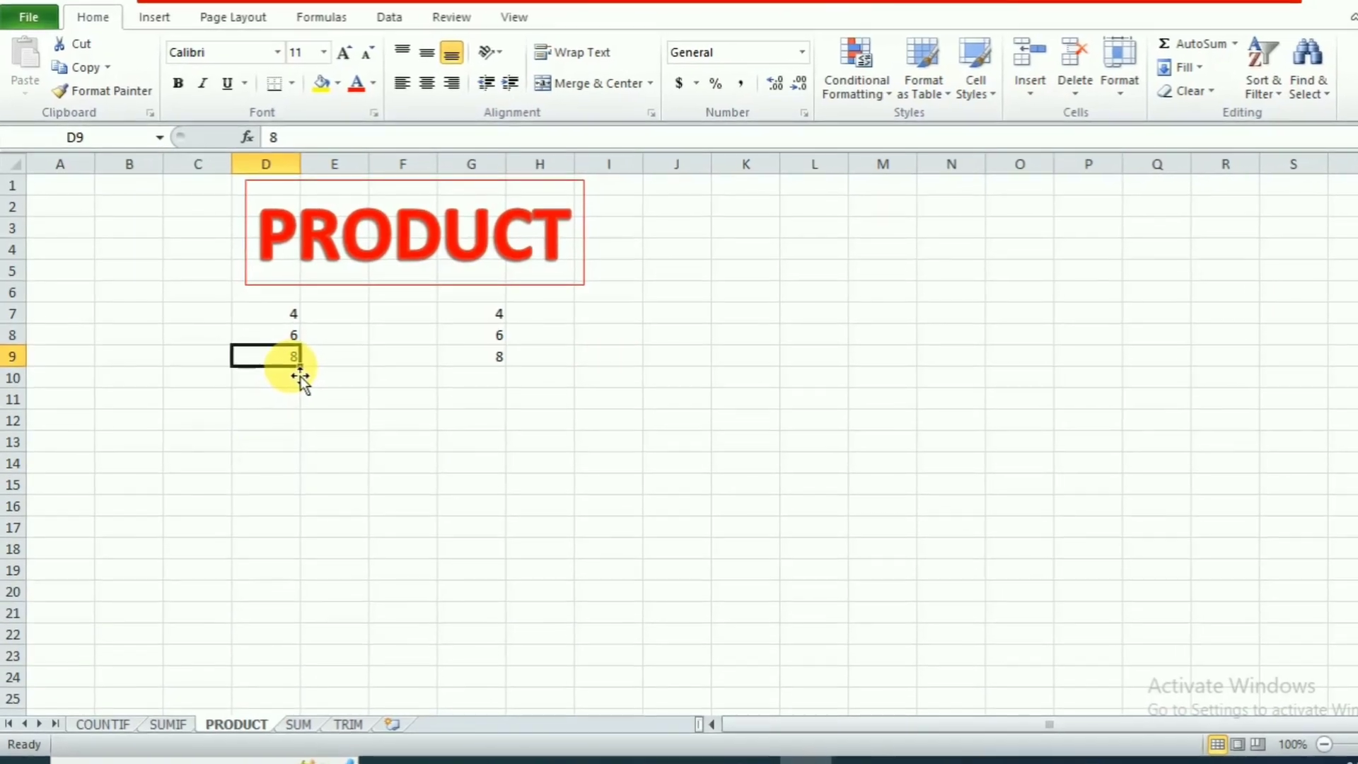
pyautogui.press('BackSpace')
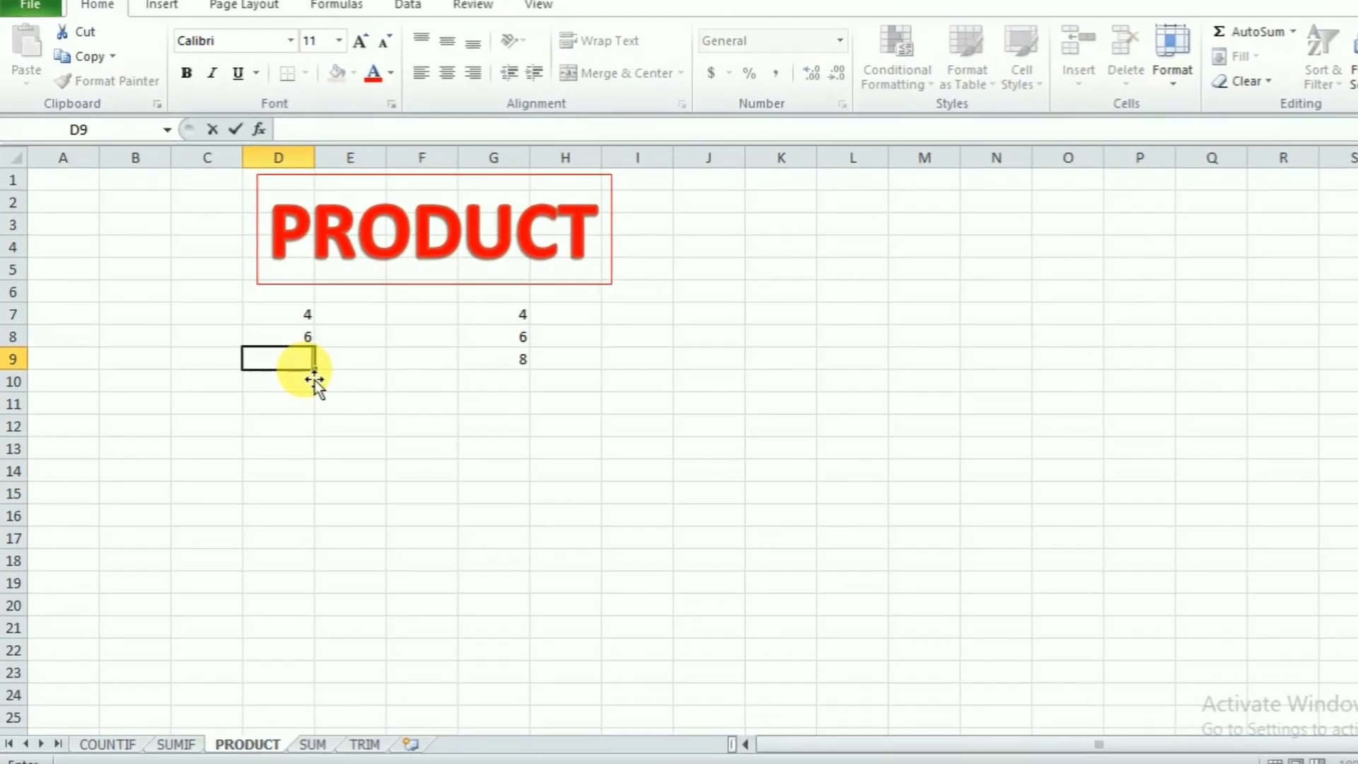
# - Enter =PRODUCT(D7:D8) in E14 to multiply the two numbers in column D
pyautogui.click(338, 474)
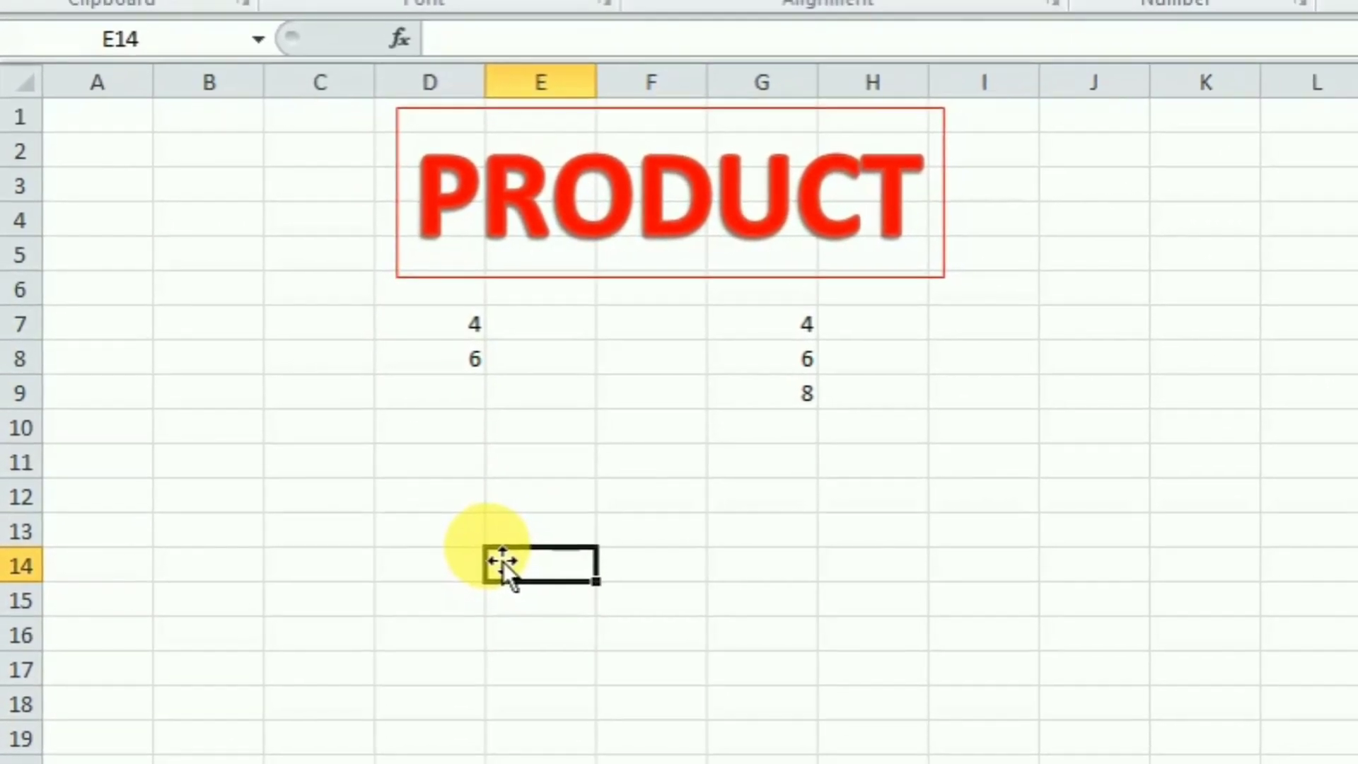
pyautogui.write('=')
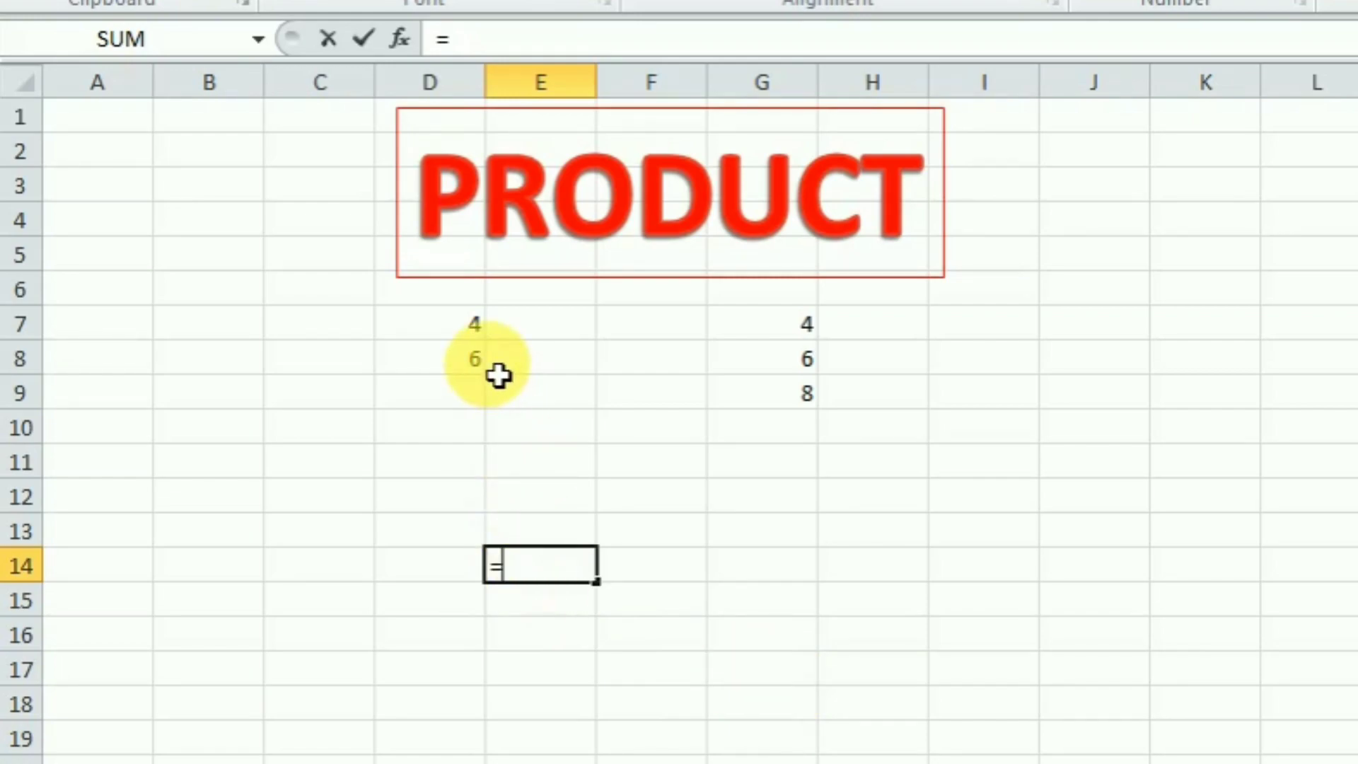
pyautogui.write('PRO')
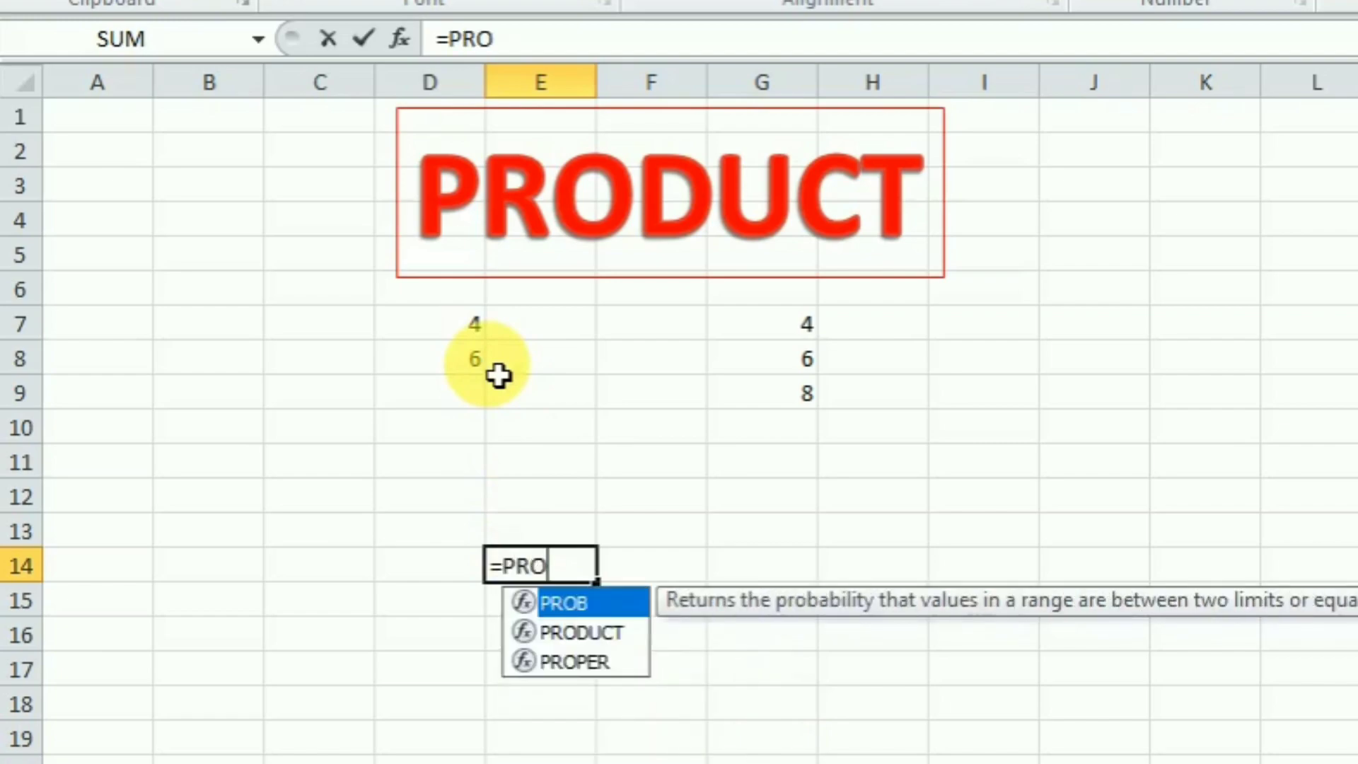
pyautogui.write('DUC')
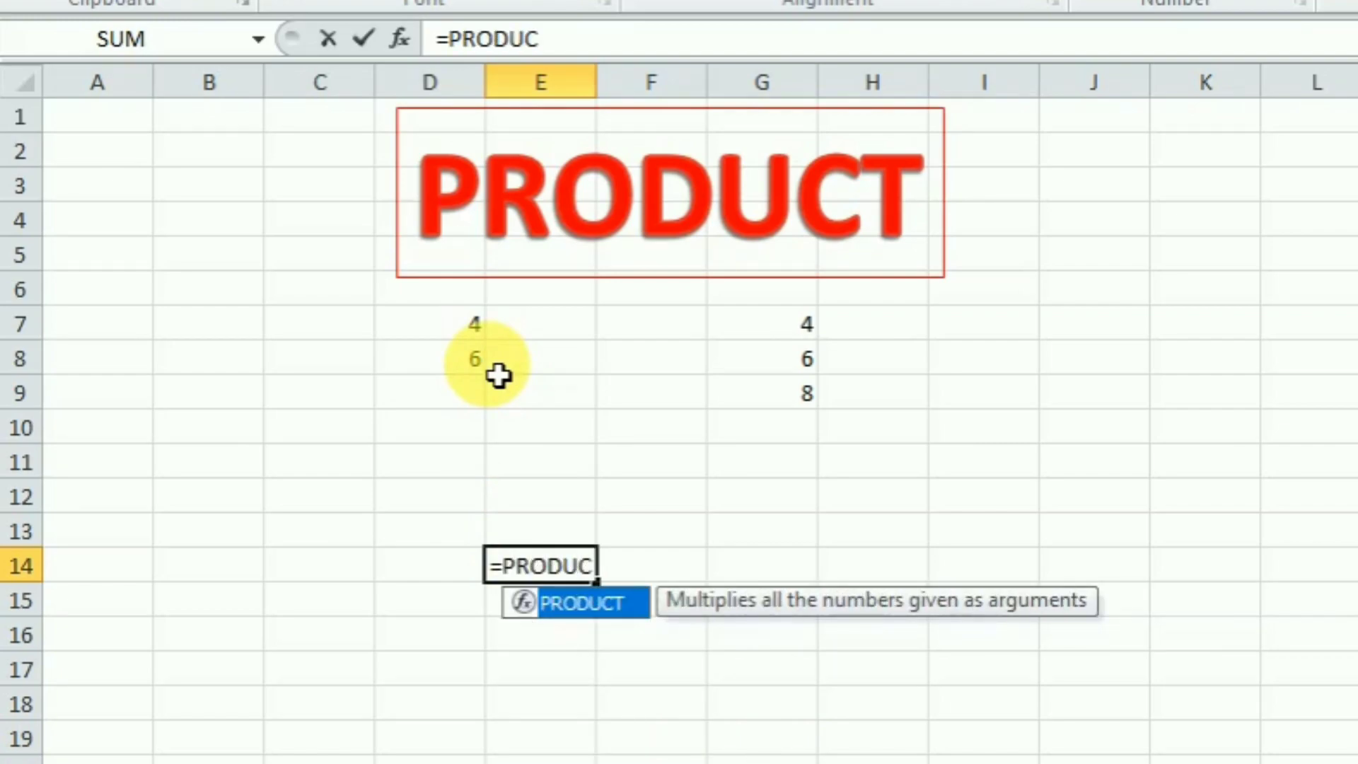
pyautogui.press('Tab')
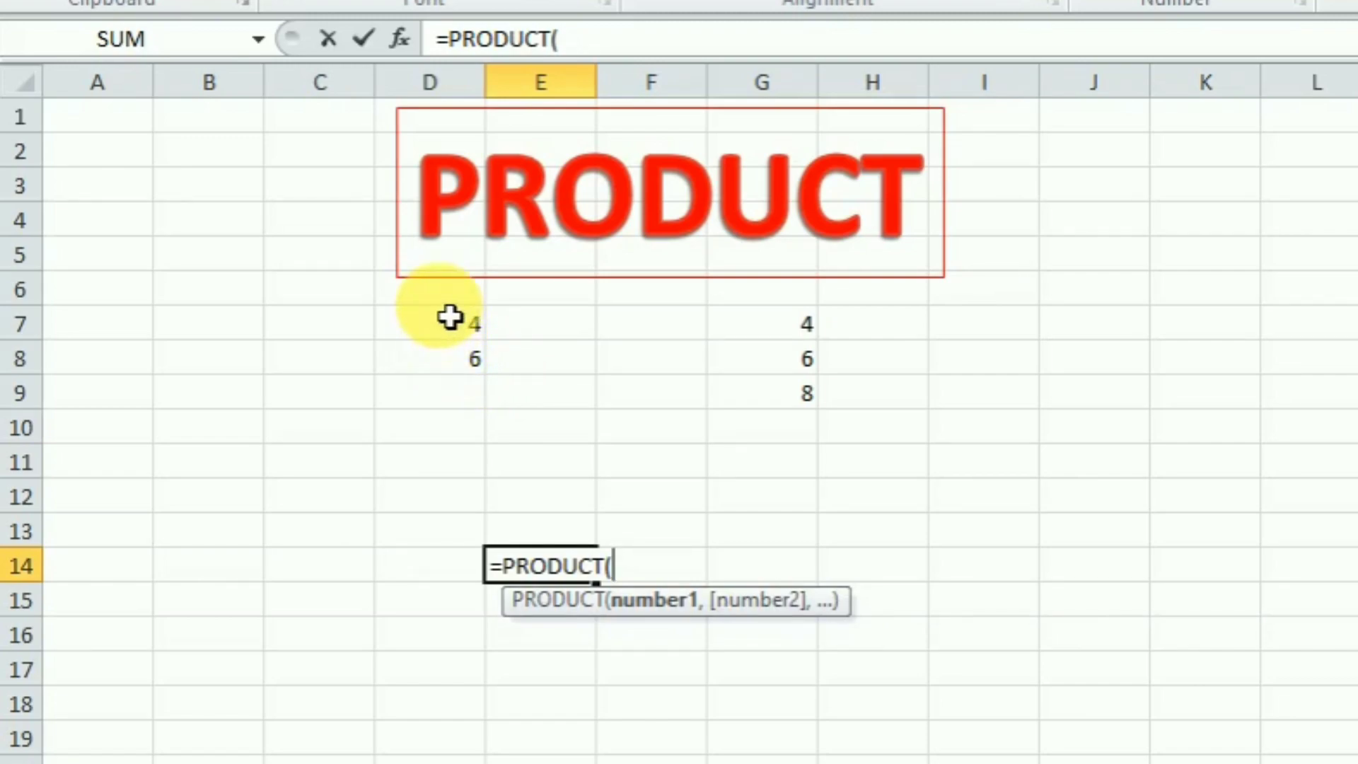
pyautogui.moveTo(448, 333); pyautogui.dragTo(449, 360)
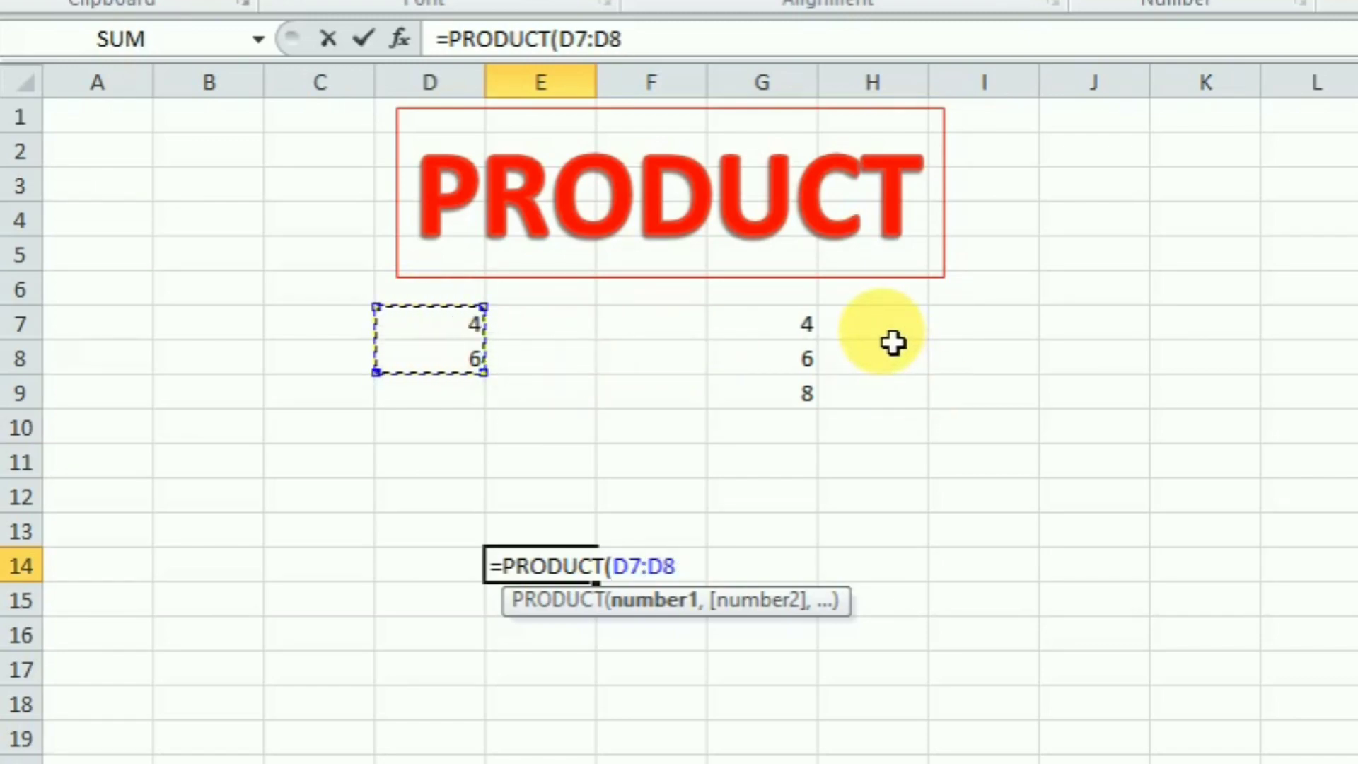
pyautogui.write(')')
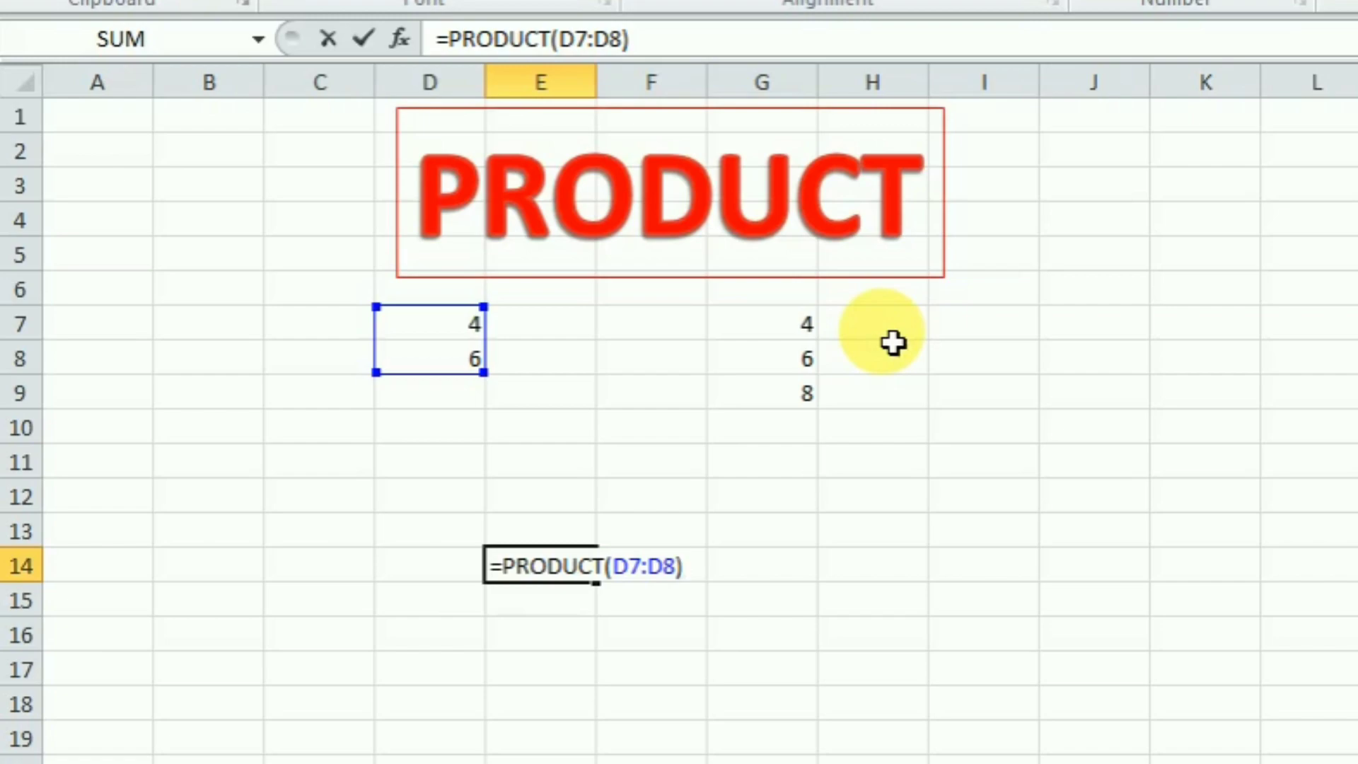
pyautogui.press('Return')
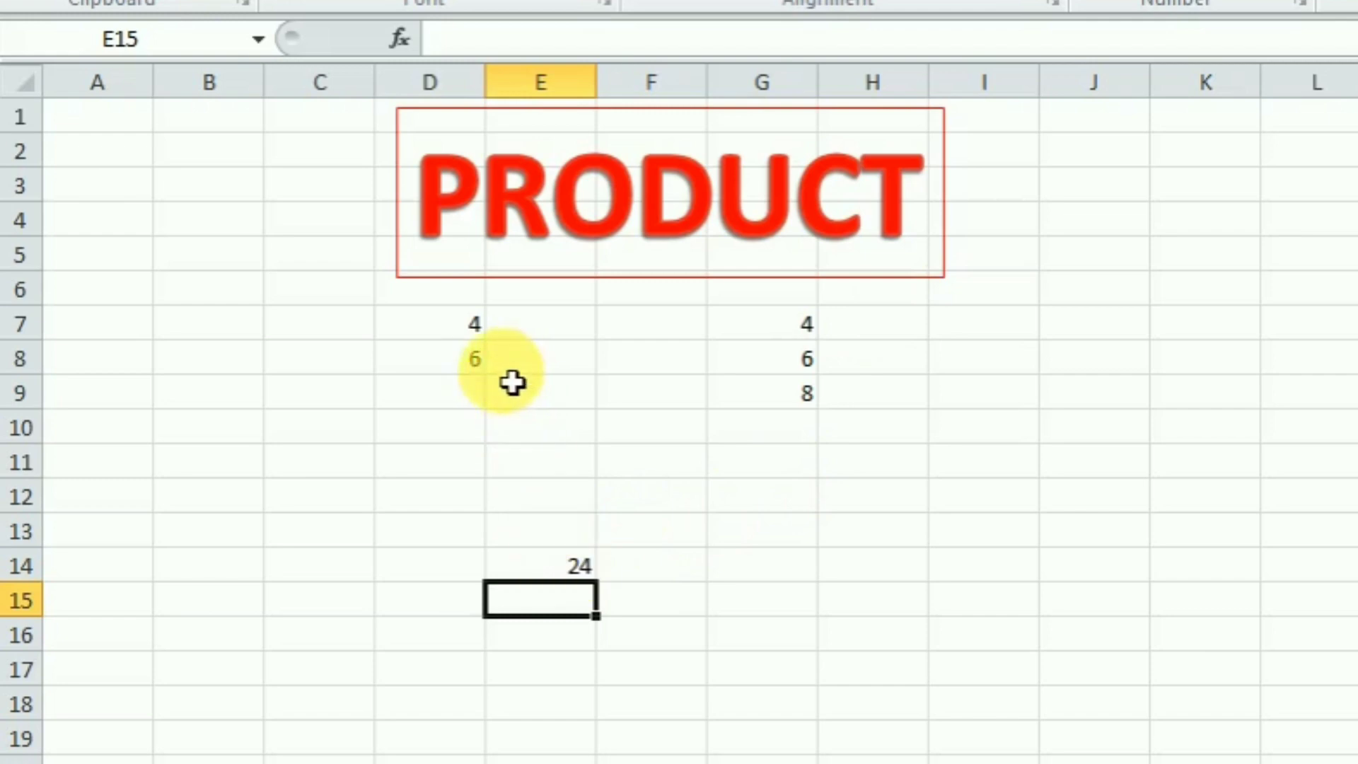
# - Enter the direct multiplication =D7*D8 in C11 and compare it with the PRODUCT formula in E14
pyautogui.click(373, 478)
pyautogui.write('=')
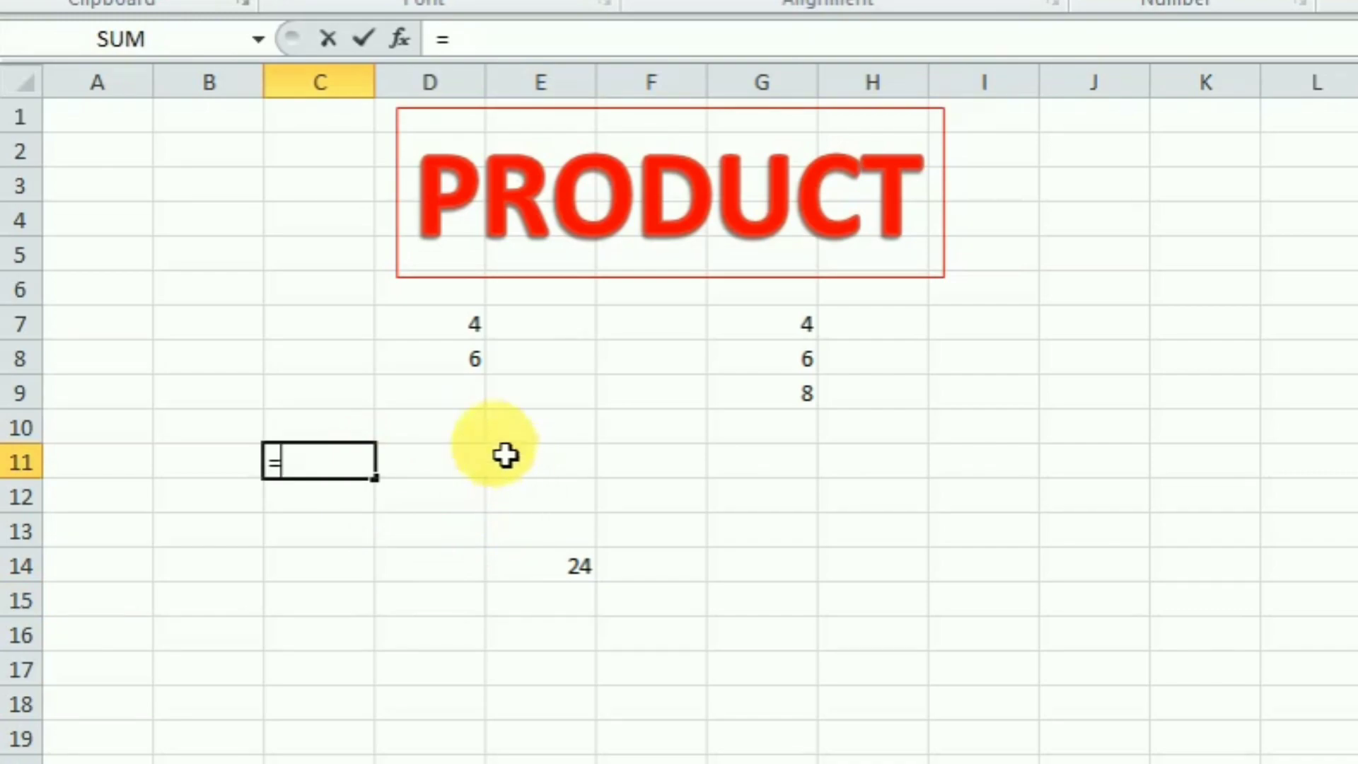
pyautogui.click(466, 332)
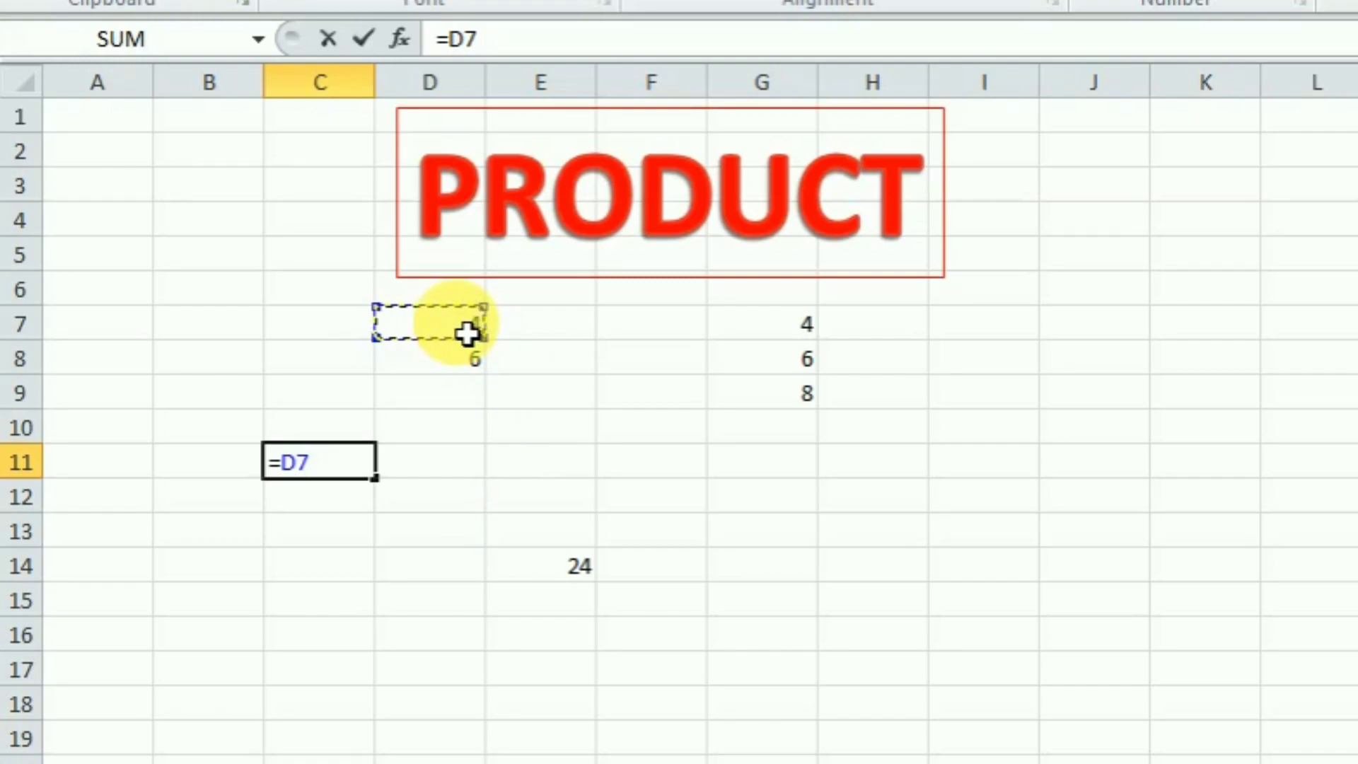
pyautogui.write('*')
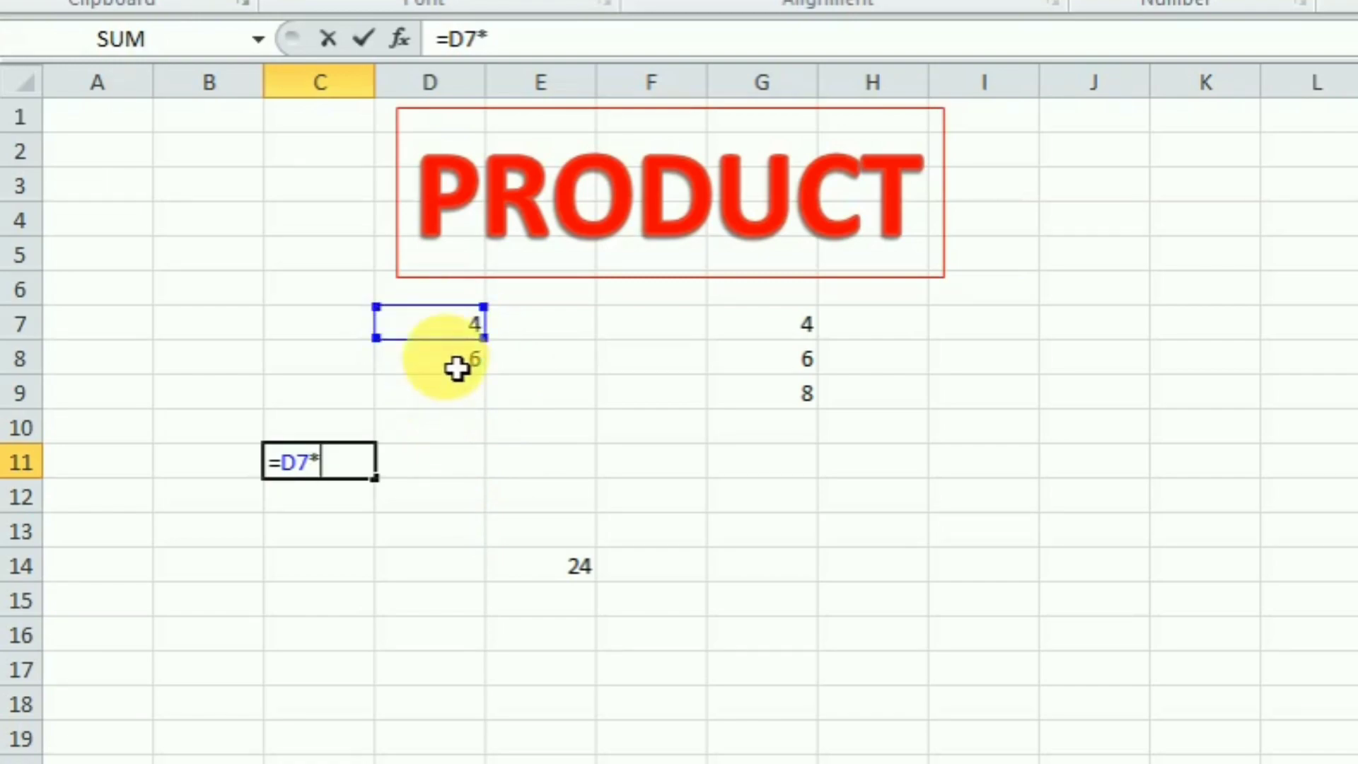
pyautogui.click(456, 366)
pyautogui.press('Return')
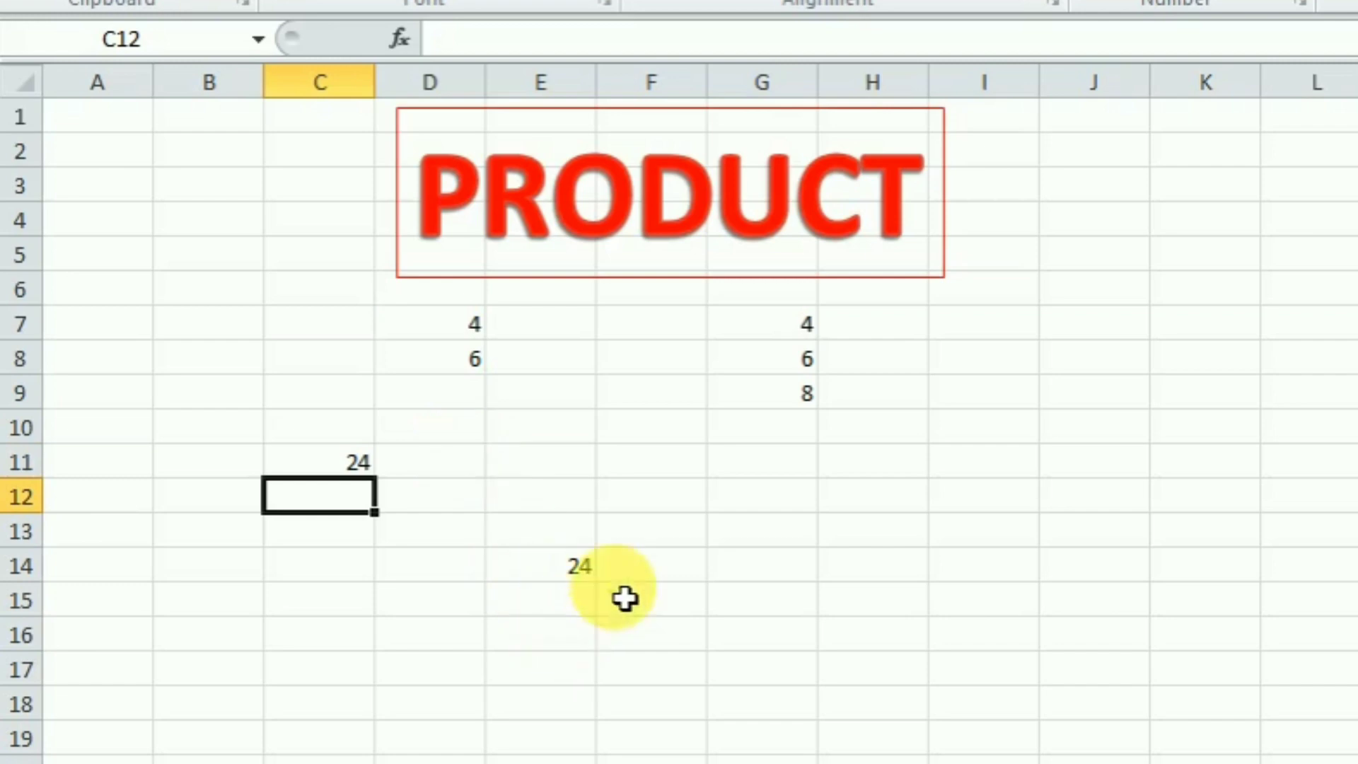
pyautogui.click(590, 570)
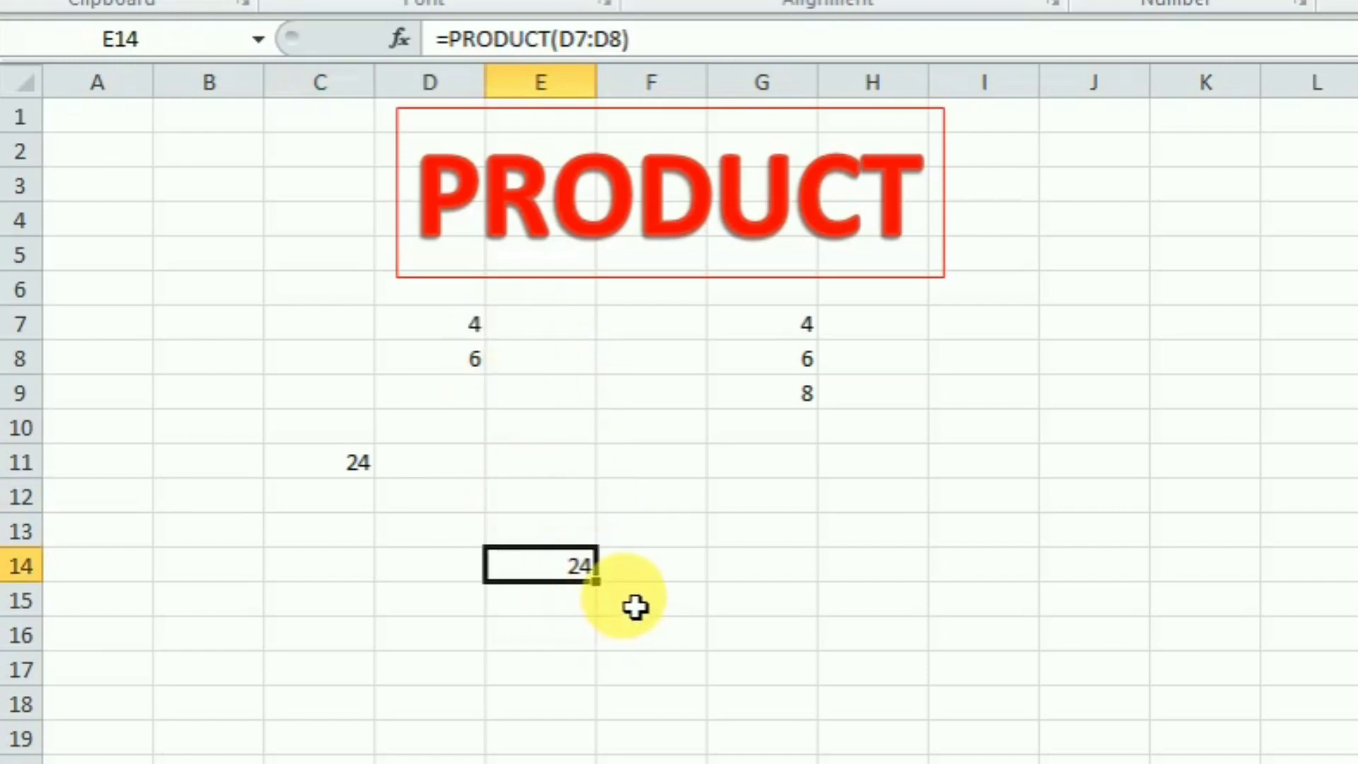
# - Enter =PRODUCT(G7:G9) in H13 to multiply the three numbers in column G
pyautogui.click(883, 540)
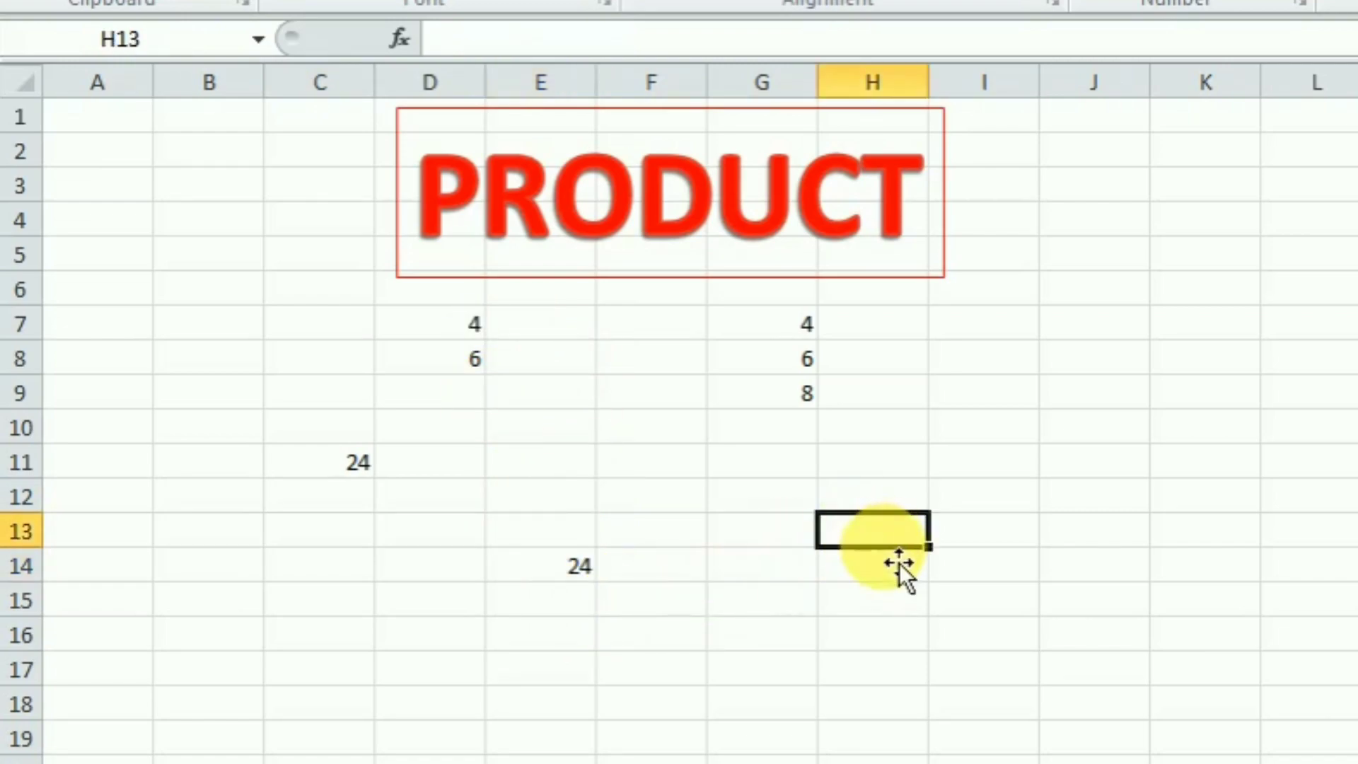
pyautogui.write('=')
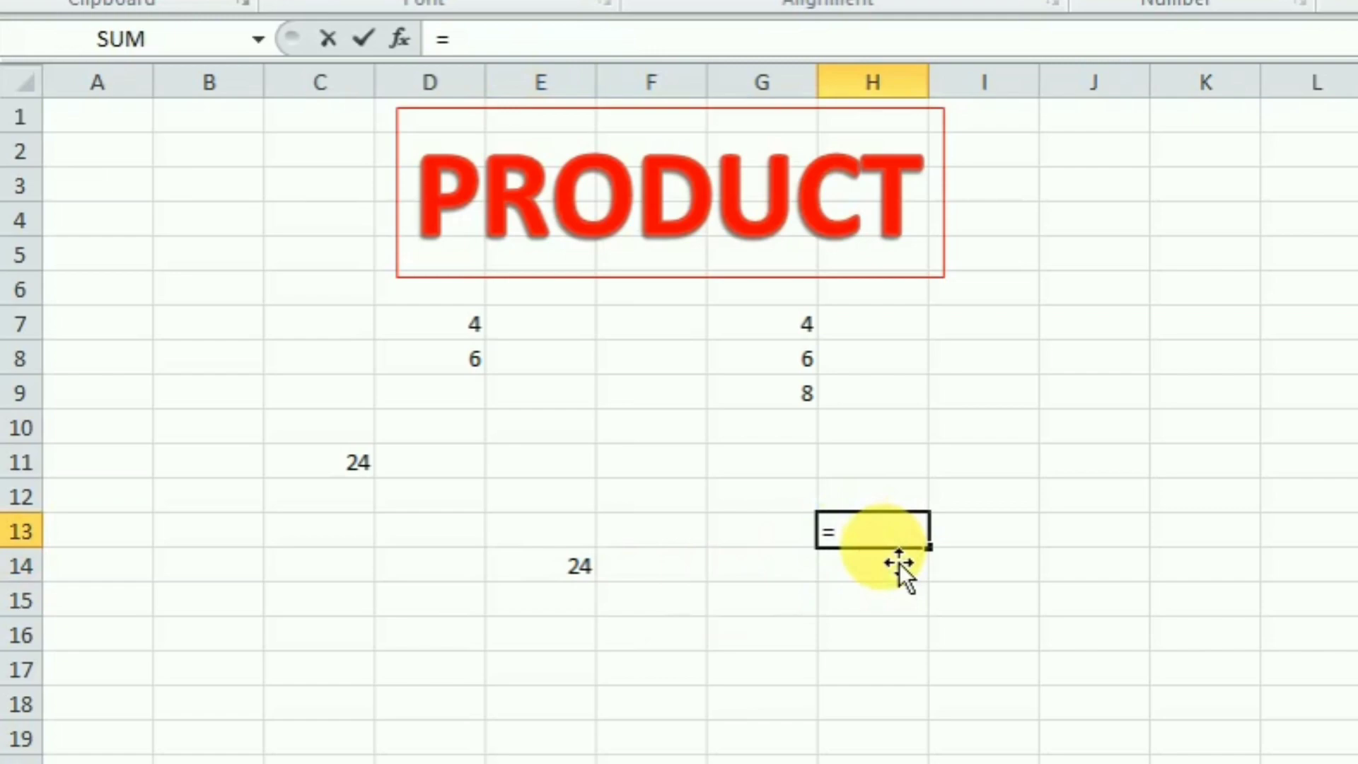
pyautogui.write('PRODUCT(')
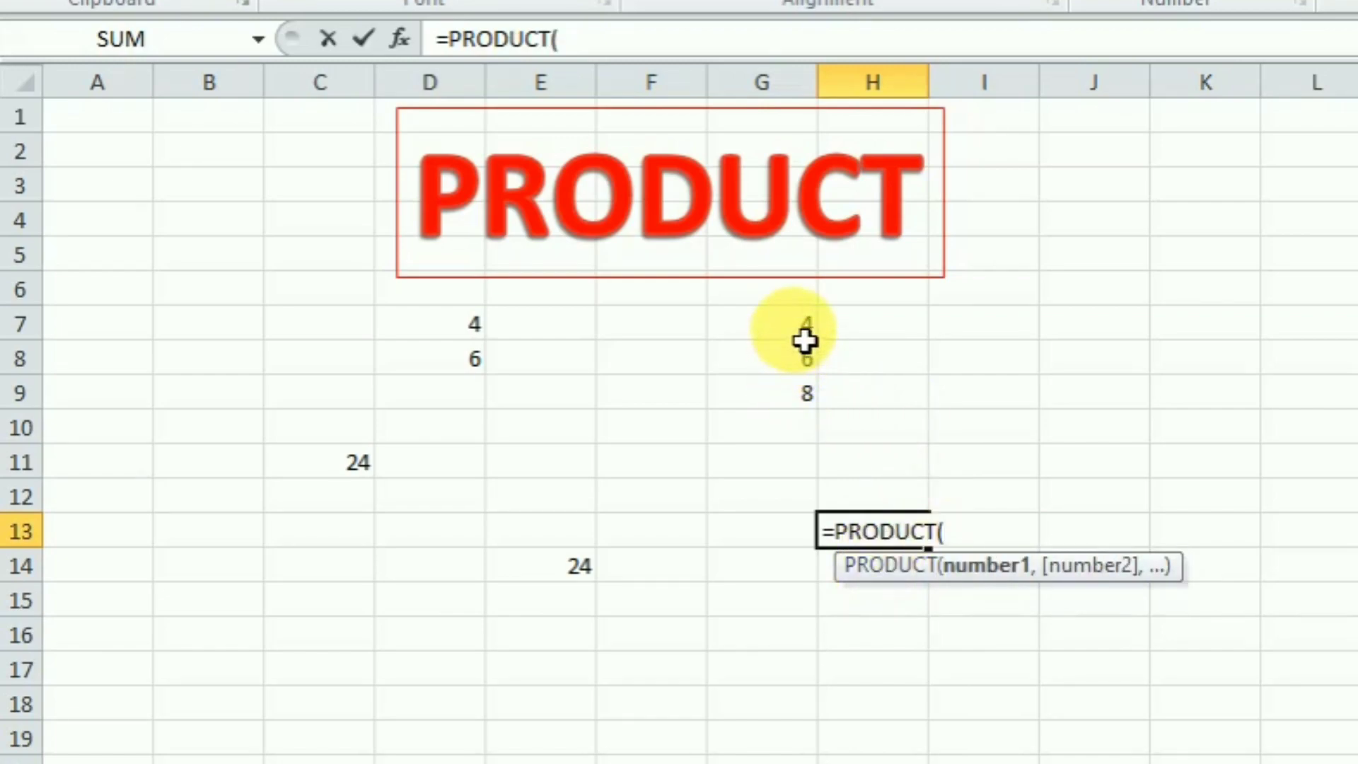
pyautogui.moveTo(797, 327); pyautogui.dragTo(797, 400)
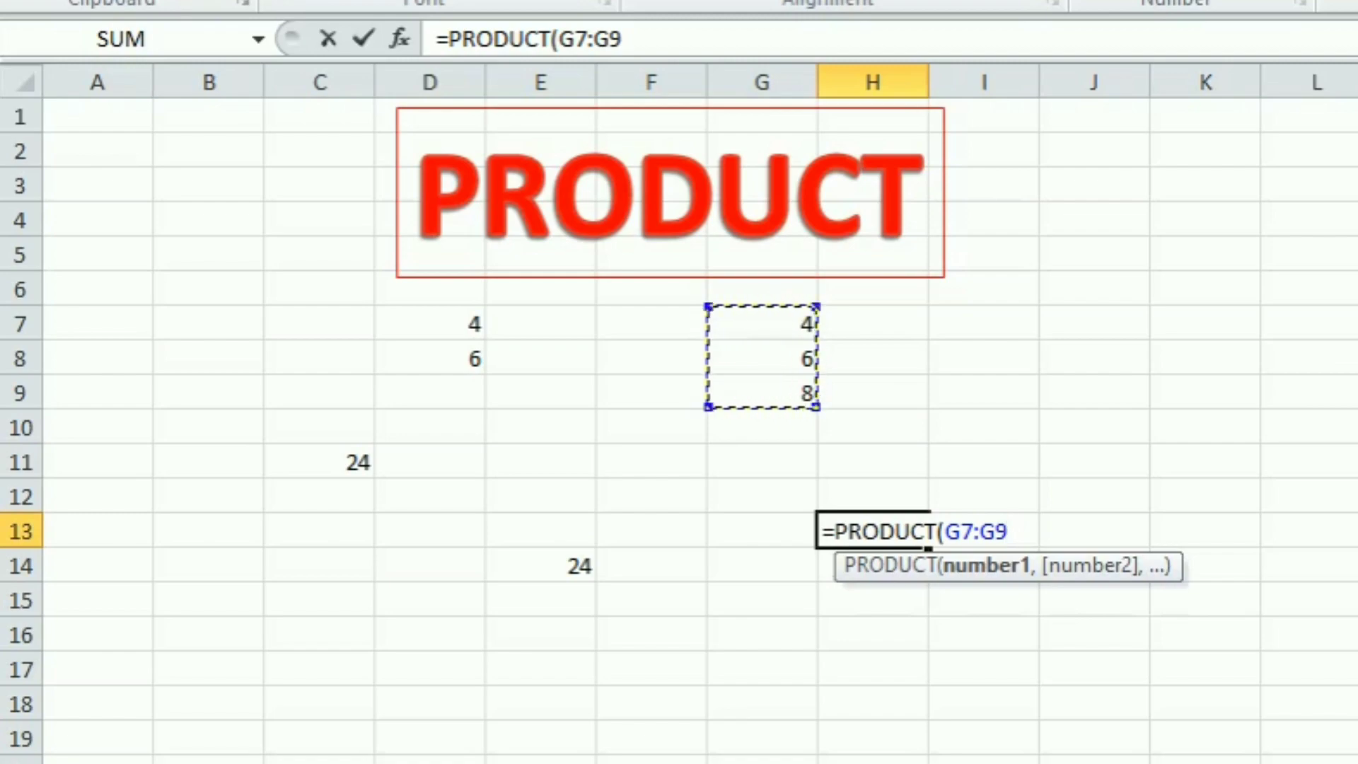
pyautogui.write(')')
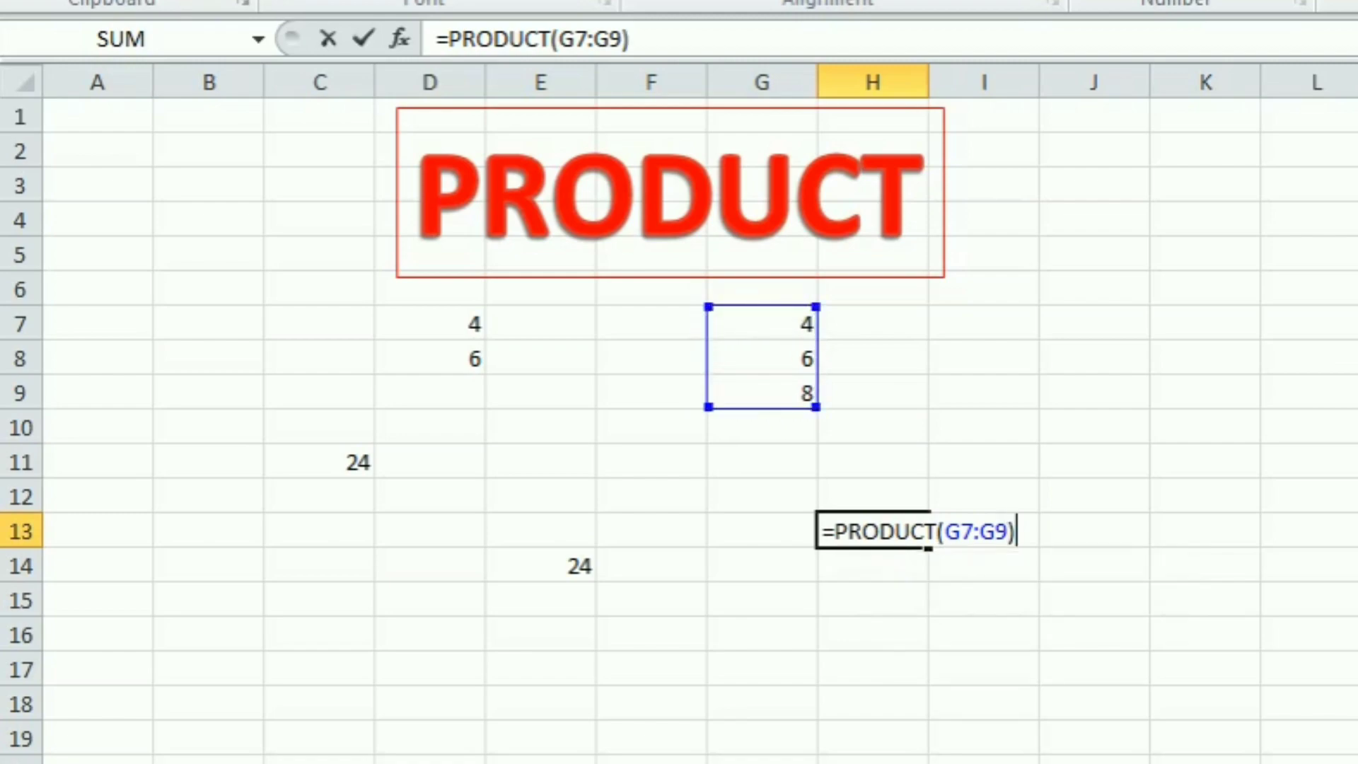
pyautogui.press('Return')
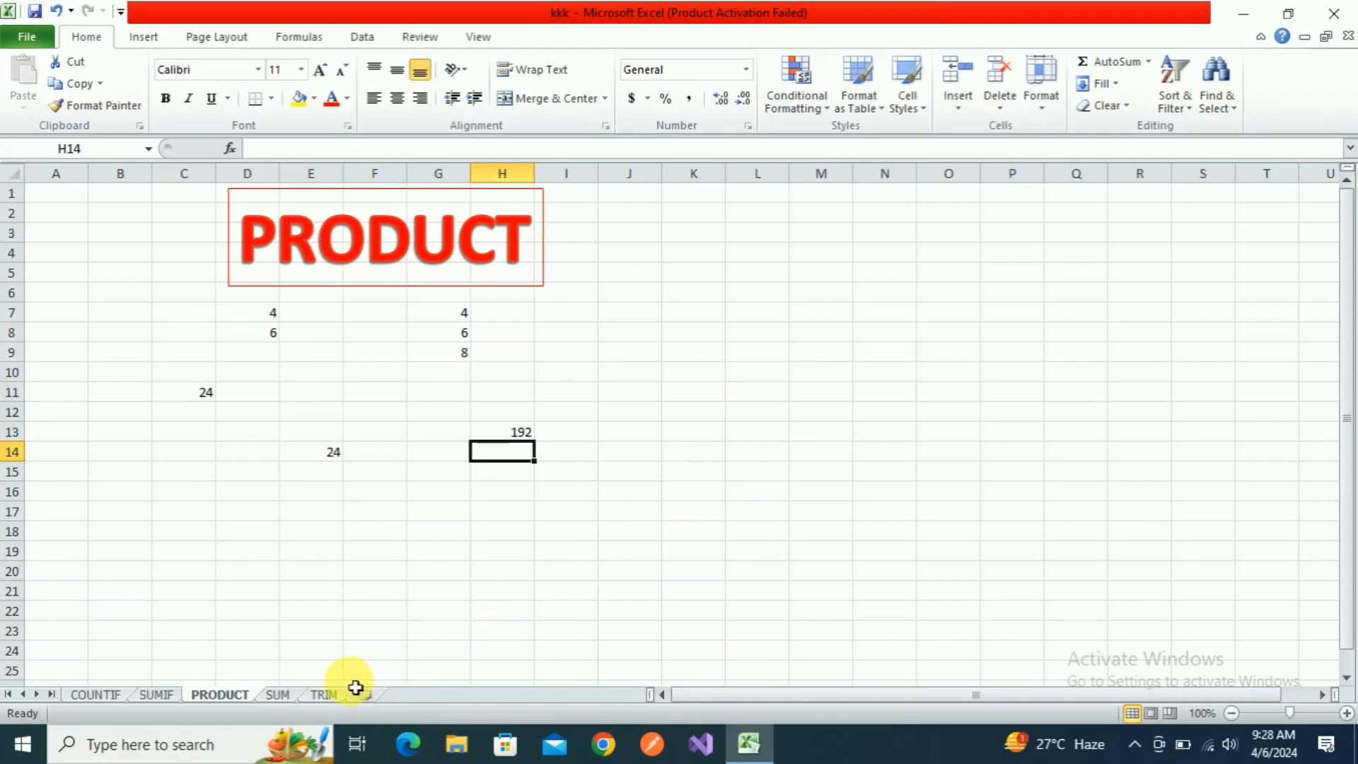
# - Open the SUM sheet and examine the sales table column by column, from SR NO. through TOTAL SALES
pyautogui.click(296, 691)
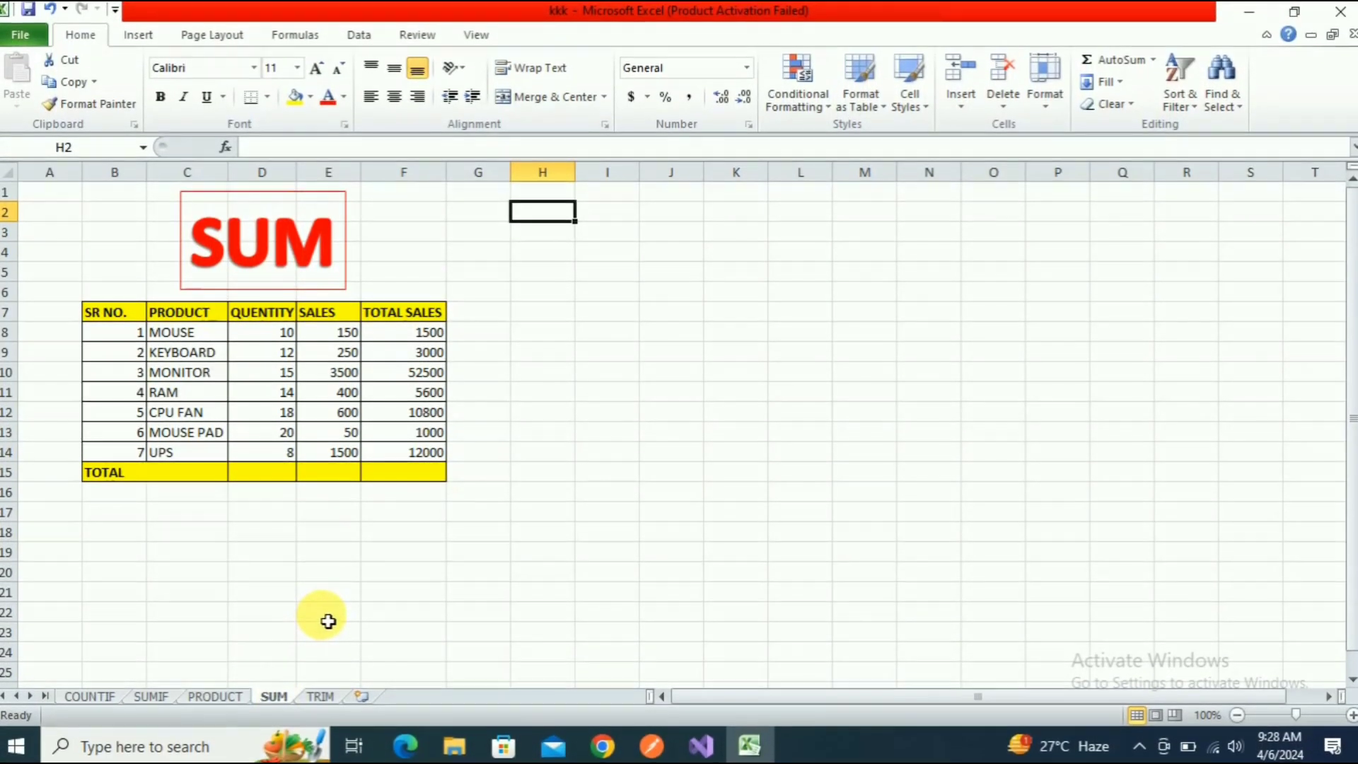
pyautogui.click(332, 620)
pyautogui.scroll(-1, 445, 563)
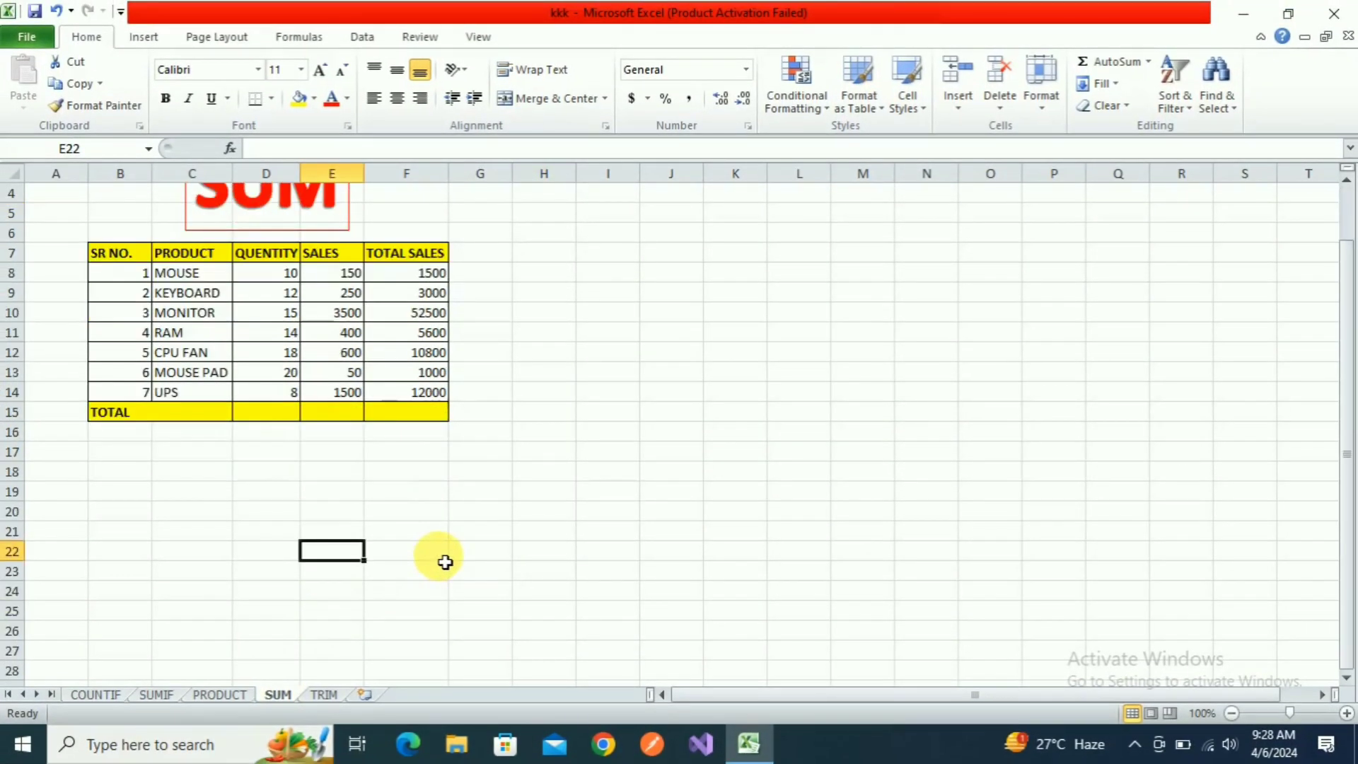
pyautogui.click(123, 256)
pyautogui.hotkey('ctrl', 'Down')
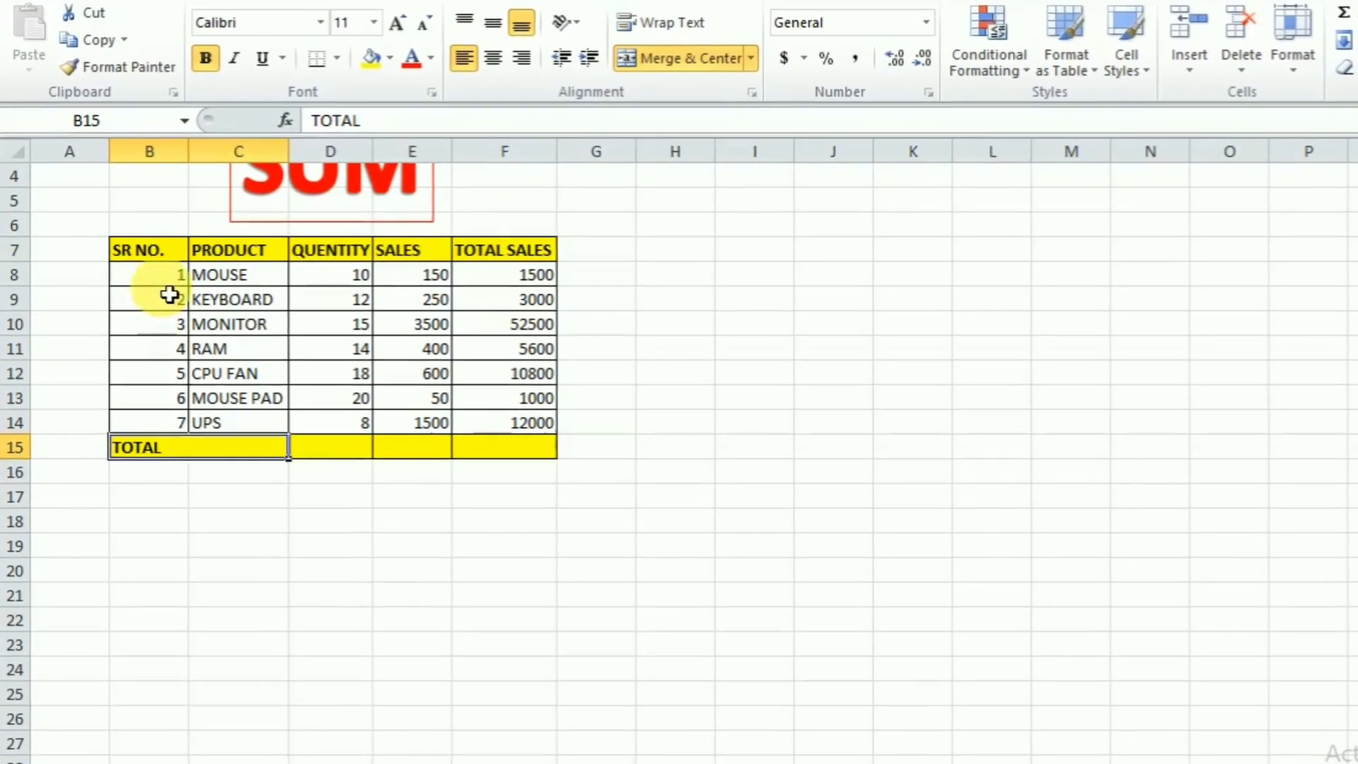
pyautogui.click(168, 278)
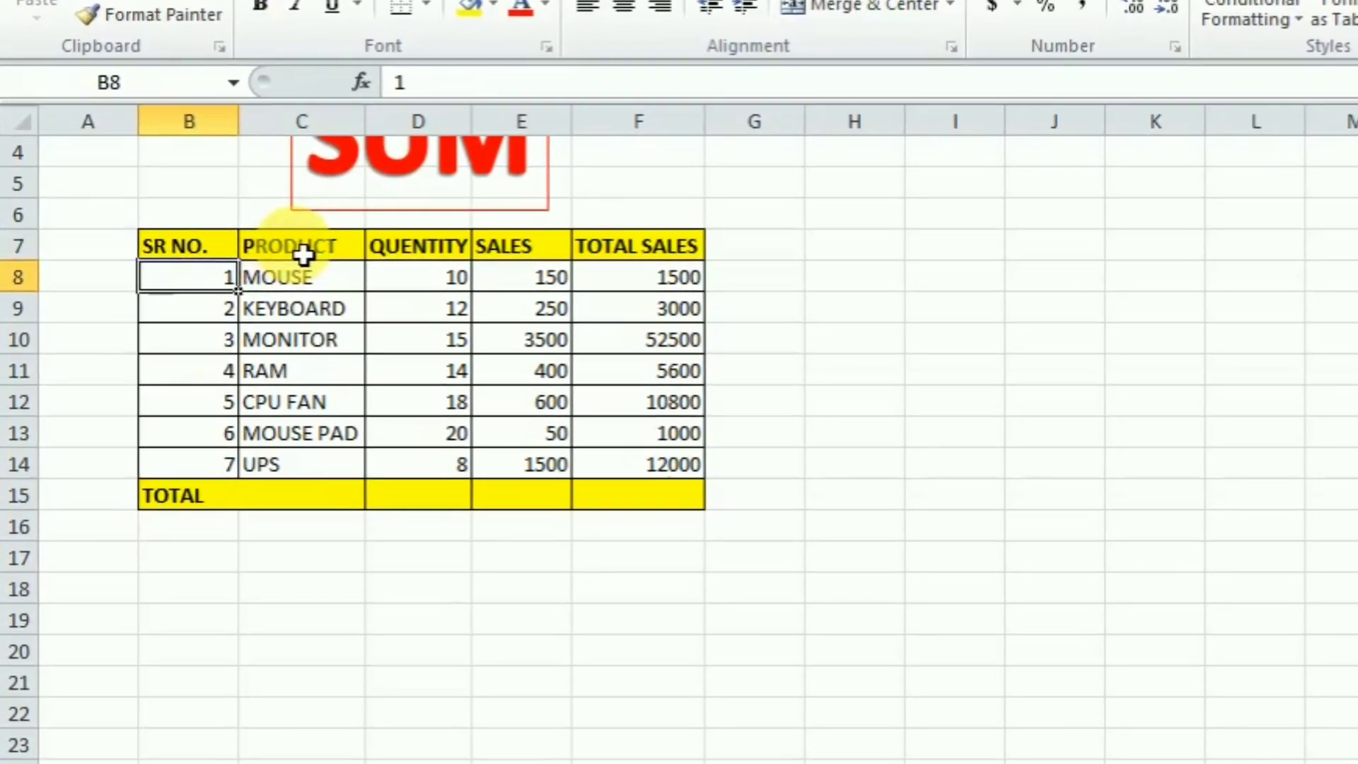
pyautogui.moveTo(244, 251); pyautogui.dragTo(238, 410)
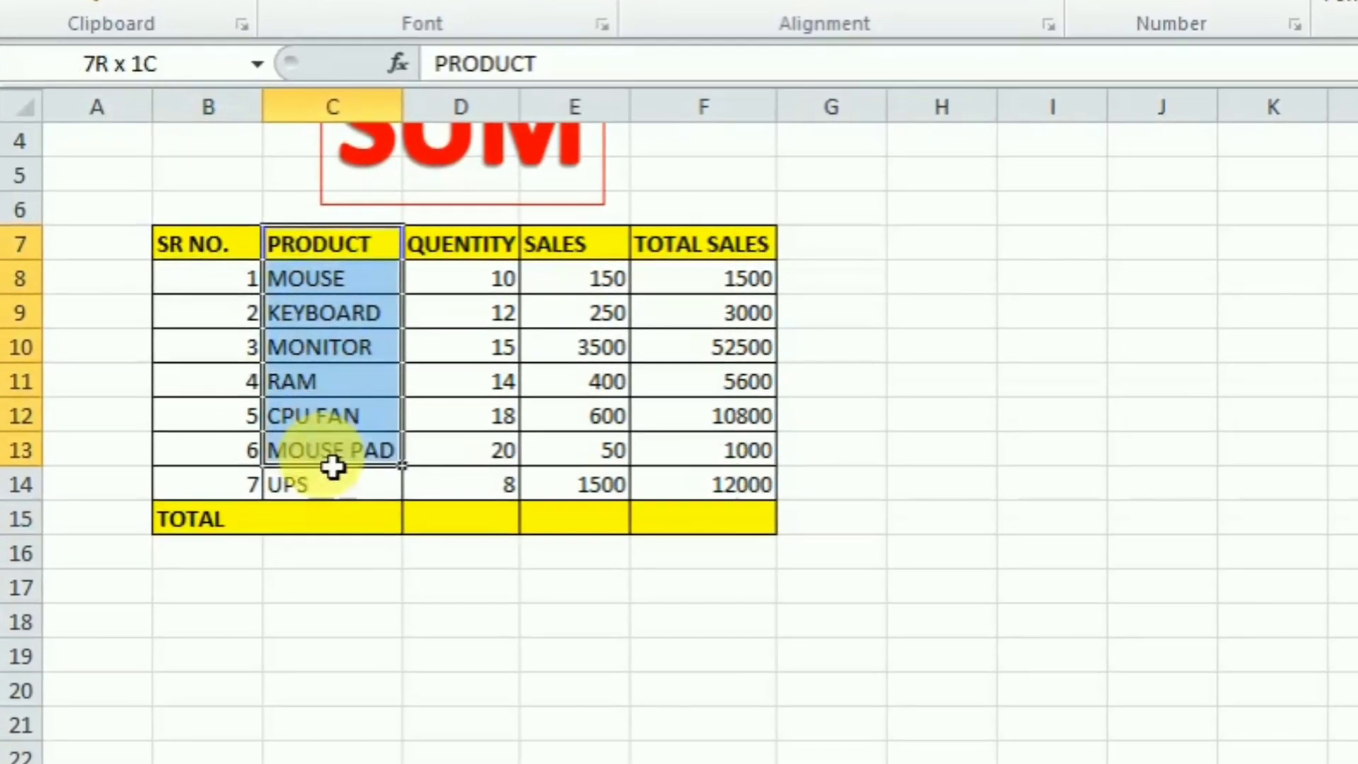
pyautogui.moveTo(332, 467); pyautogui.dragTo(332, 482)
pyautogui.moveTo(460, 244); pyautogui.dragTo(455, 449)
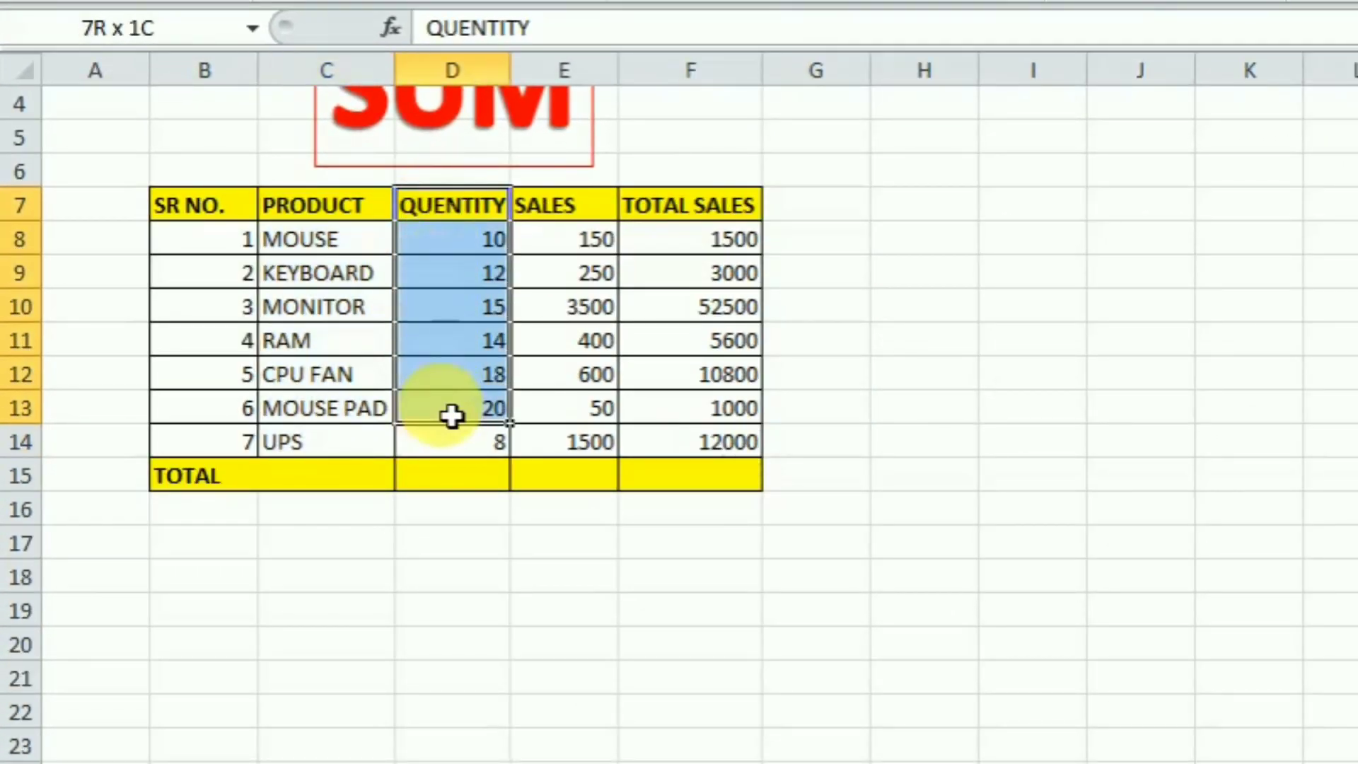
pyautogui.moveTo(564, 234); pyautogui.dragTo(576, 431)
pyautogui.moveTo(677, 256); pyautogui.dragTo(691, 455)
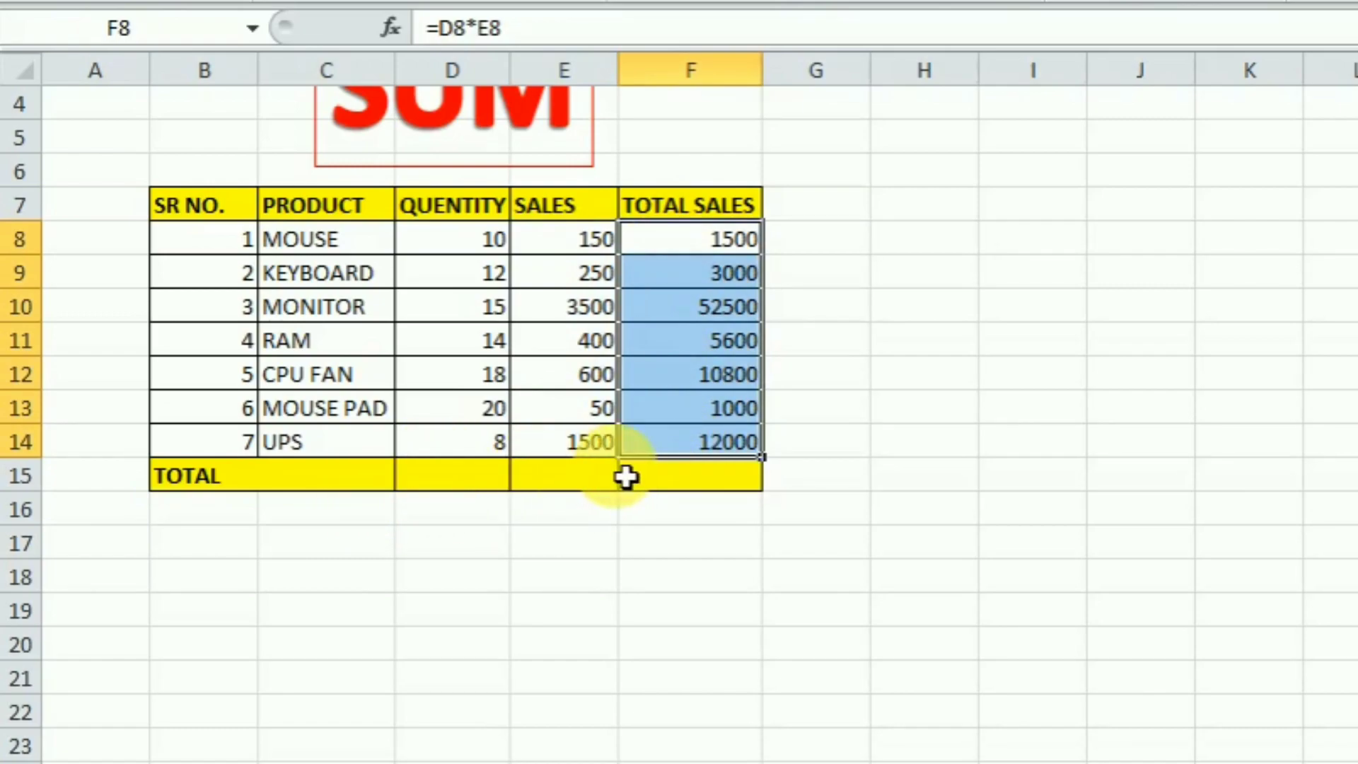
pyautogui.click(815, 647)
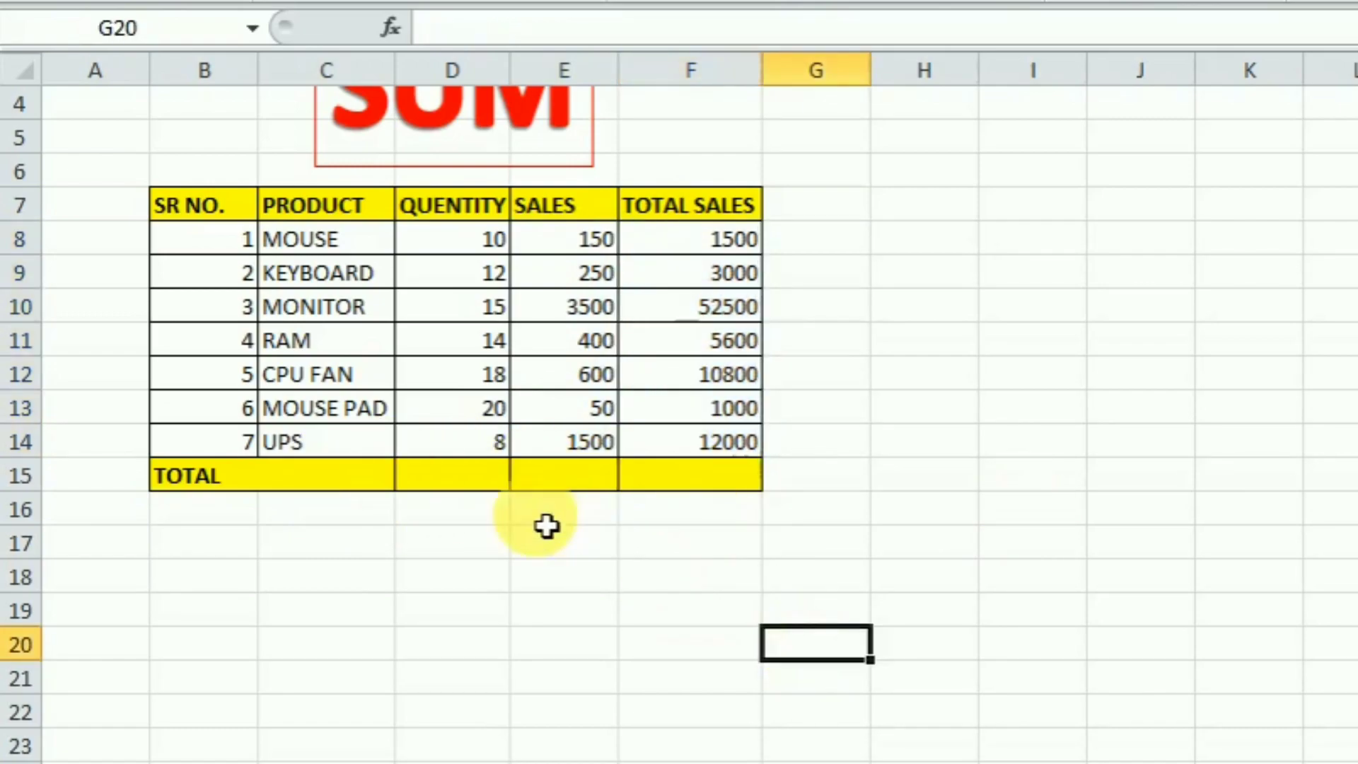
# - Enter =SUM(D8:D14) in D15 to total the QUENTITY column
pyautogui.click(471, 484)
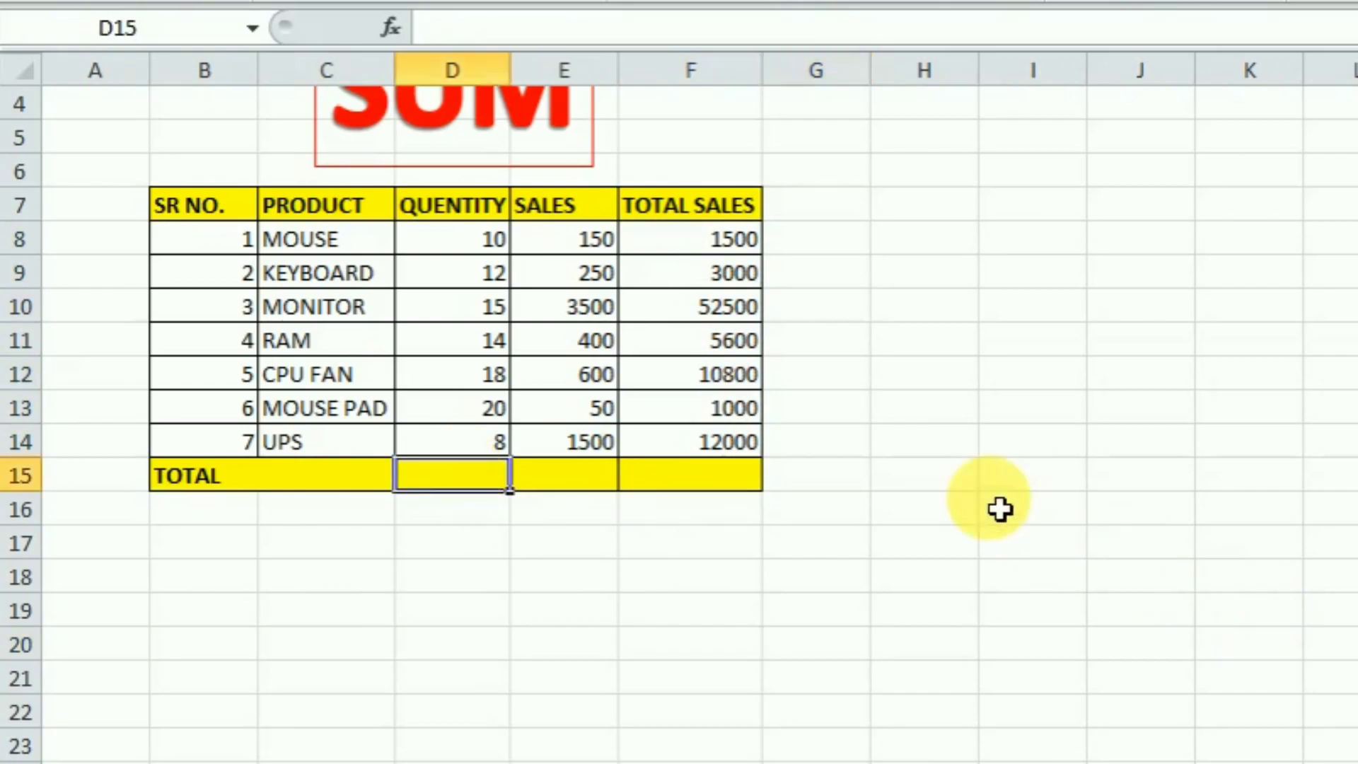
pyautogui.write('=')
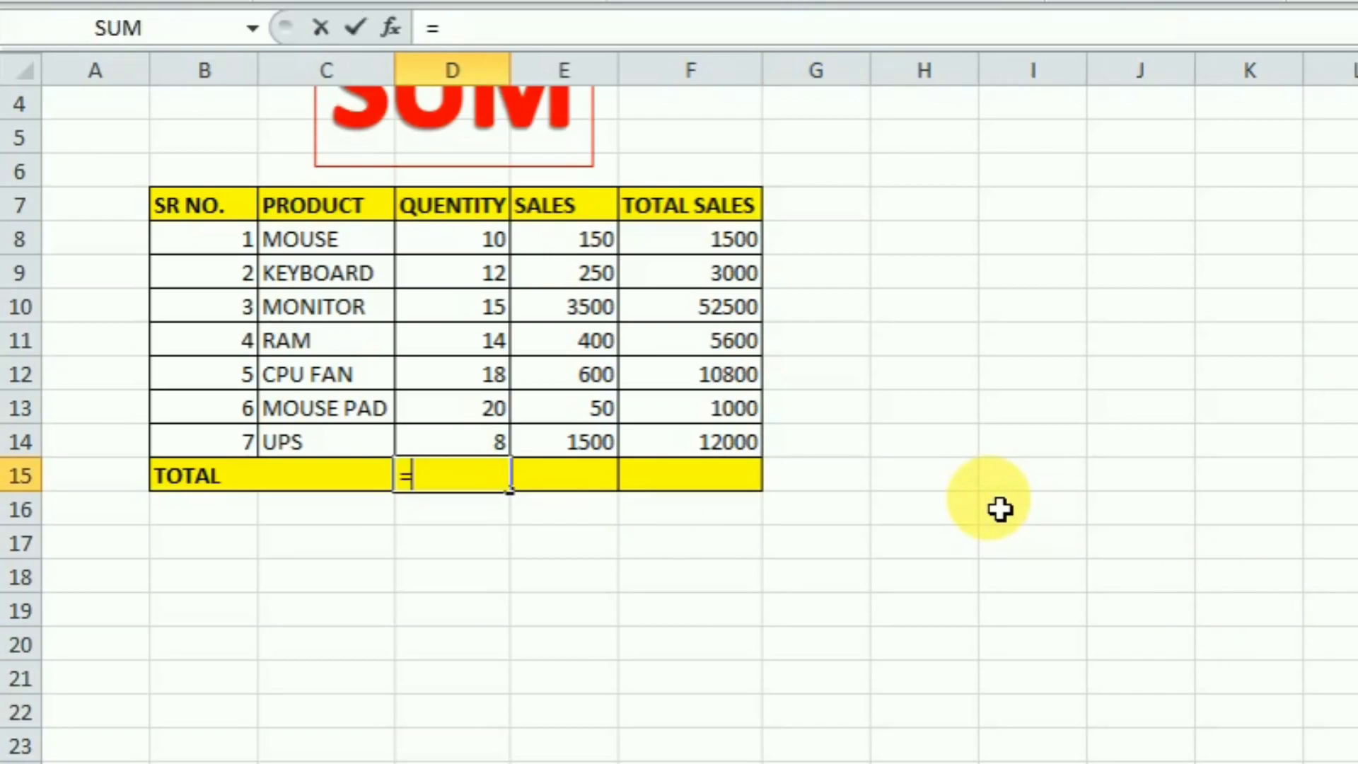
pyautogui.write('SUM')
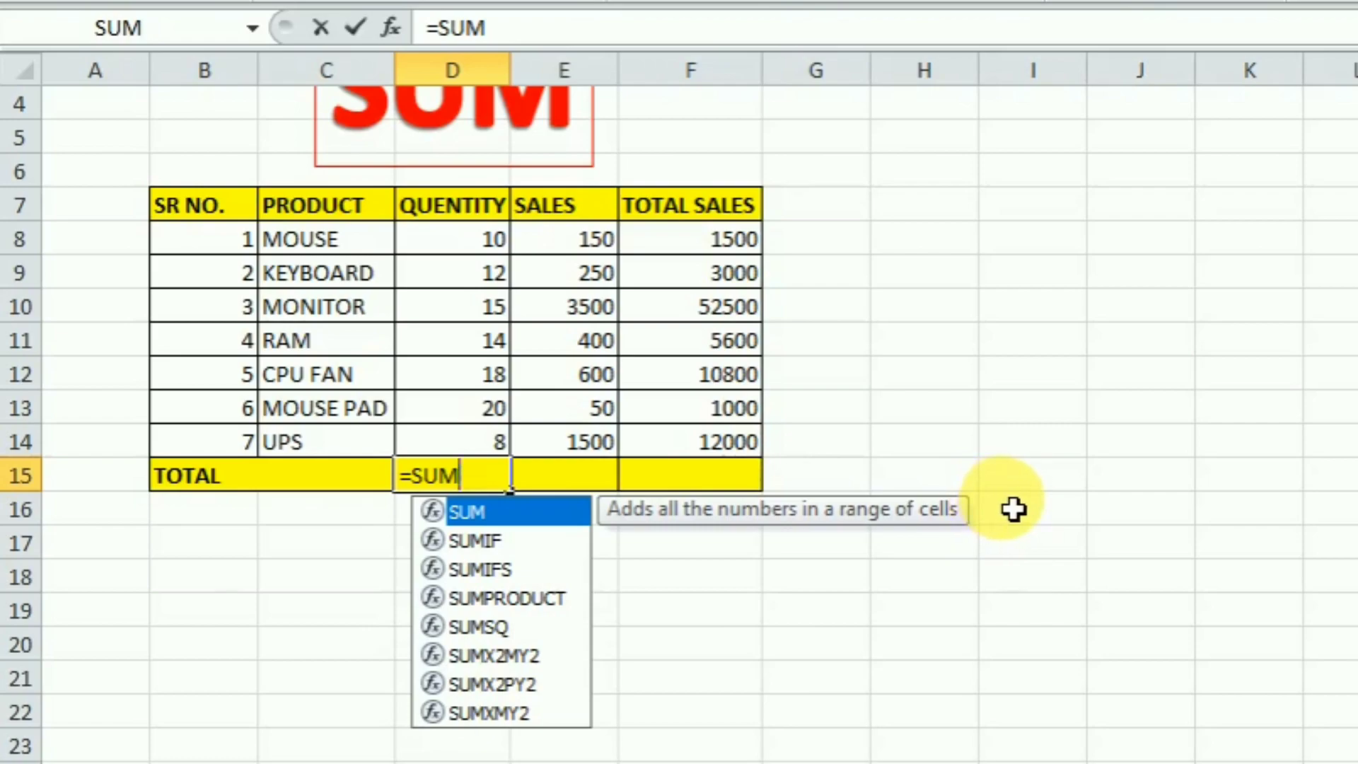
pyautogui.scroll(1, 1008, 510)
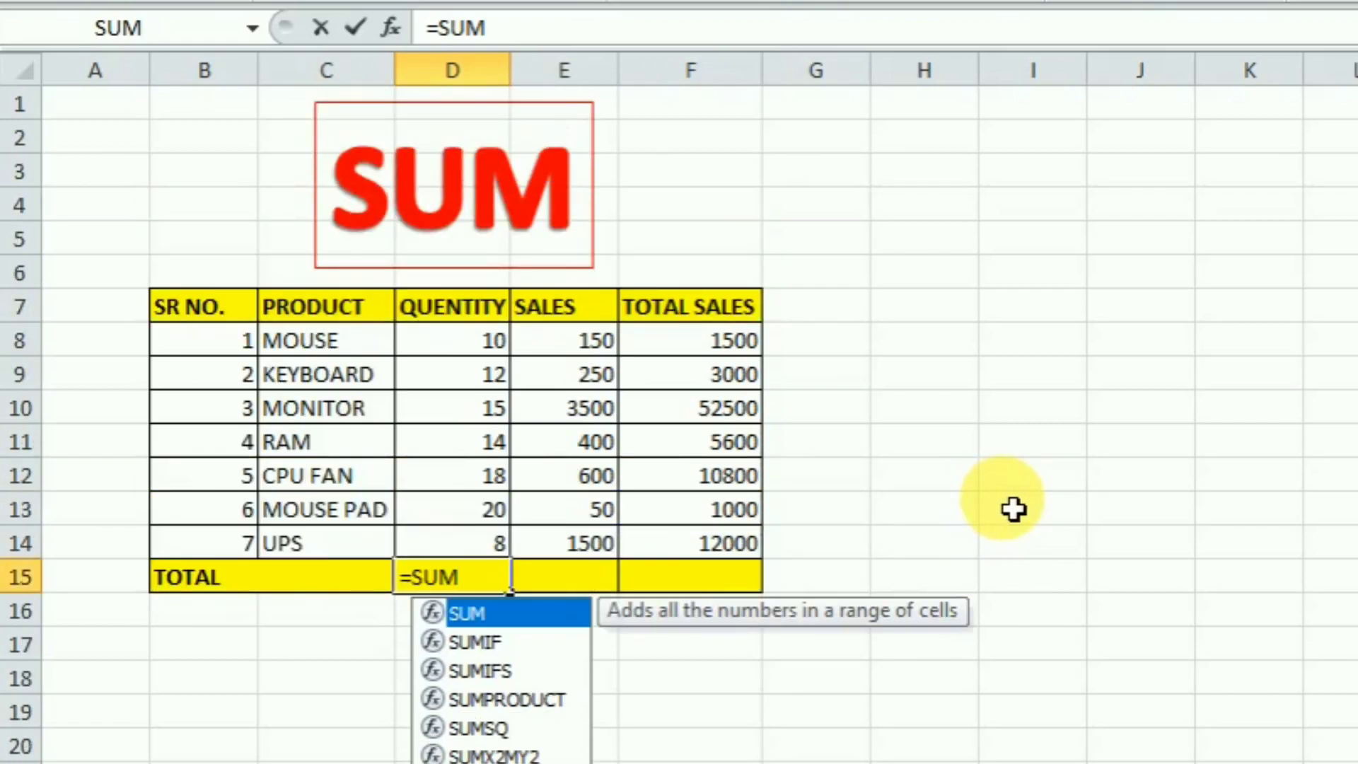
pyautogui.write('(')
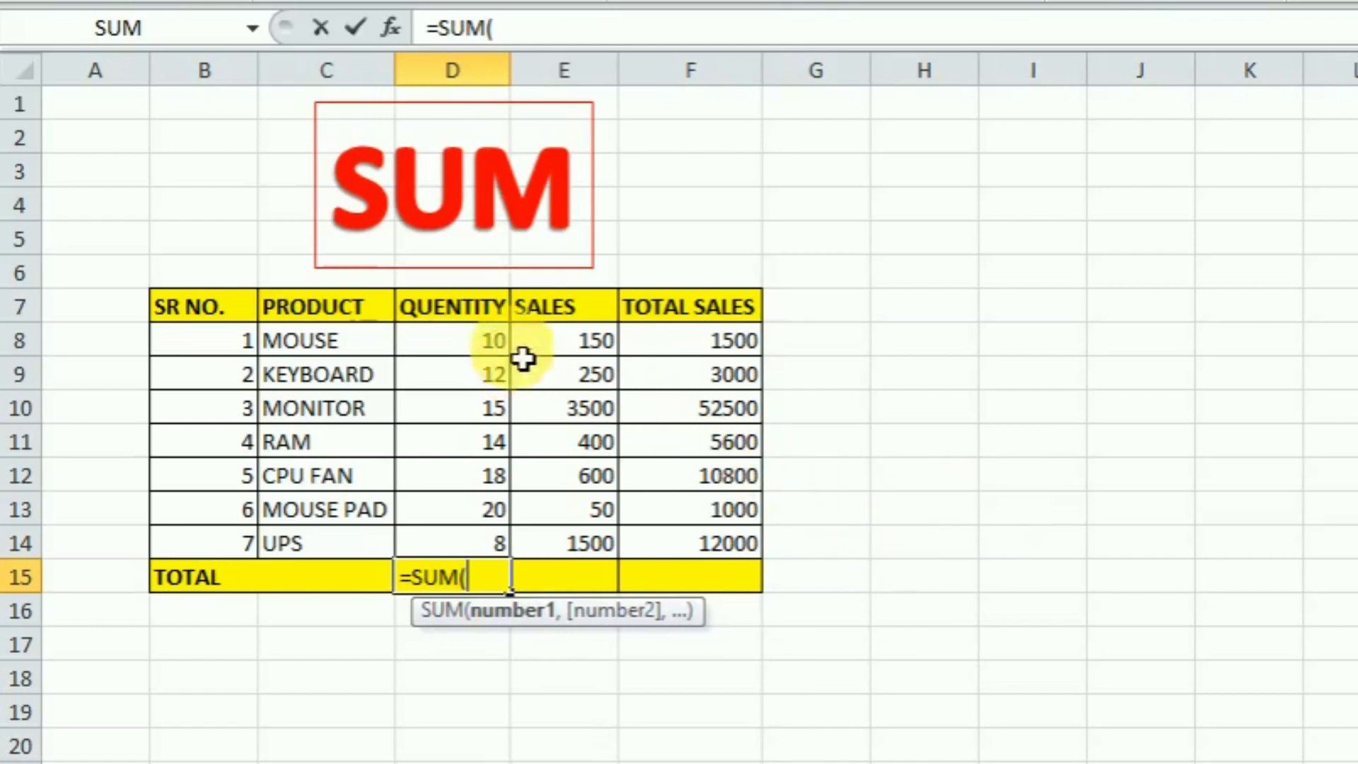
pyautogui.moveTo(488, 351); pyautogui.dragTo(479, 545)
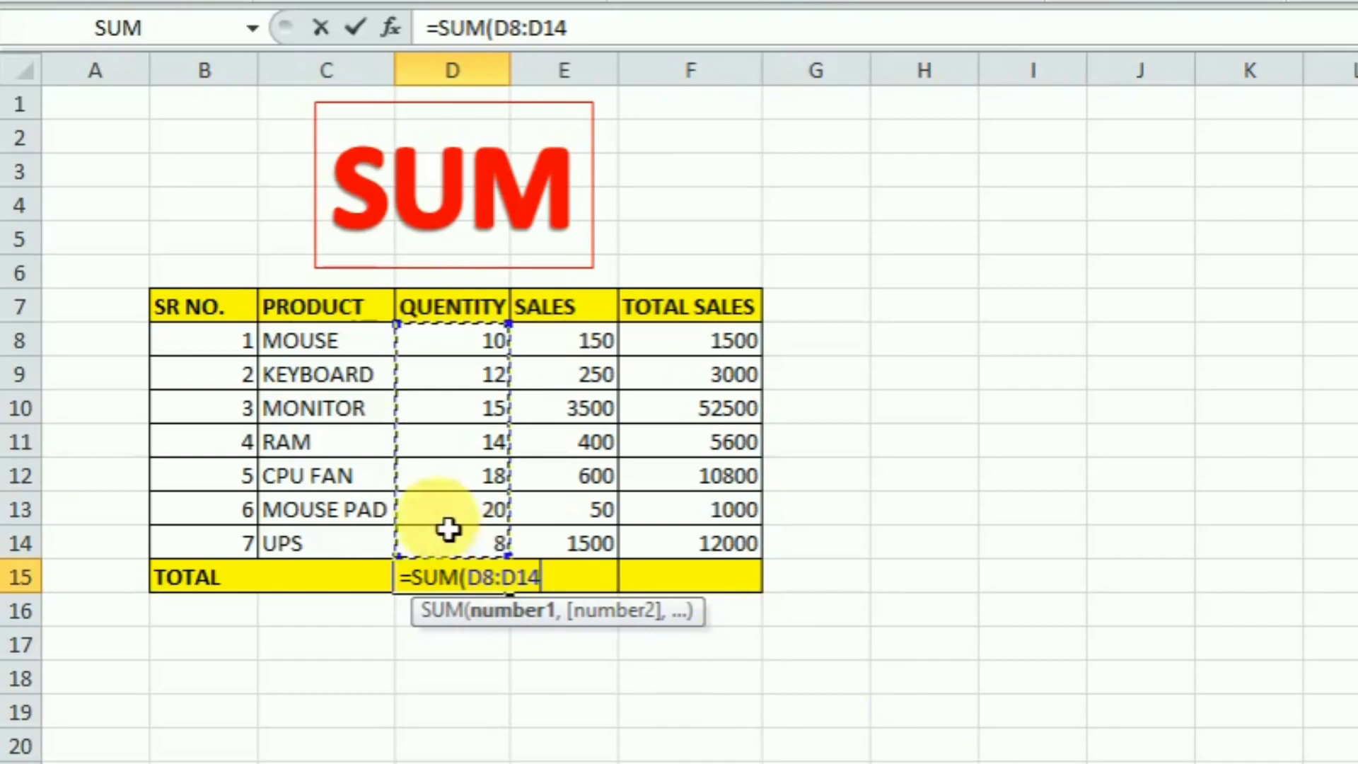
pyautogui.click(504, 610)
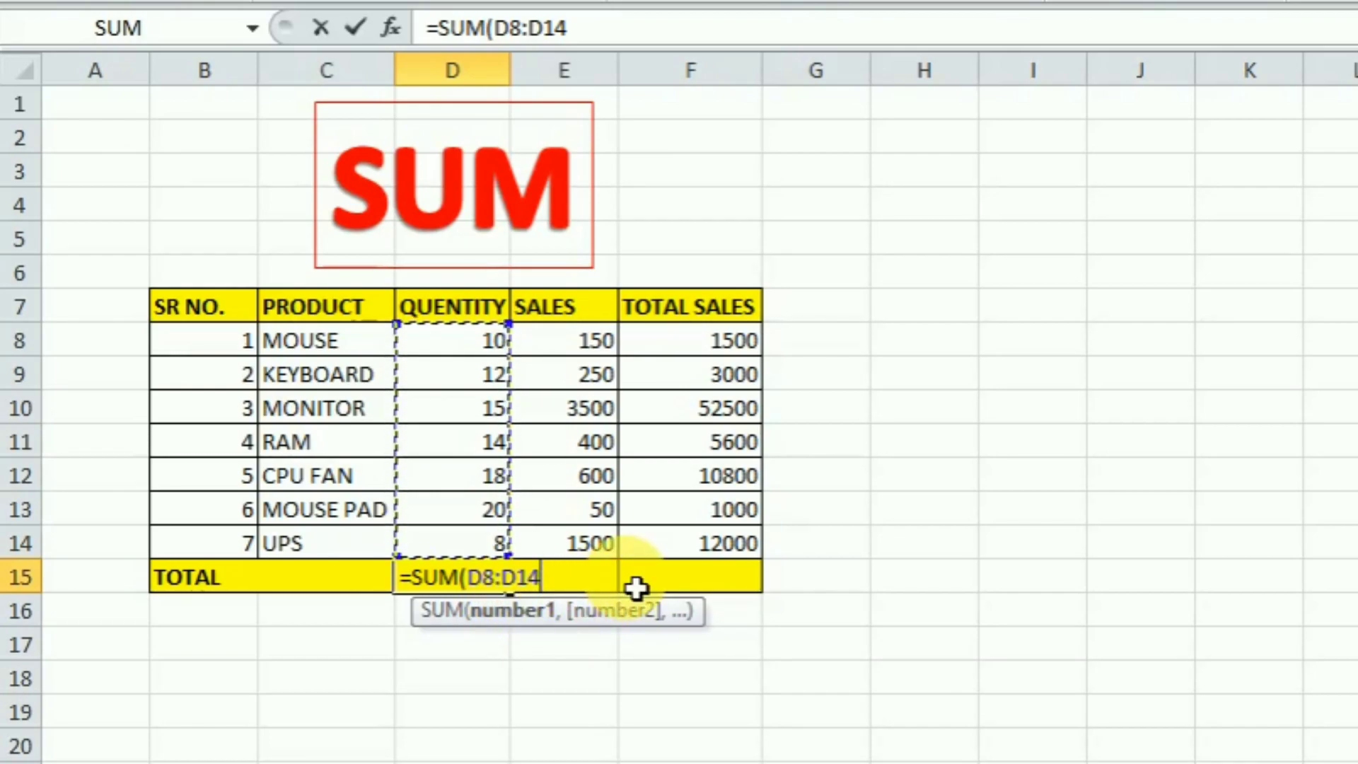
pyautogui.write(')')
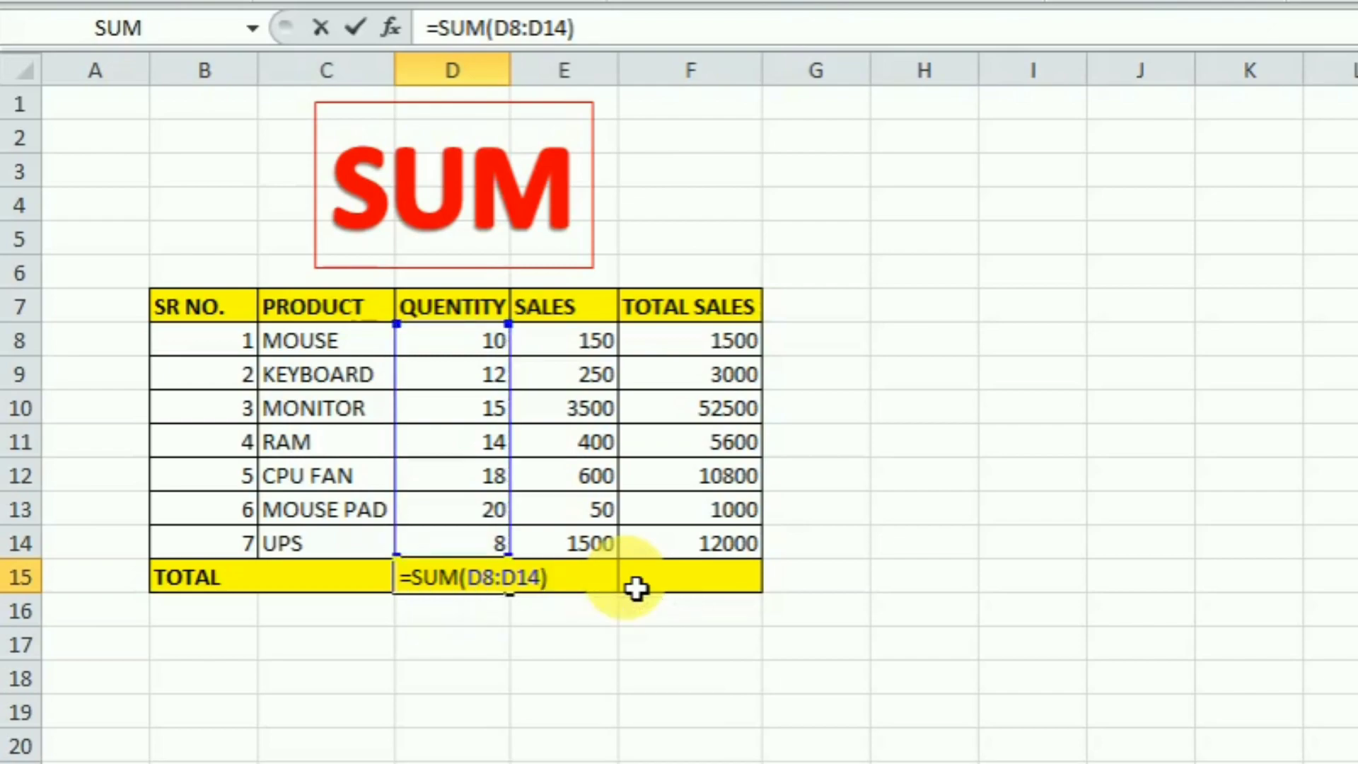
pyautogui.press('Return')
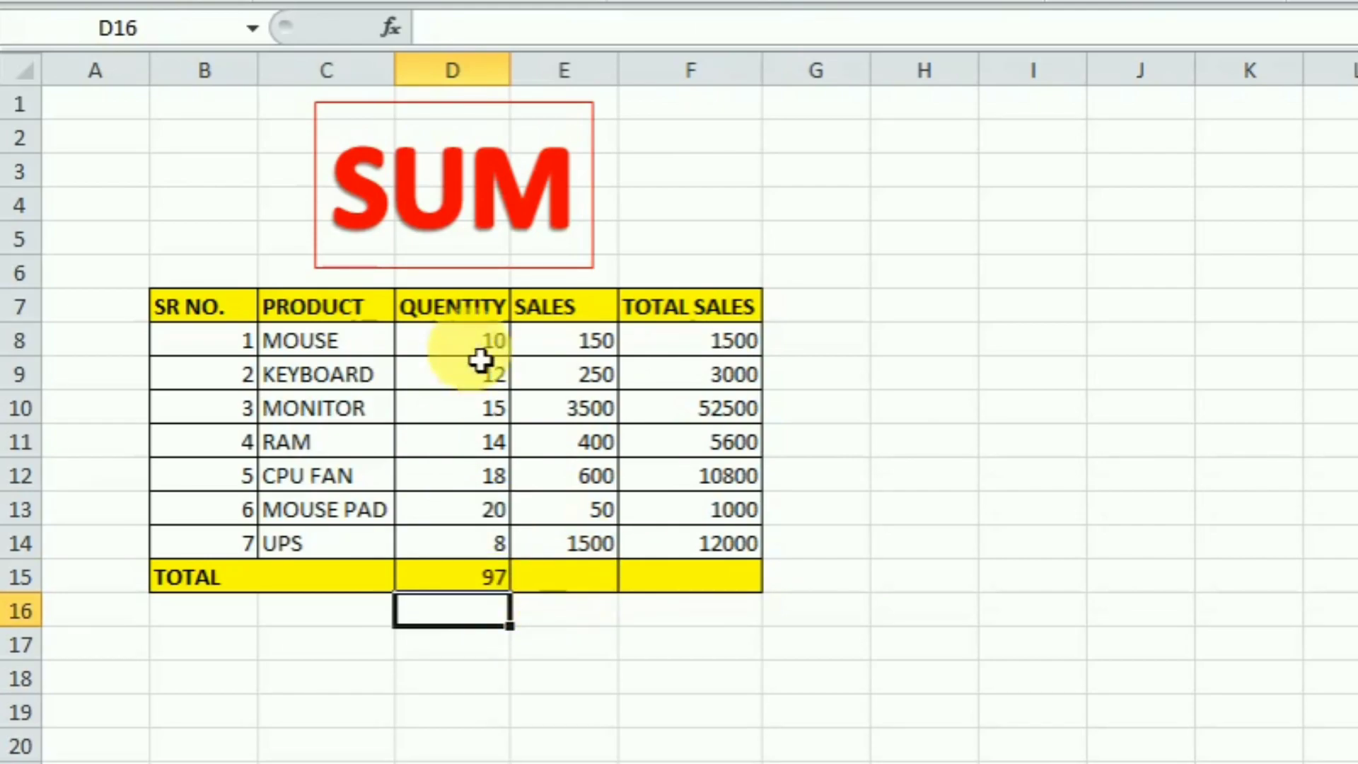
# - Enter =SUM(E8:E14) in E15 to total the SALES column
pyautogui.click(584, 592)
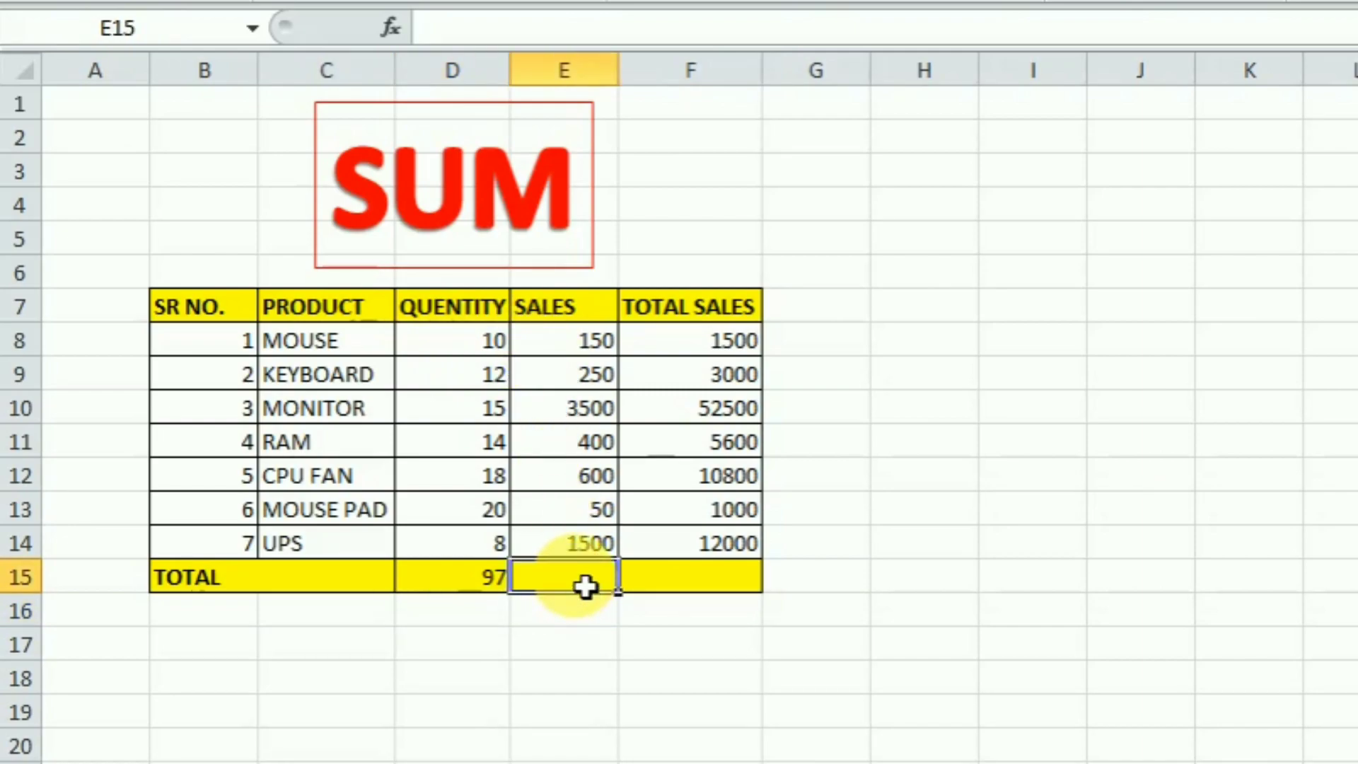
pyautogui.write('=')
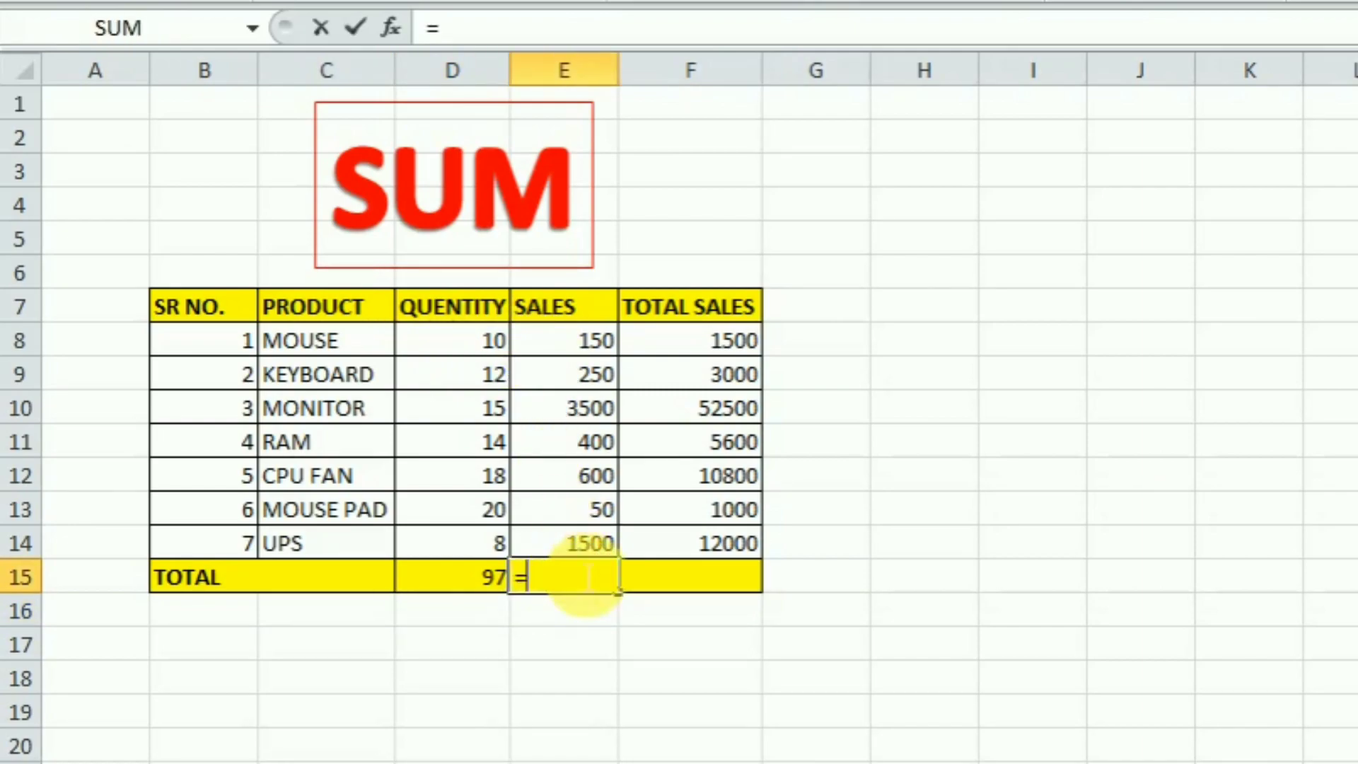
pyautogui.write('SUM')
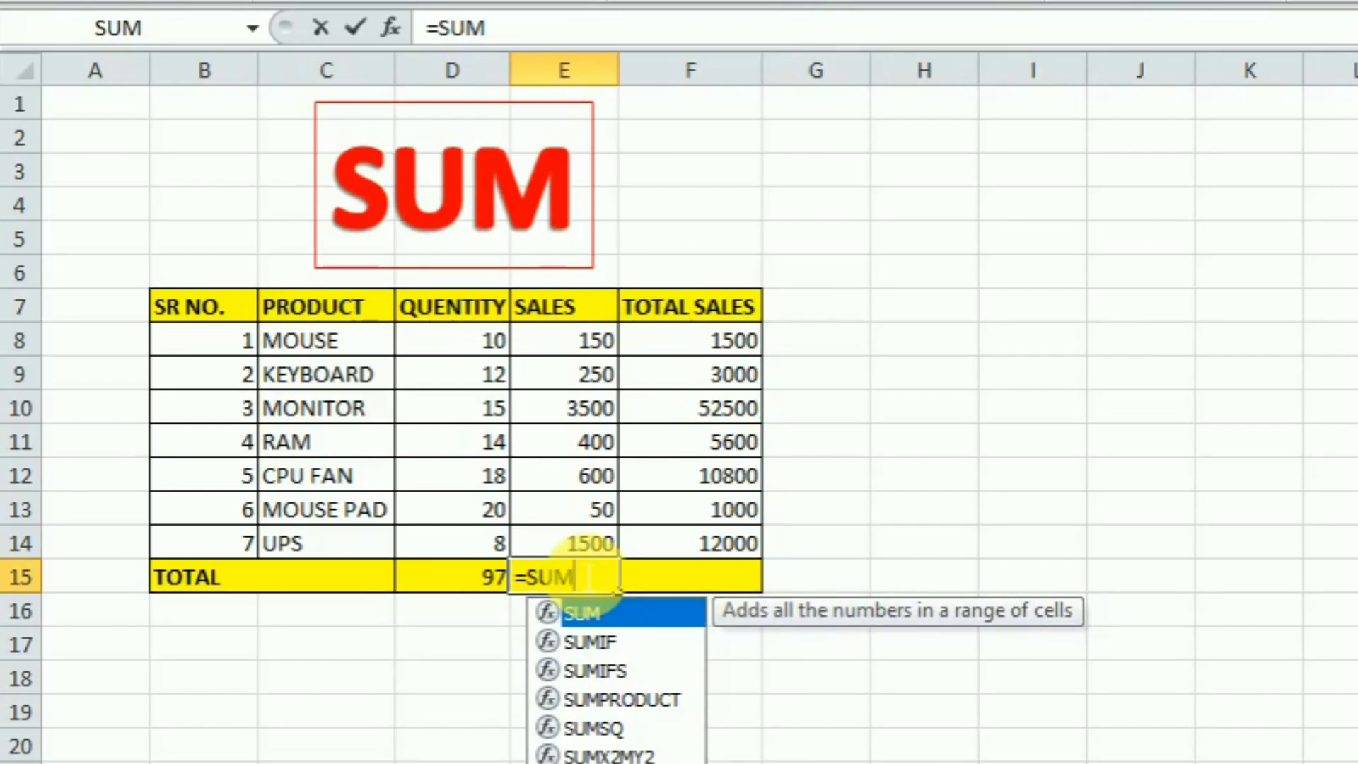
pyautogui.write('(')
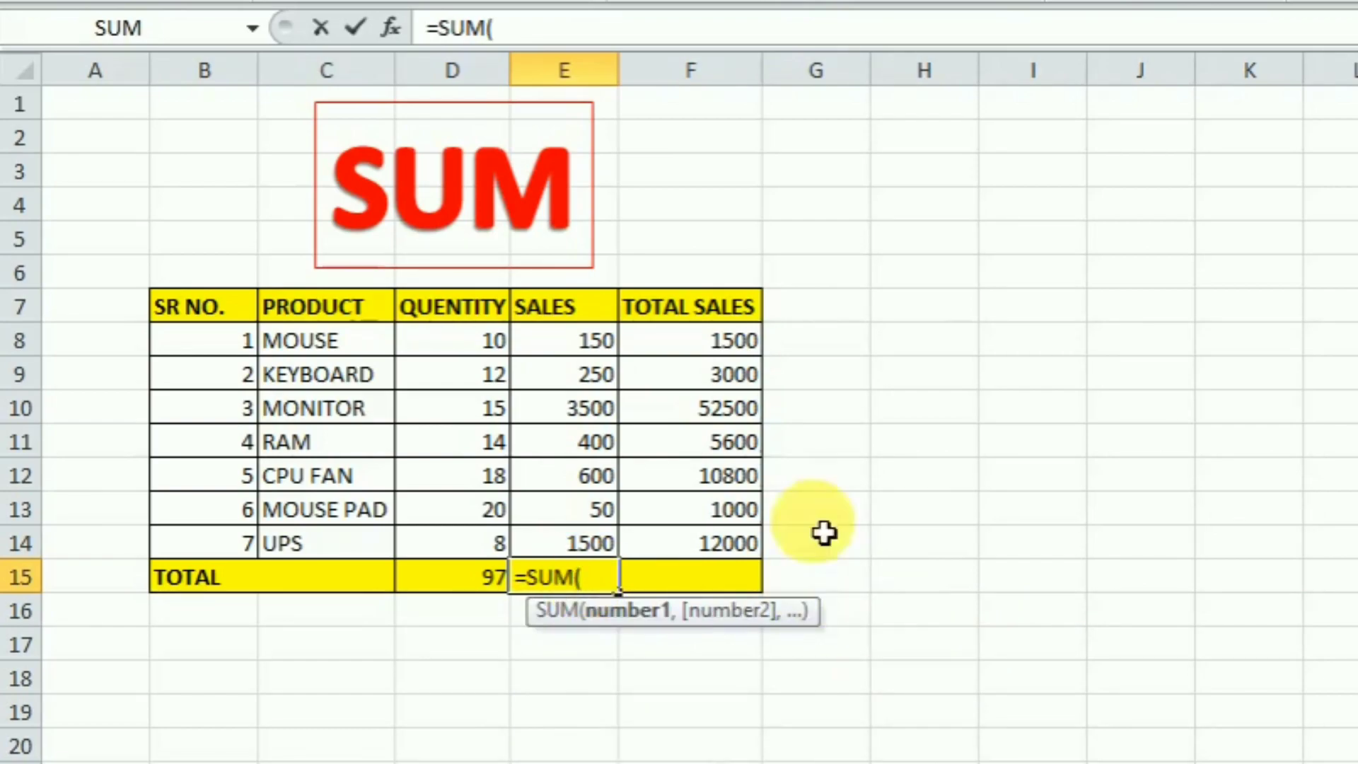
pyautogui.moveTo(593, 338); pyautogui.dragTo(585, 549)
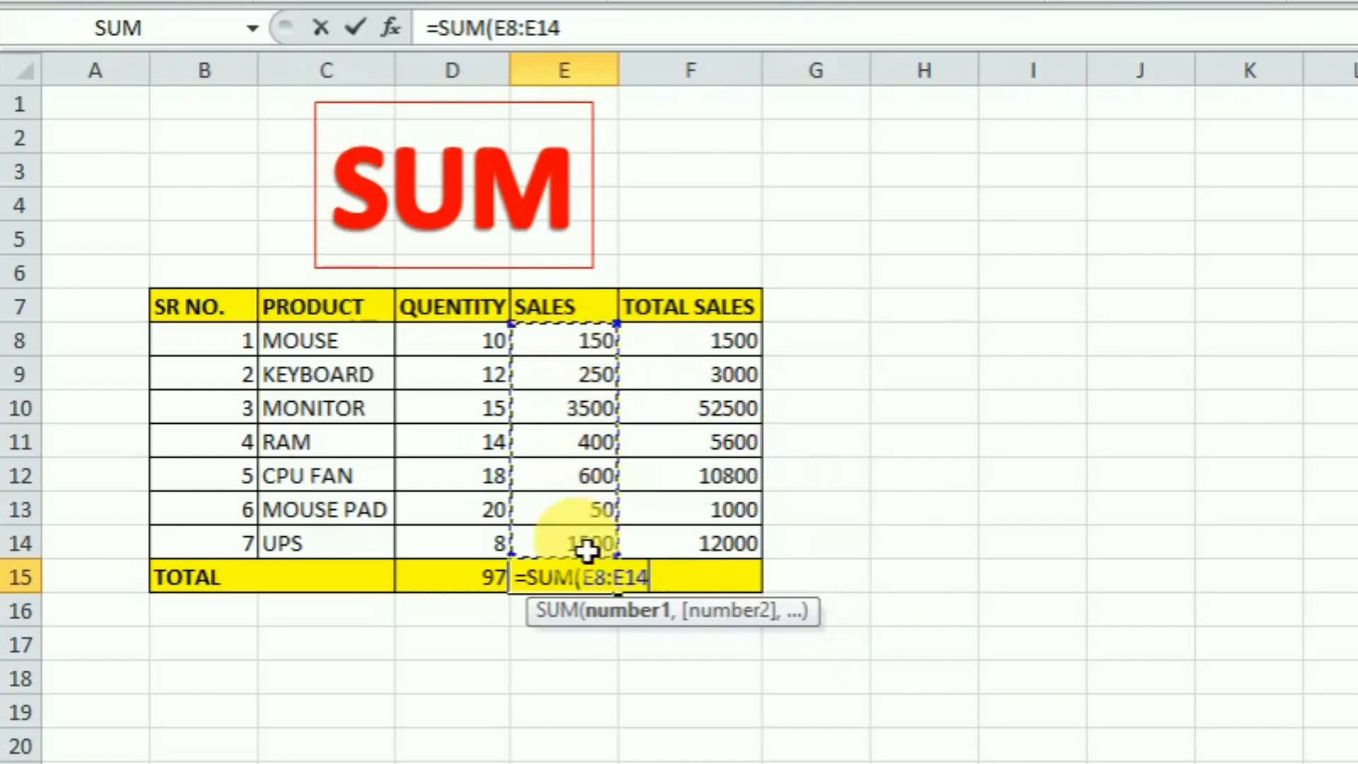
pyautogui.write(')')
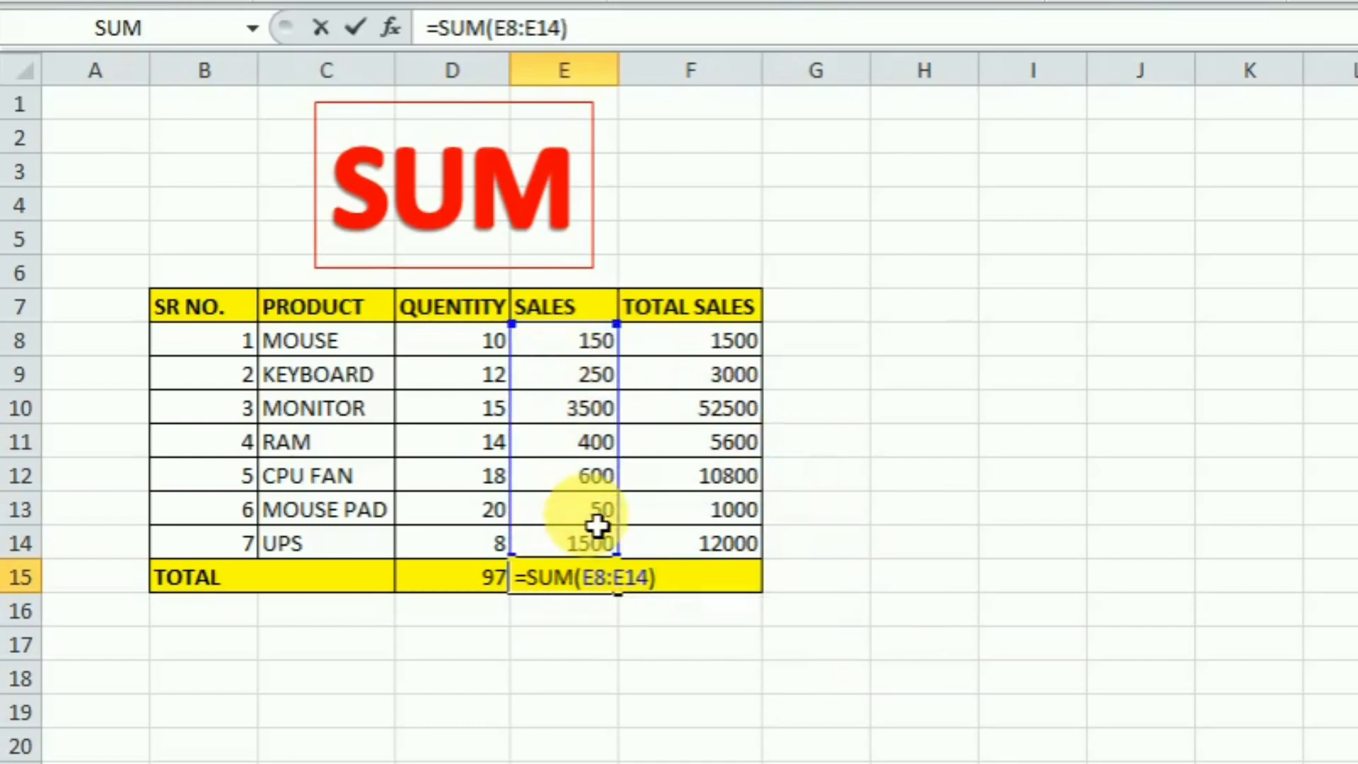
pyautogui.press('Return')
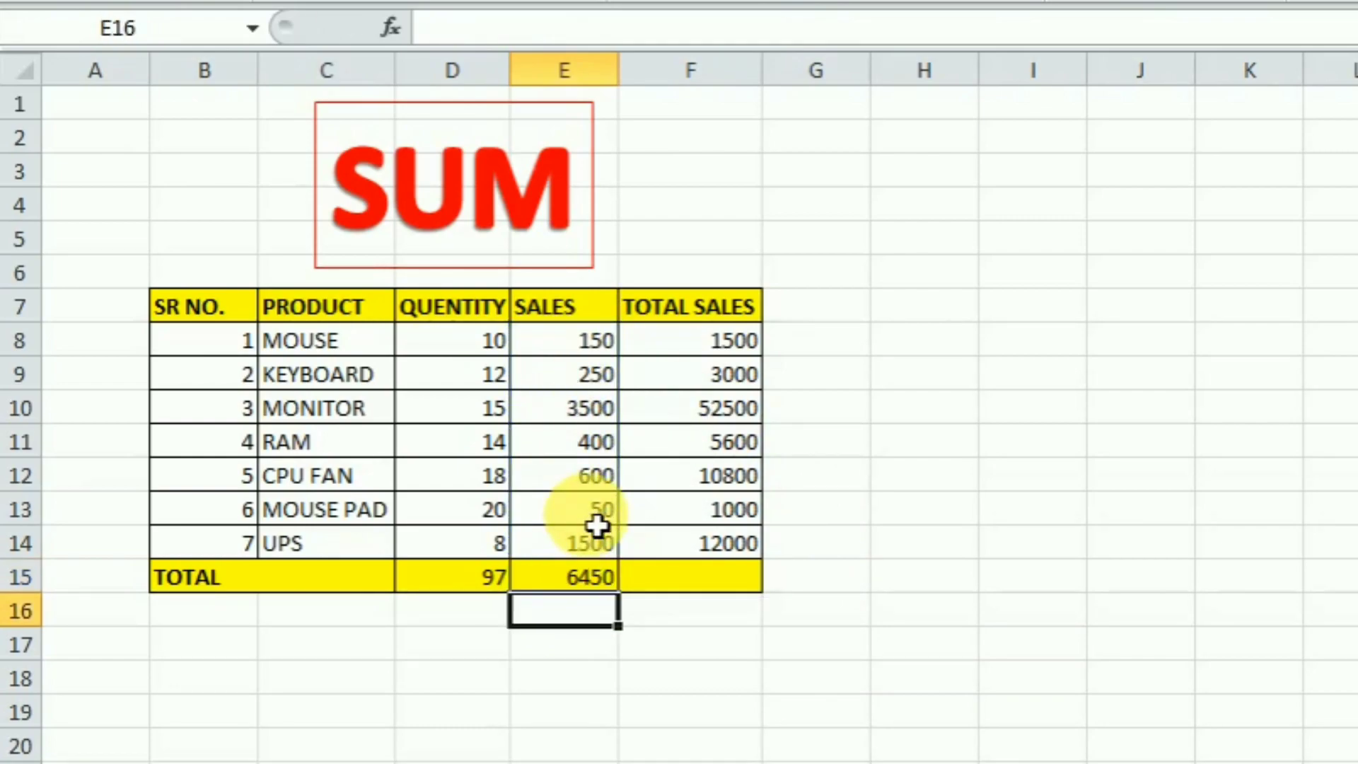
# - Enter =SUM(F8:F14) in F15 to total the TOTAL SALES column, and check the entered formula
pyautogui.click(736, 590)
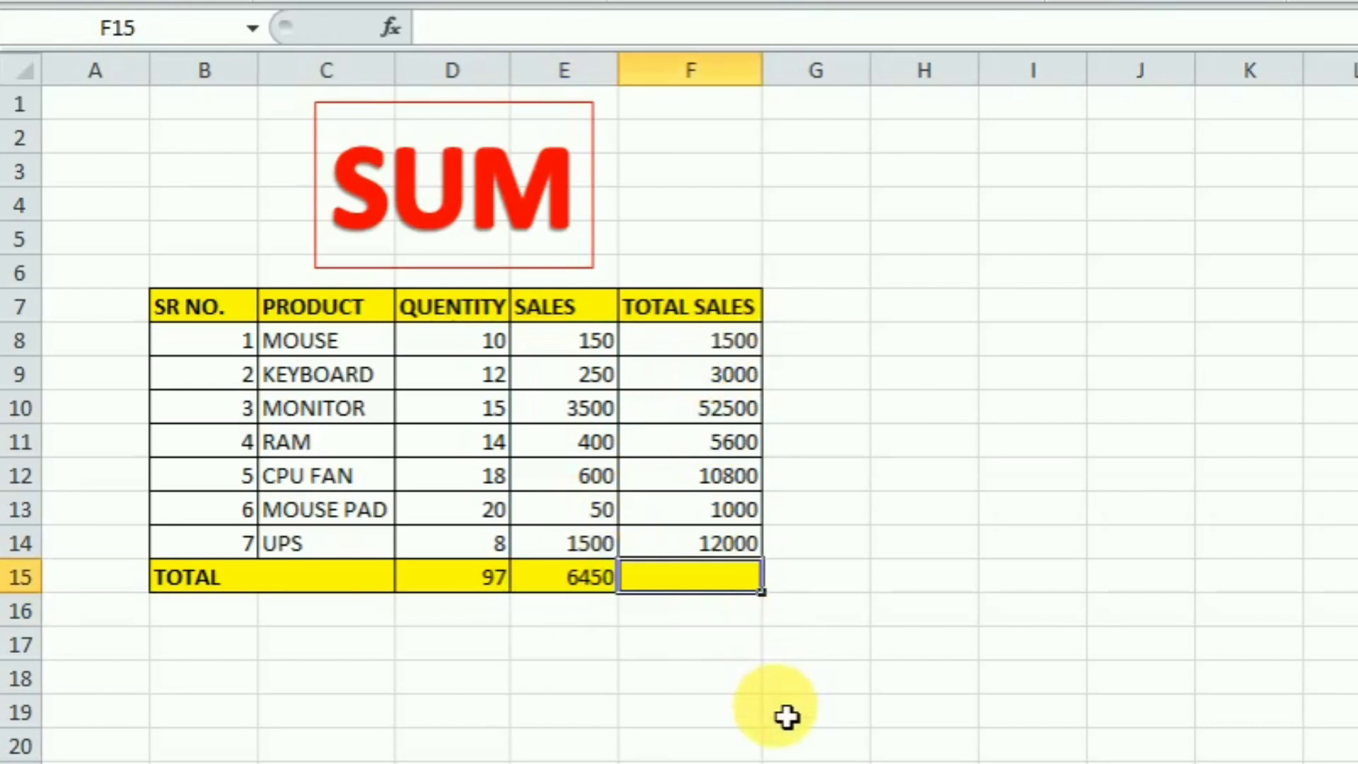
pyautogui.write('=')
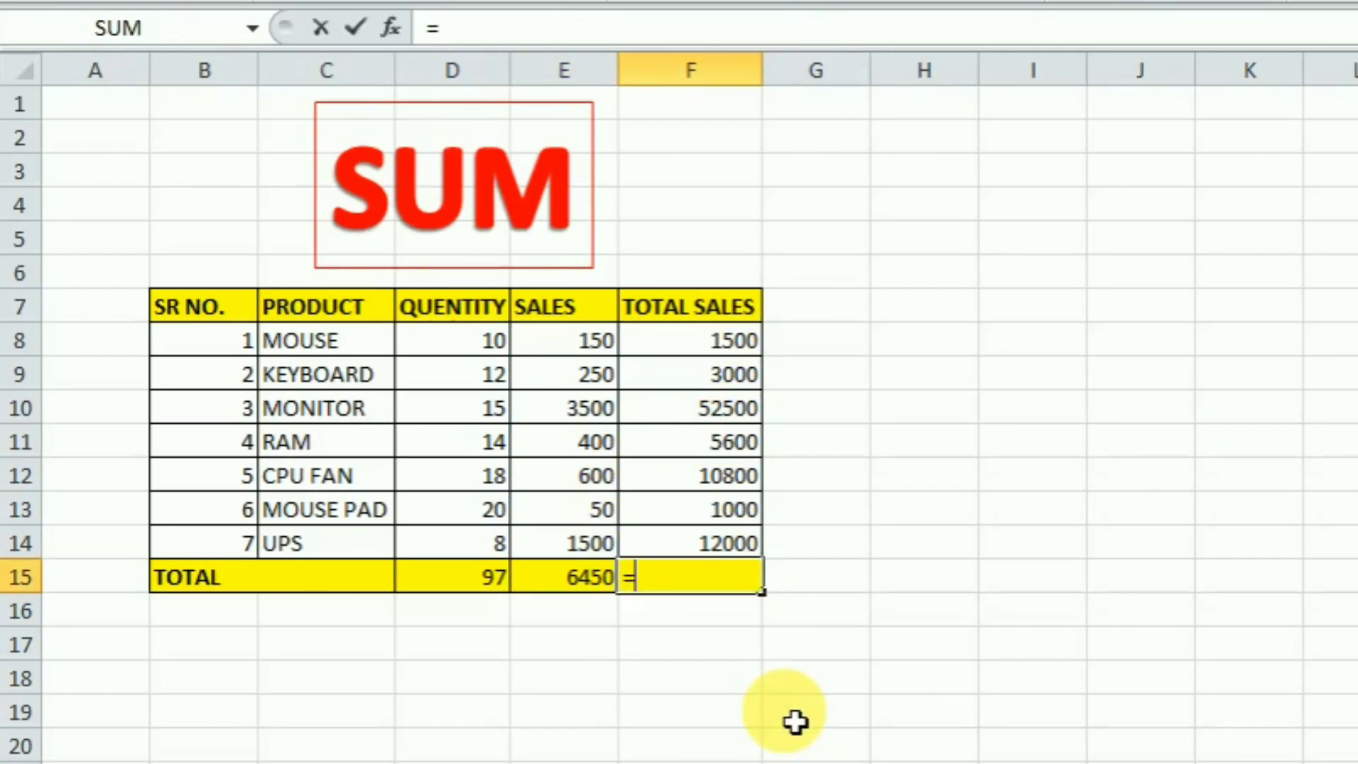
pyautogui.write('SUM')
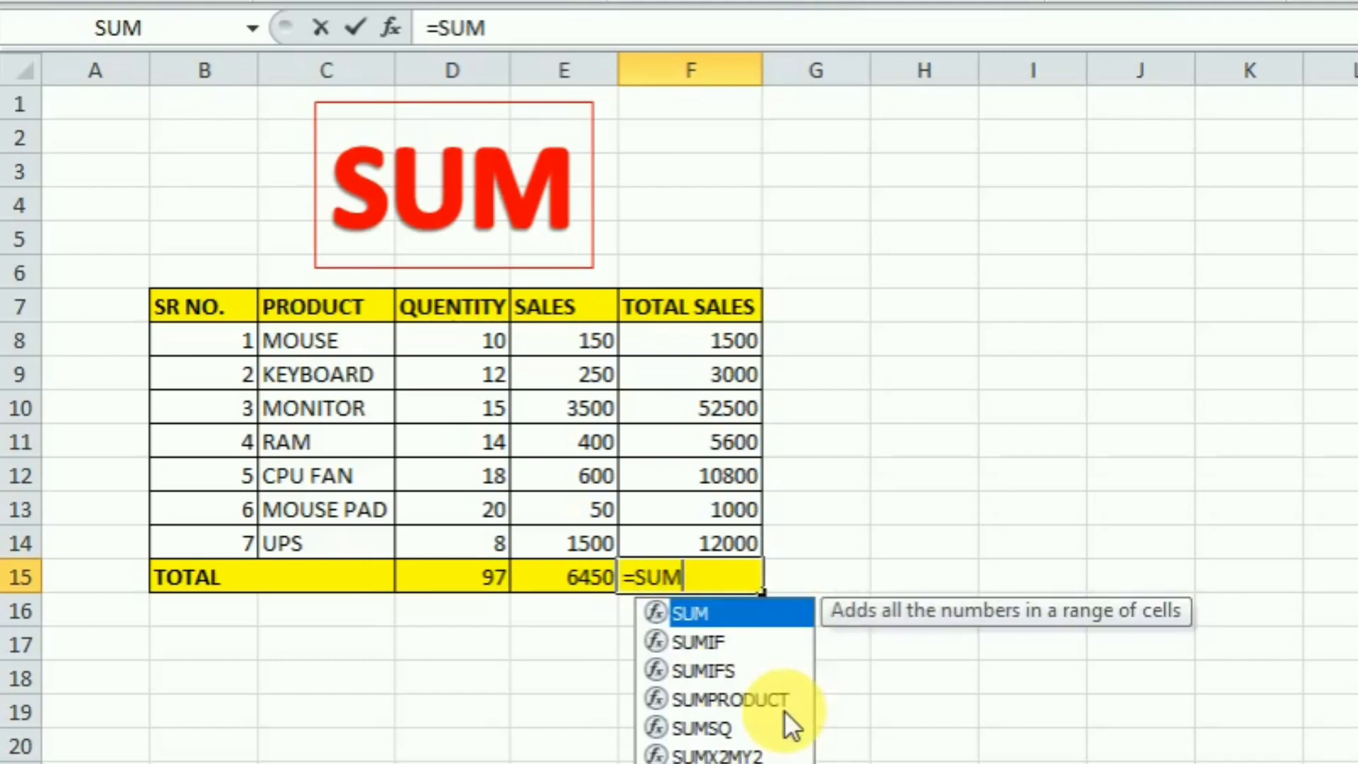
pyautogui.write('(')
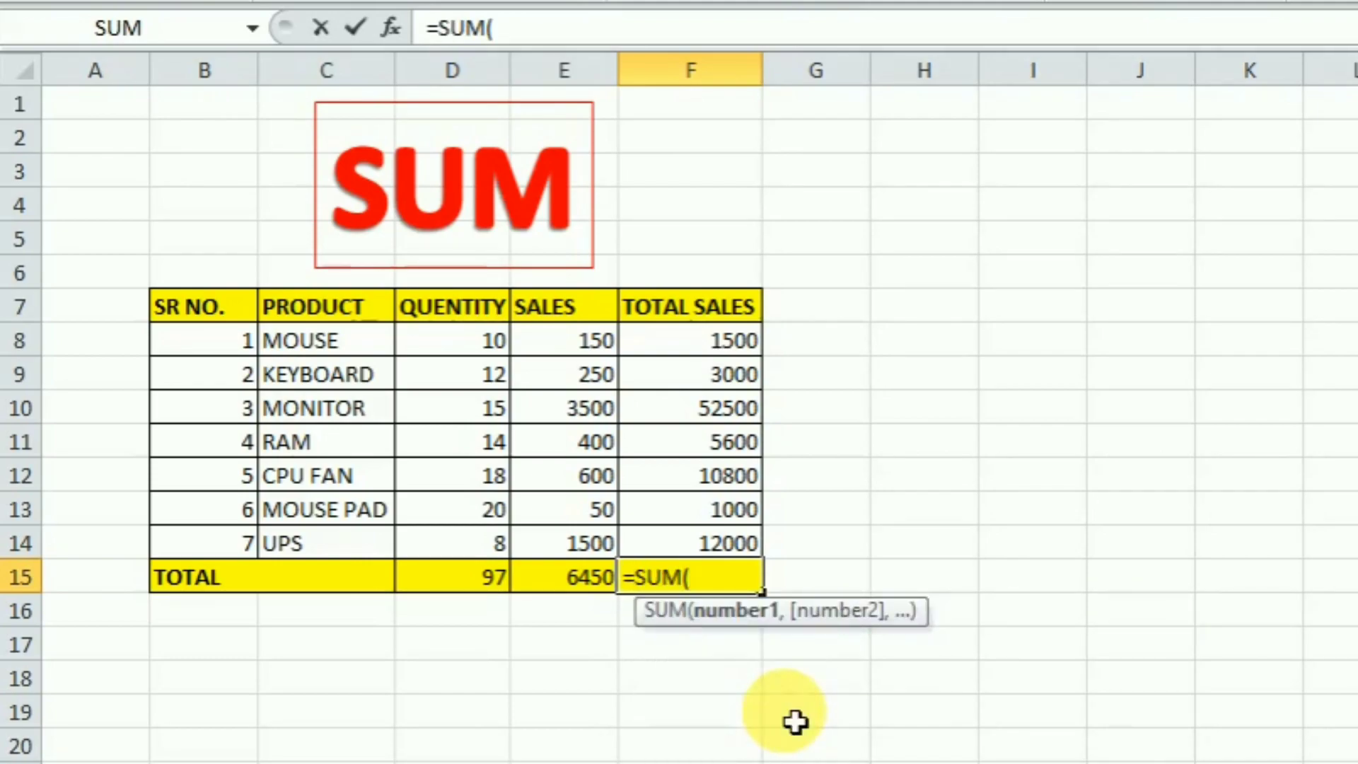
pyautogui.moveTo(734, 353); pyautogui.dragTo(729, 559)
pyautogui.write(')')
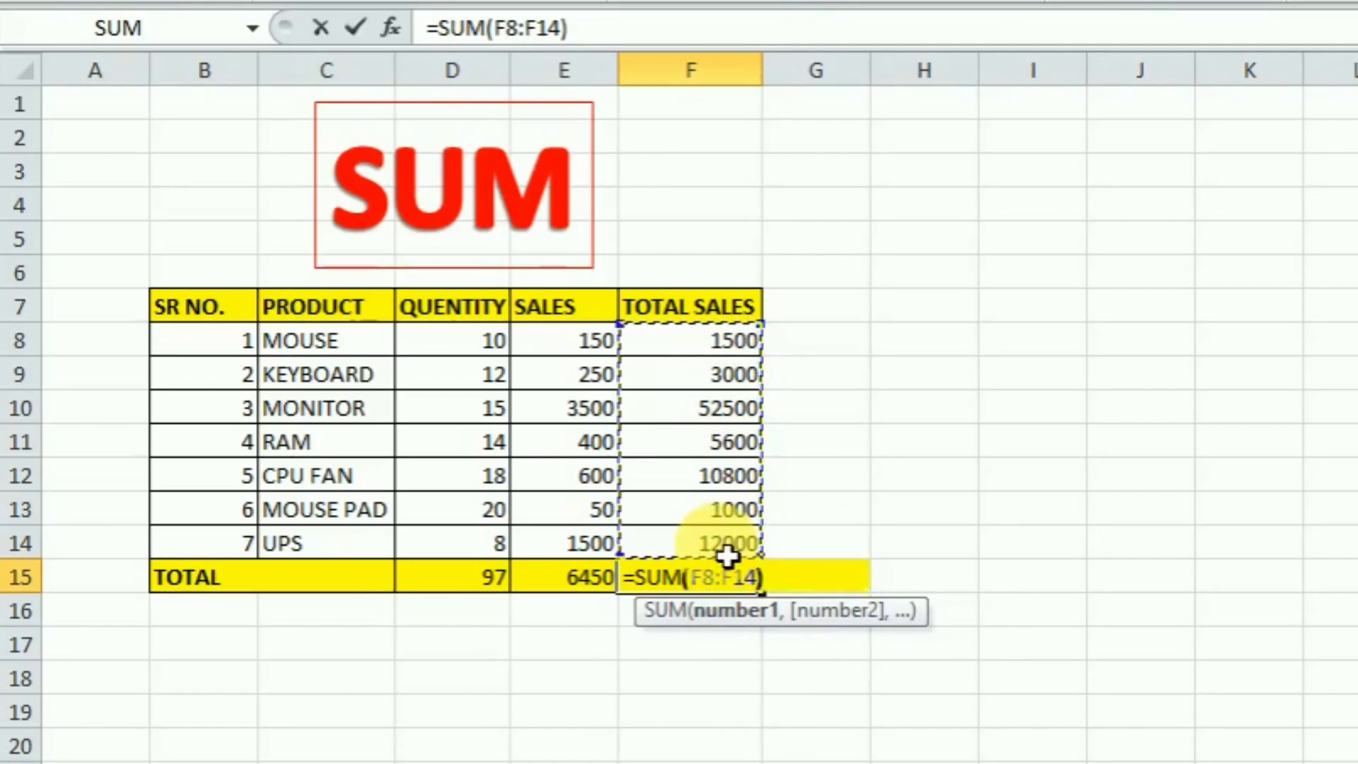
pyautogui.press('Return')
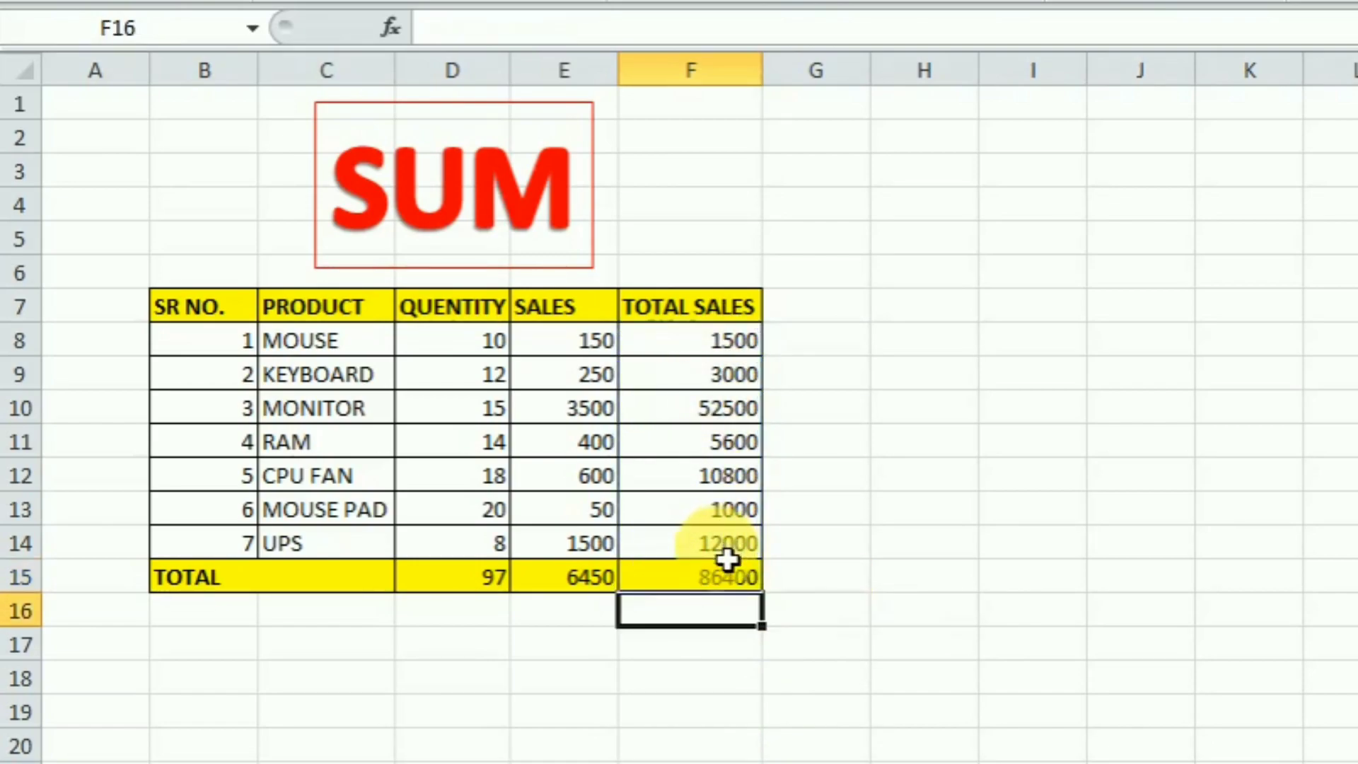
pyautogui.click(718, 579)
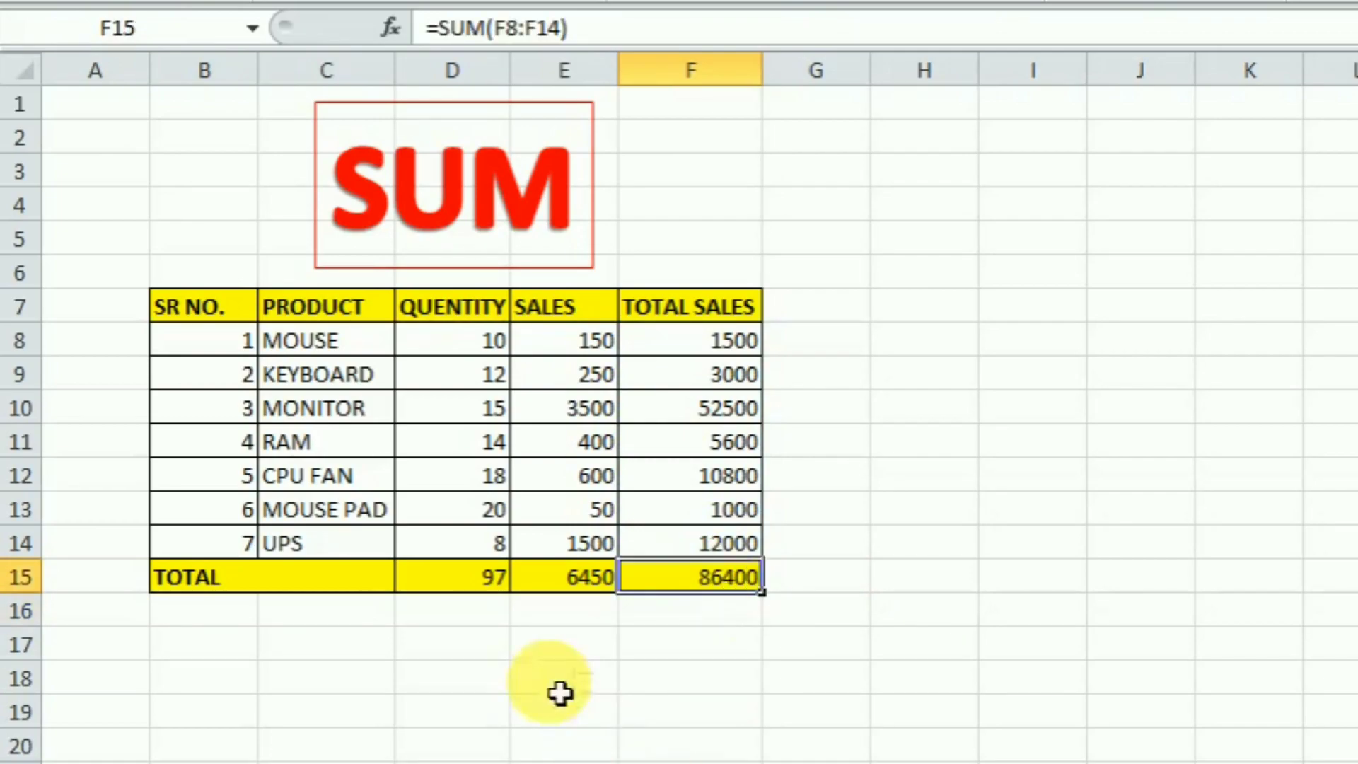
# - Clear the three SUM formulas from D15:F15 in the TOTAL row
pyautogui.moveTo(478, 586); pyautogui.dragTo(688, 593)
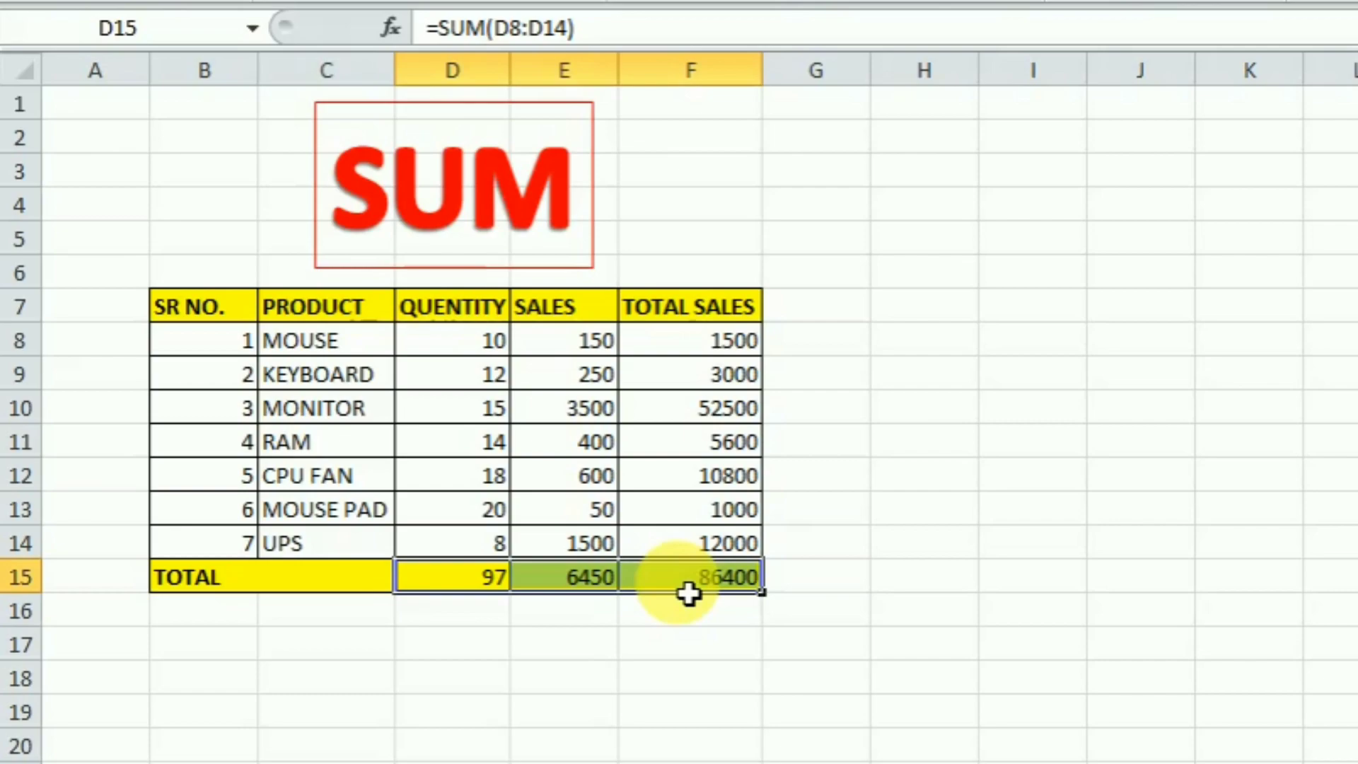
pyautogui.press('Delete')
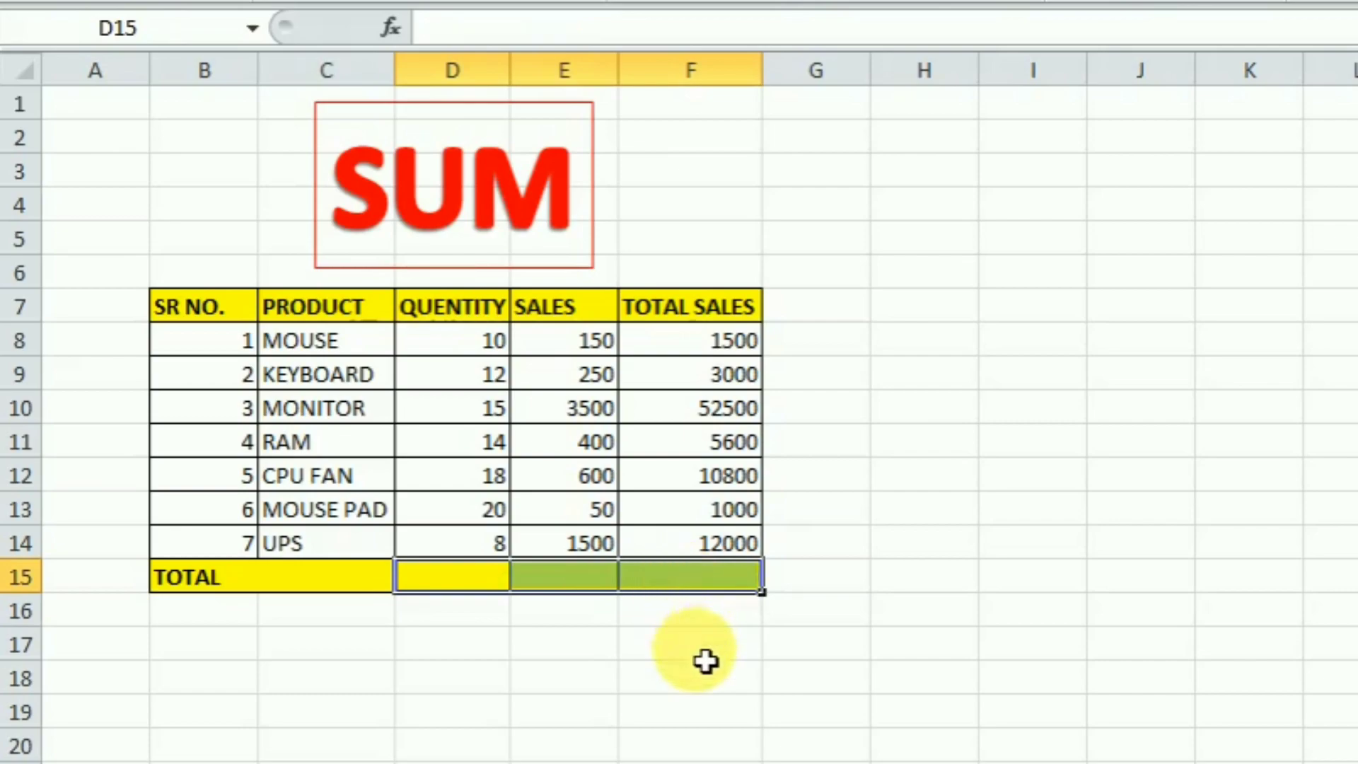
pyautogui.click(652, 658)
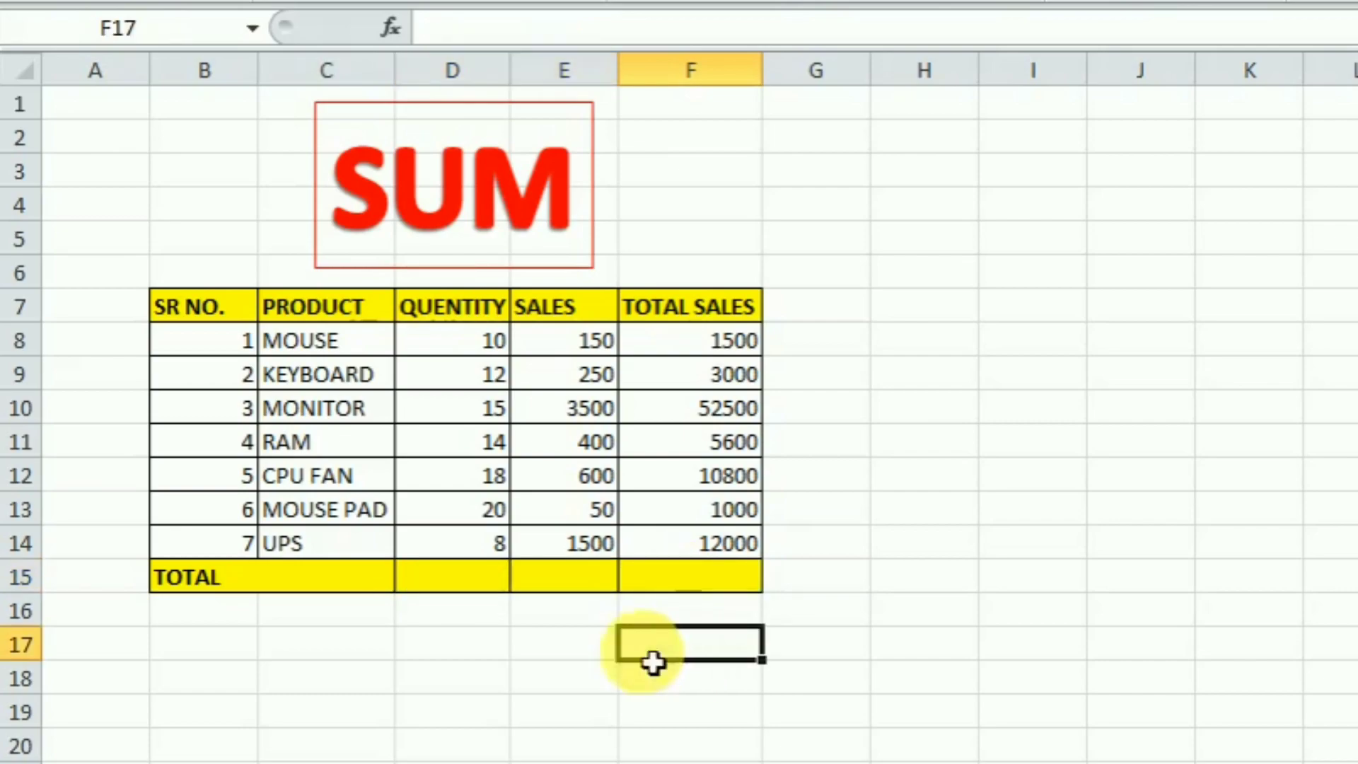
# - Total the QUENTITY column in D15 with AutoSum over D8:D14
pyautogui.click(486, 591)
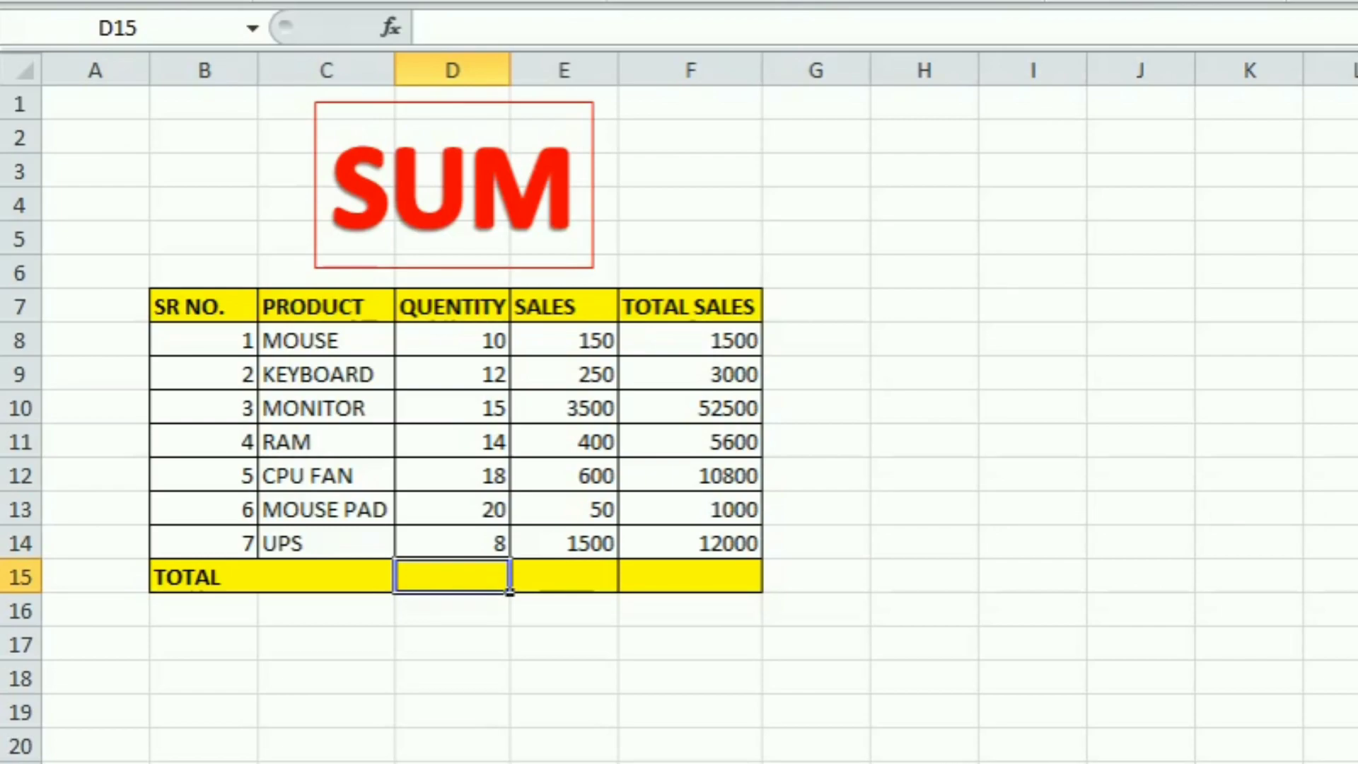
pyautogui.hotkey('alt', '=')
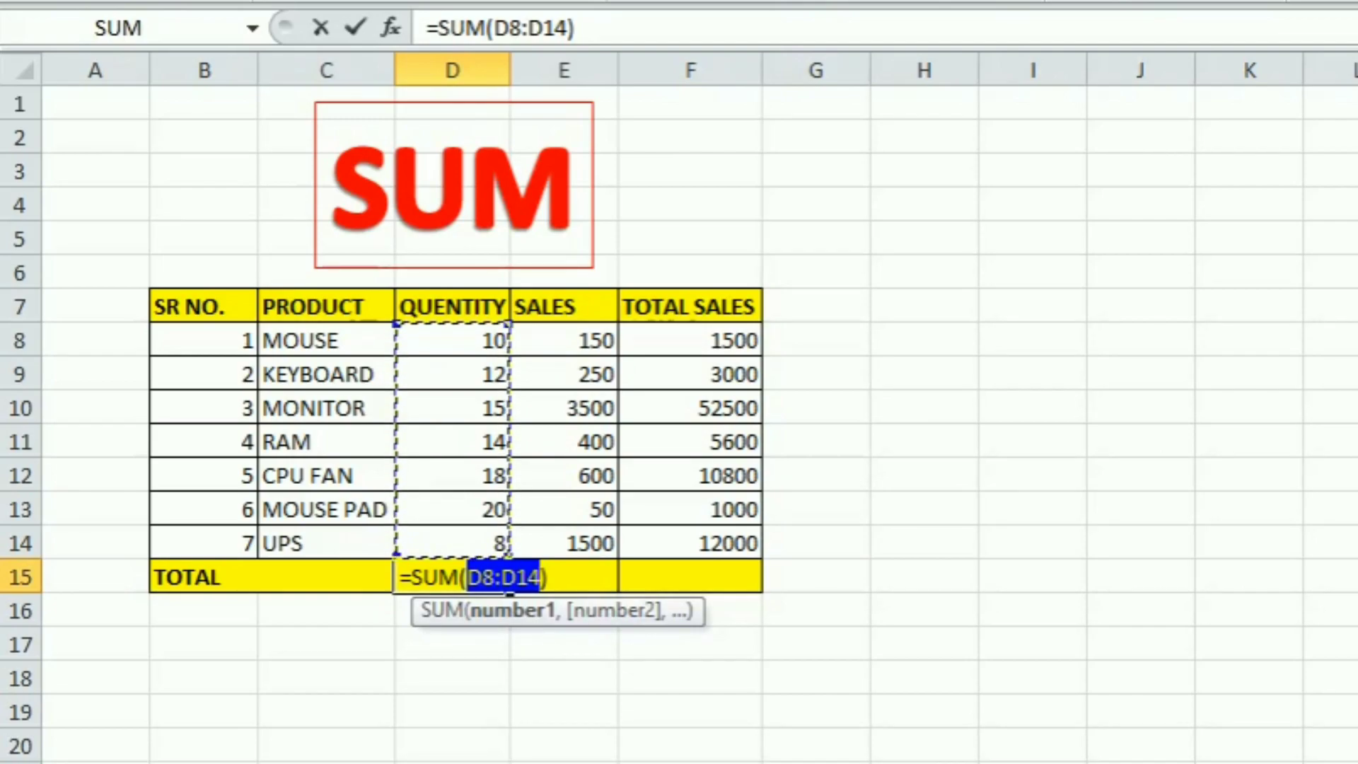
pyautogui.press('Return')
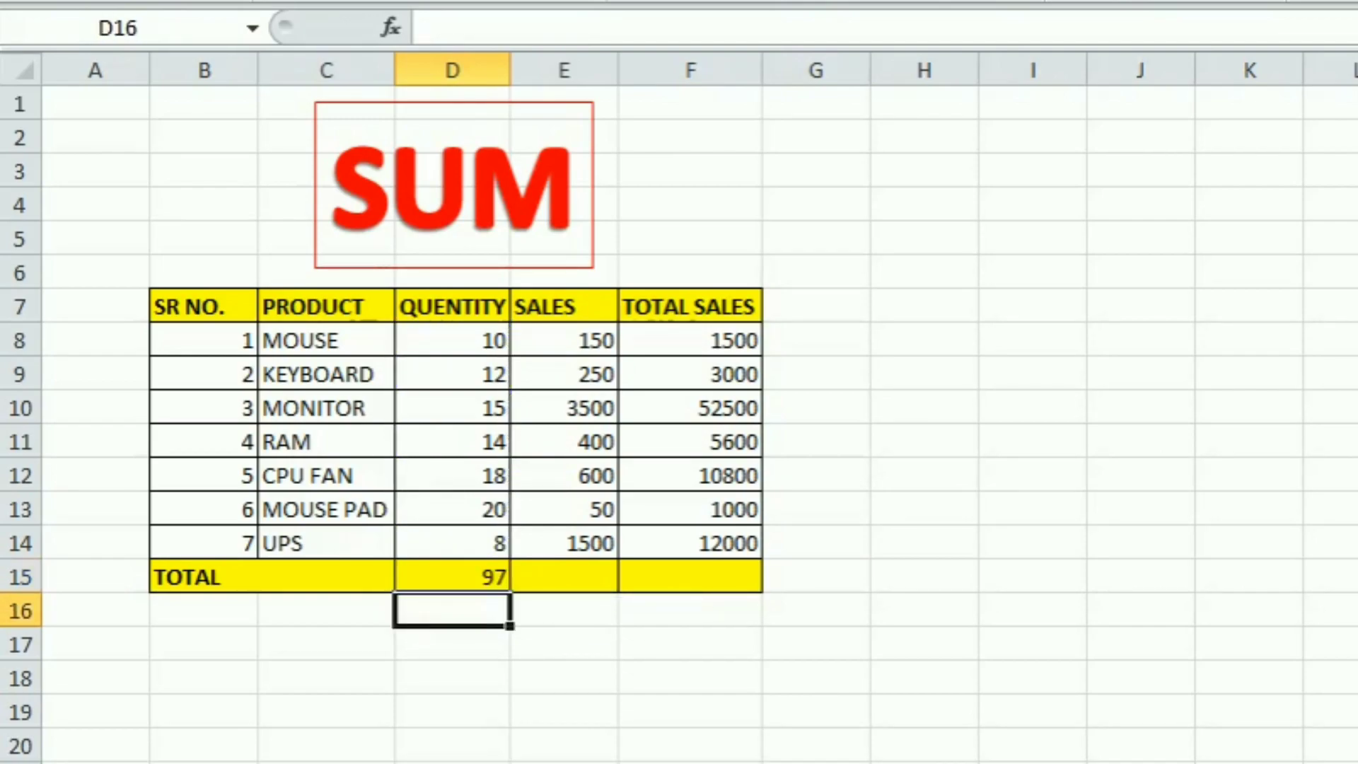
# - Total the SALES column in E15 with AutoSum over E8:E14
pyautogui.press('Right')
pyautogui.press('Up')
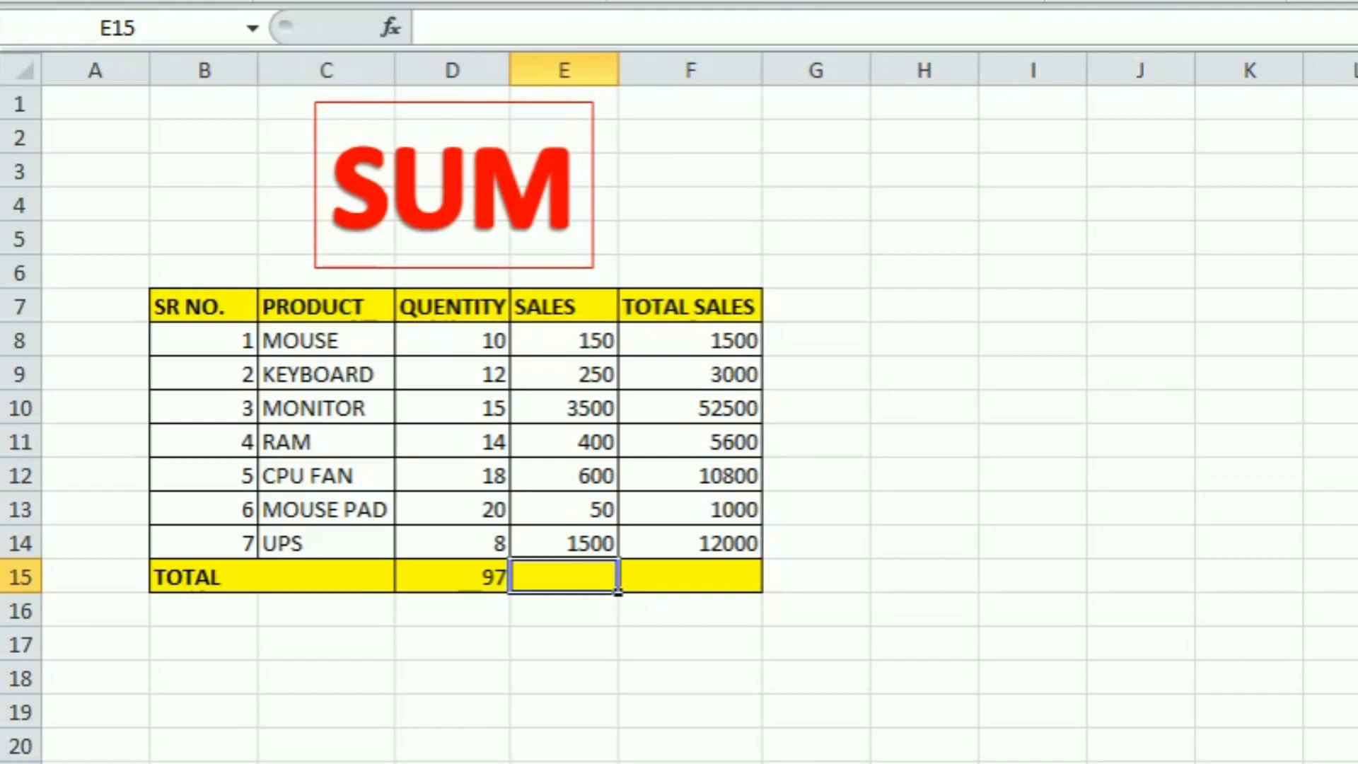
pyautogui.hotkey('alt', '=')
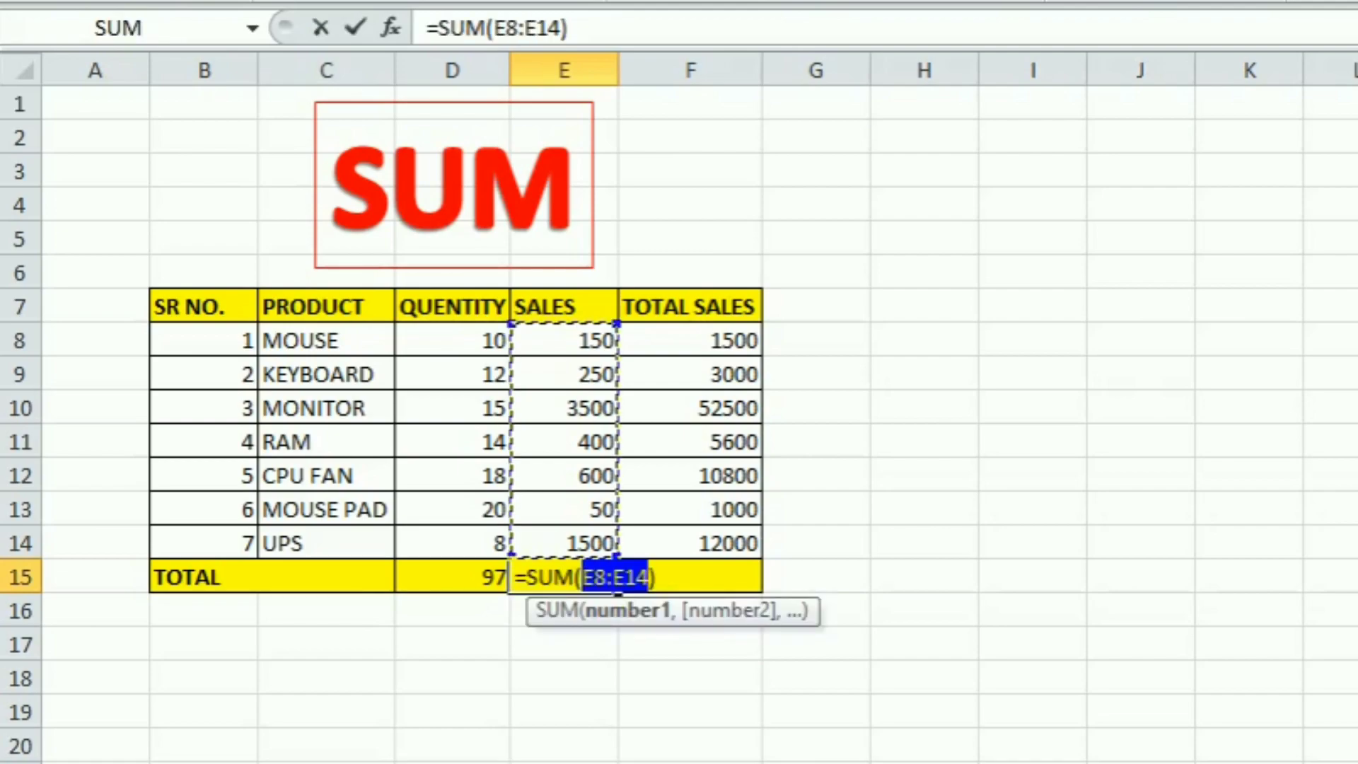
pyautogui.press('Return')
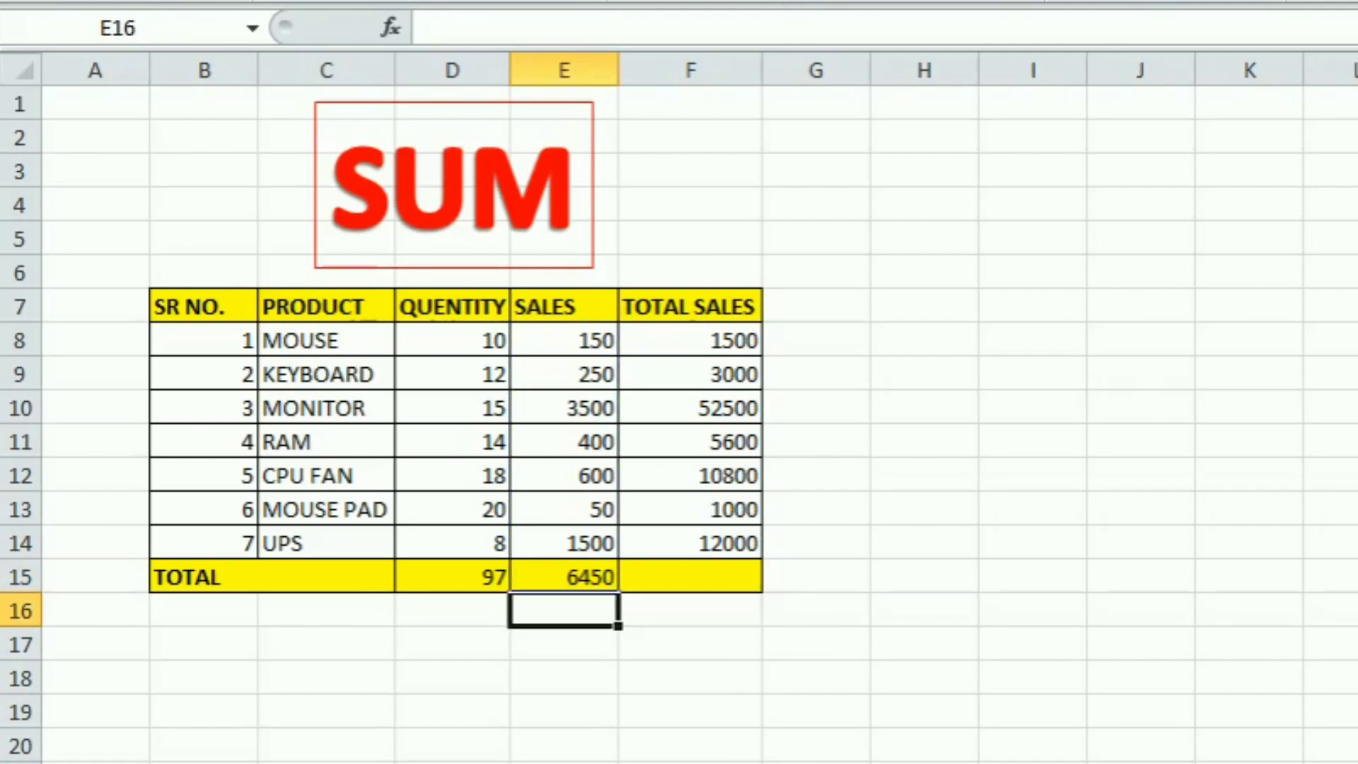
# - Total the TOTAL SALES column in F15 with AutoSum
pyautogui.press('Right')
pyautogui.press('Up')
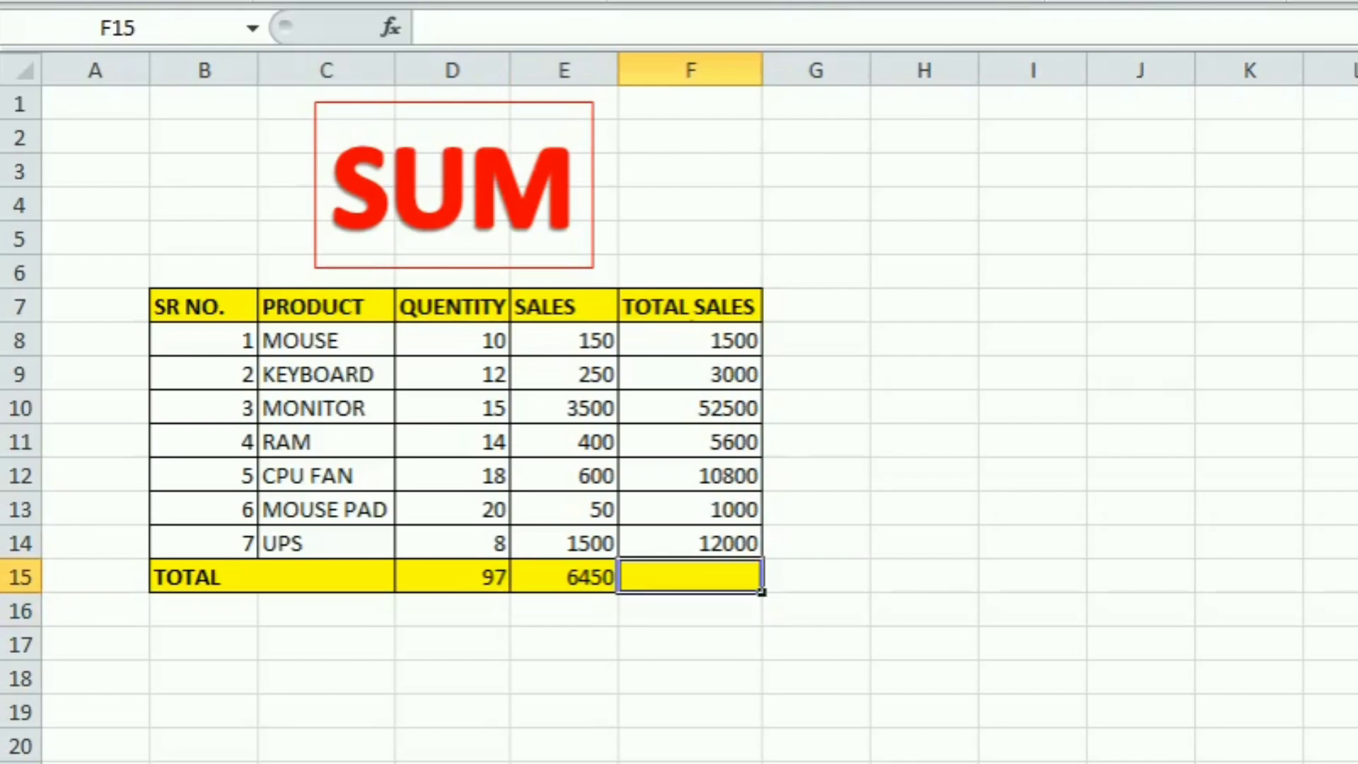
pyautogui.hotkey('alt', '=')
pyautogui.press('Return')
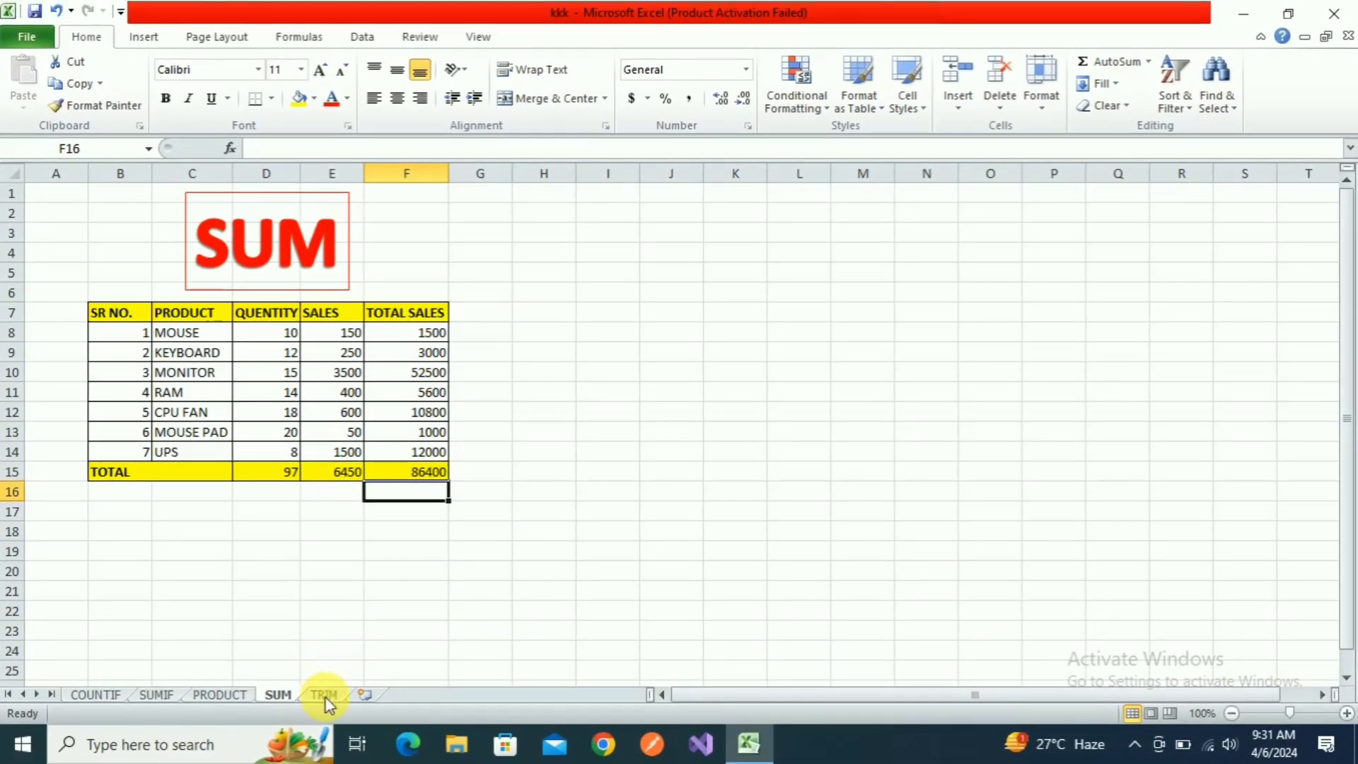
# - Open the TRIM sheet containing the two sentences with extra spaces
pyautogui.click(326, 695)
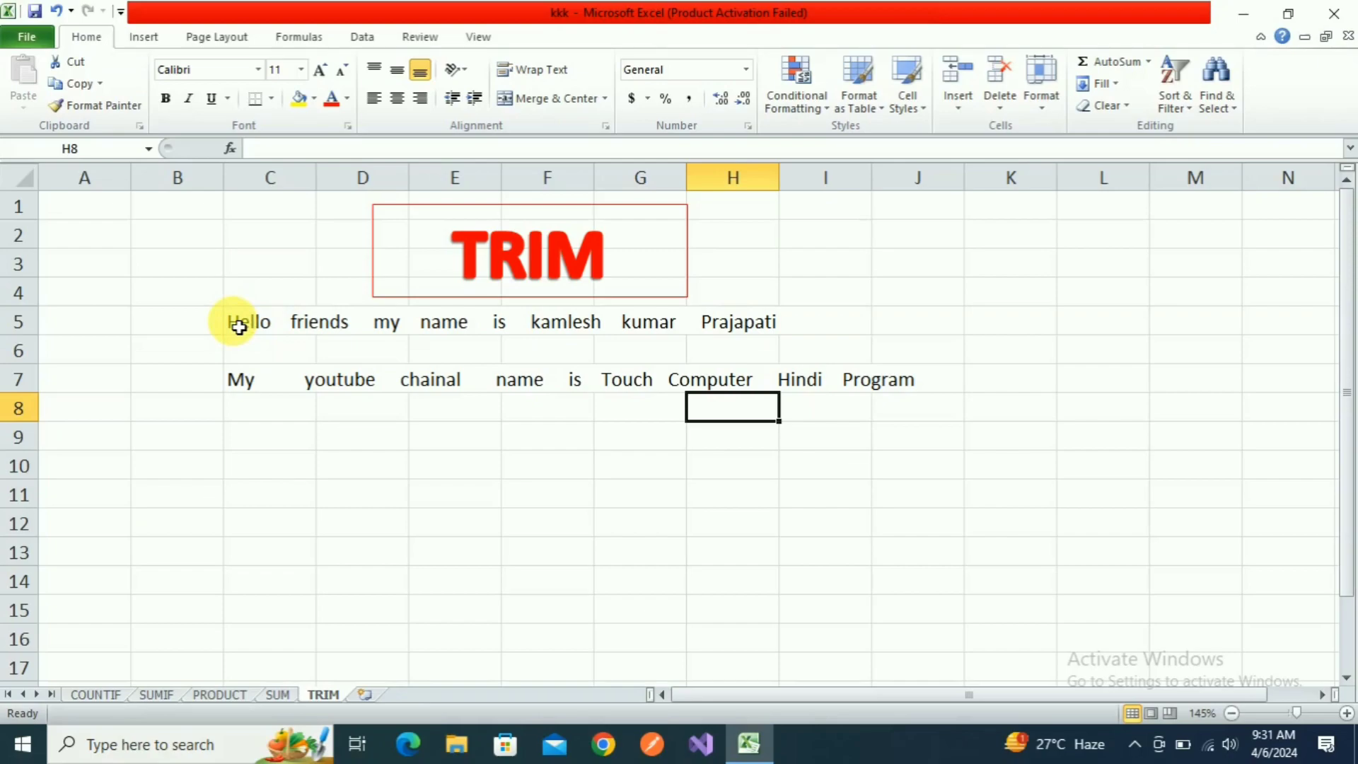
pyautogui.click(302, 278)
pyautogui.moveTo(274, 334); pyautogui.dragTo(767, 346)
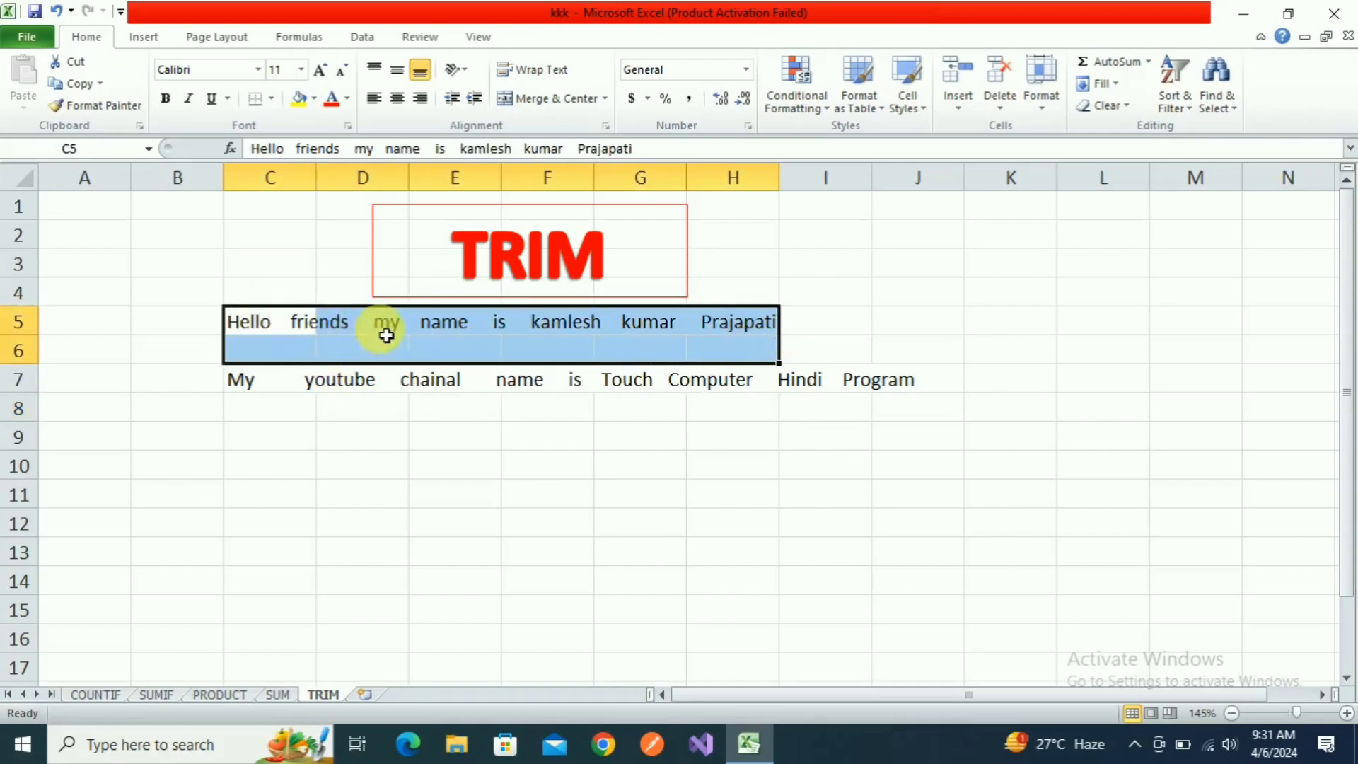
pyautogui.click(595, 464)
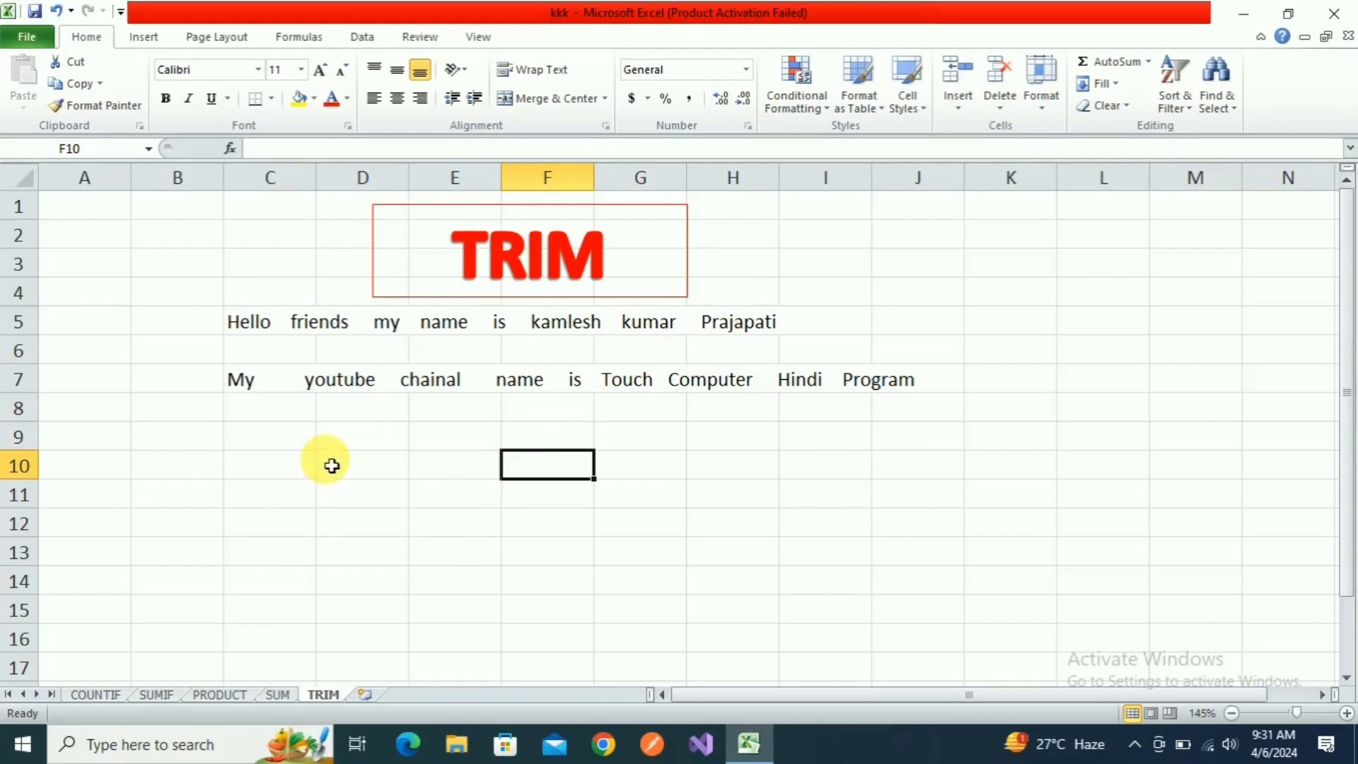
# - Enter =TRIM(C5) in cell C11 to remove the extra spaces from the first sentence
pyautogui.click(288, 475)
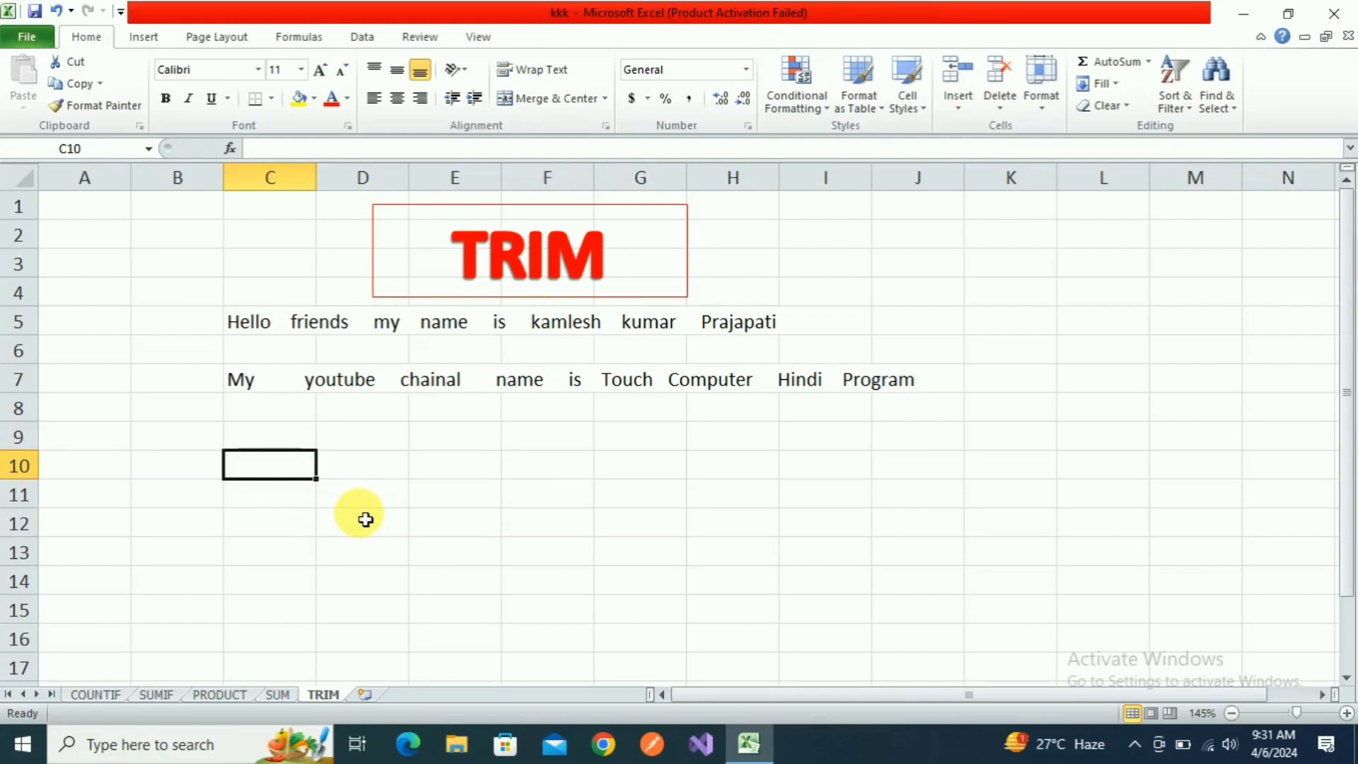
pyautogui.click(298, 503)
pyautogui.write('=')
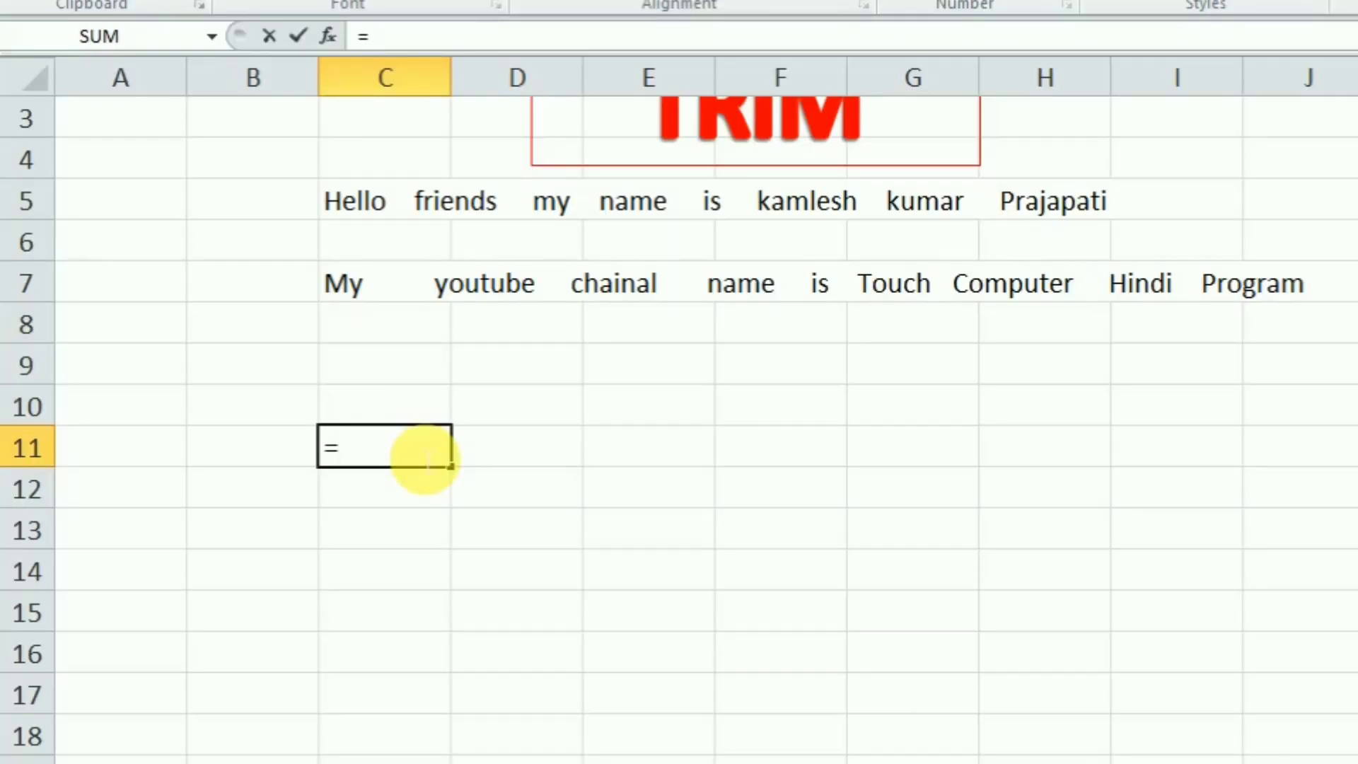
pyautogui.write('T')
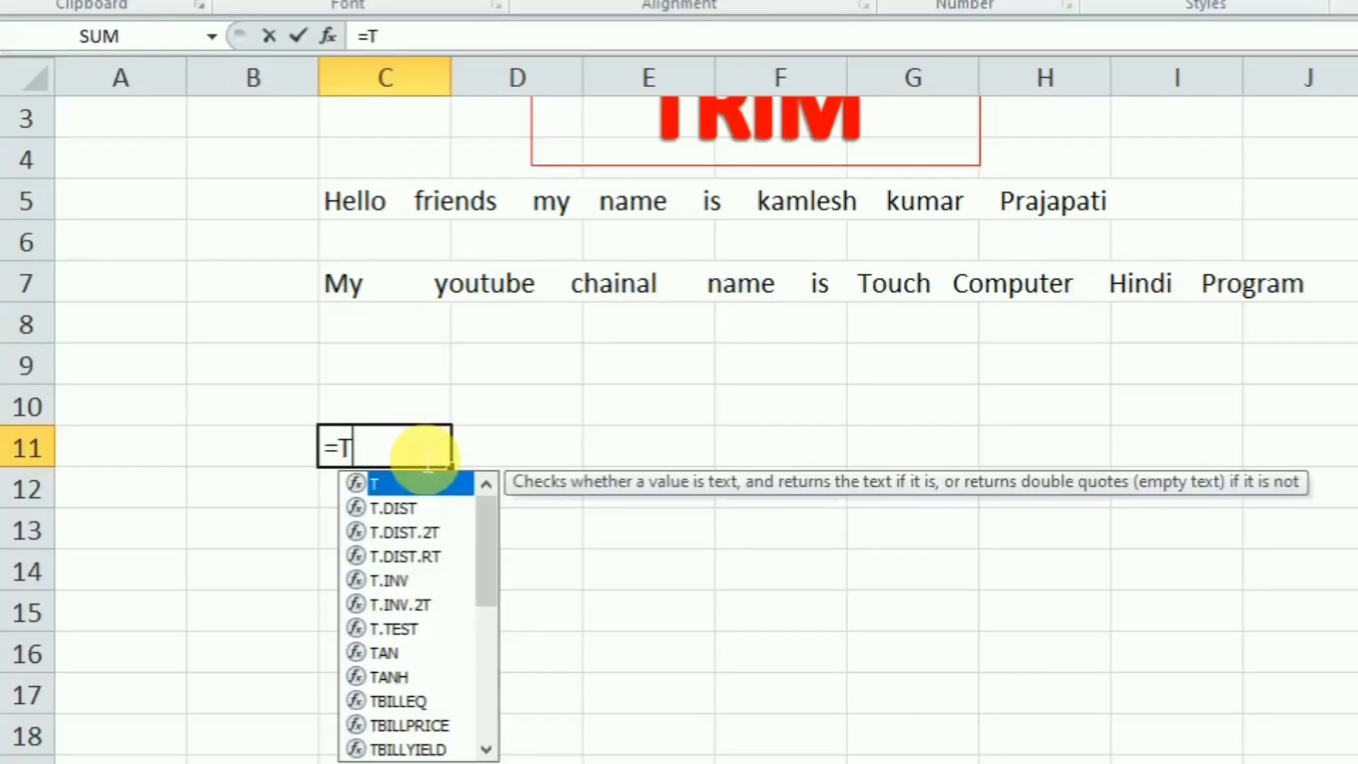
pyautogui.write('RIM')
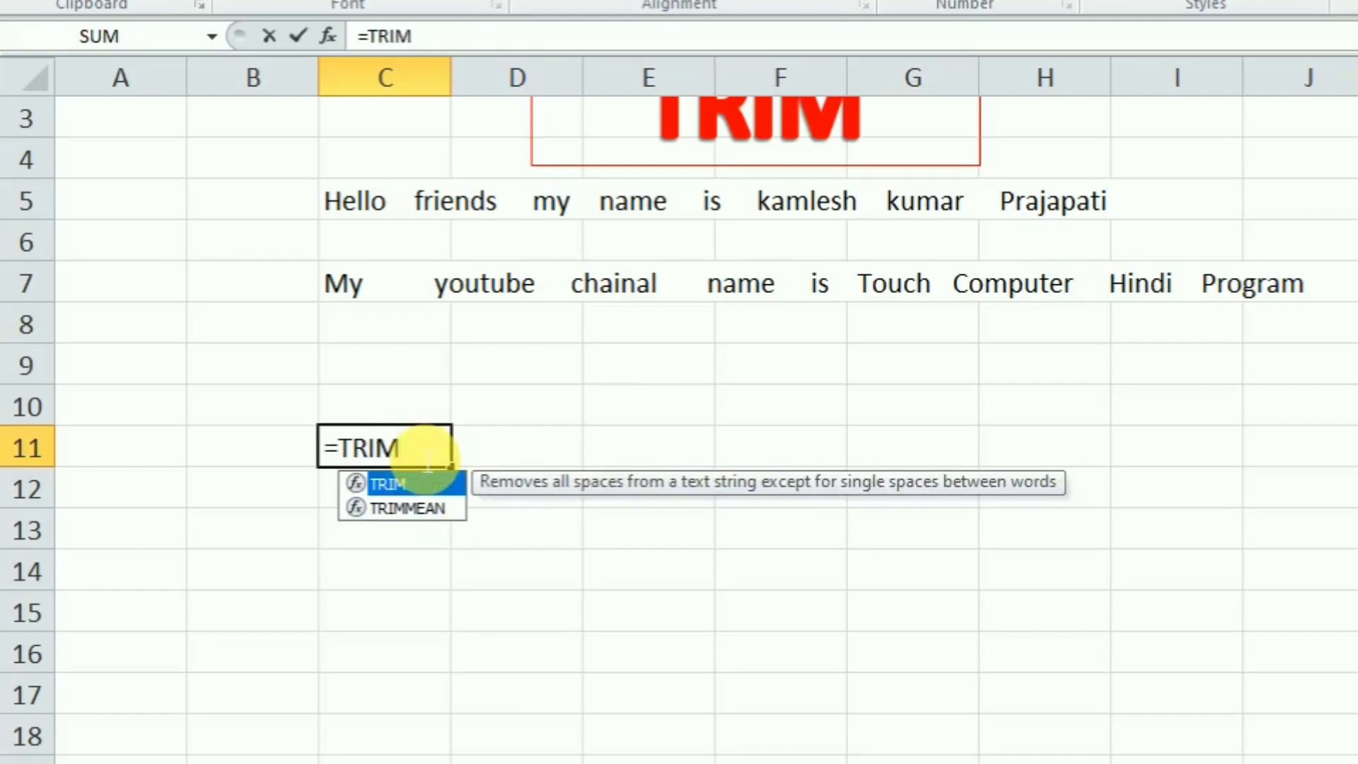
pyautogui.write('(')
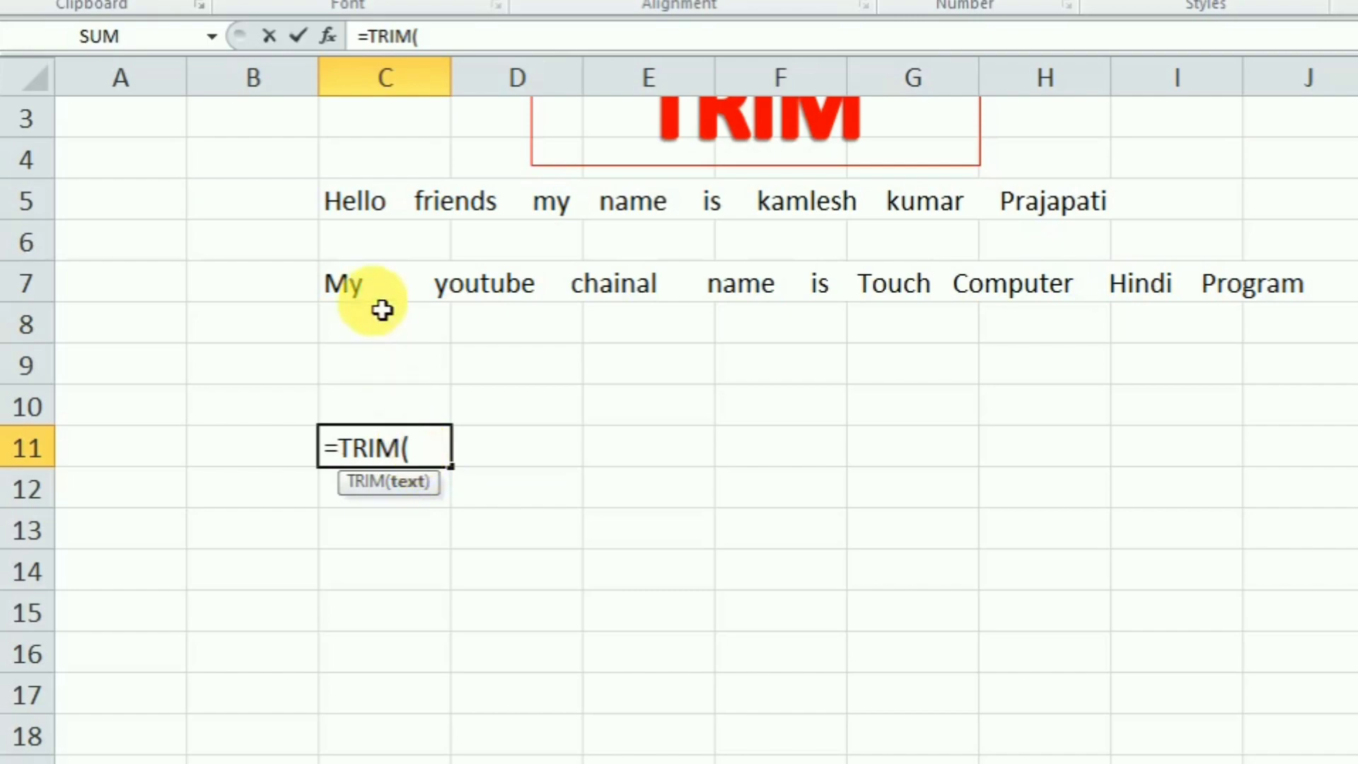
pyautogui.click(362, 215)
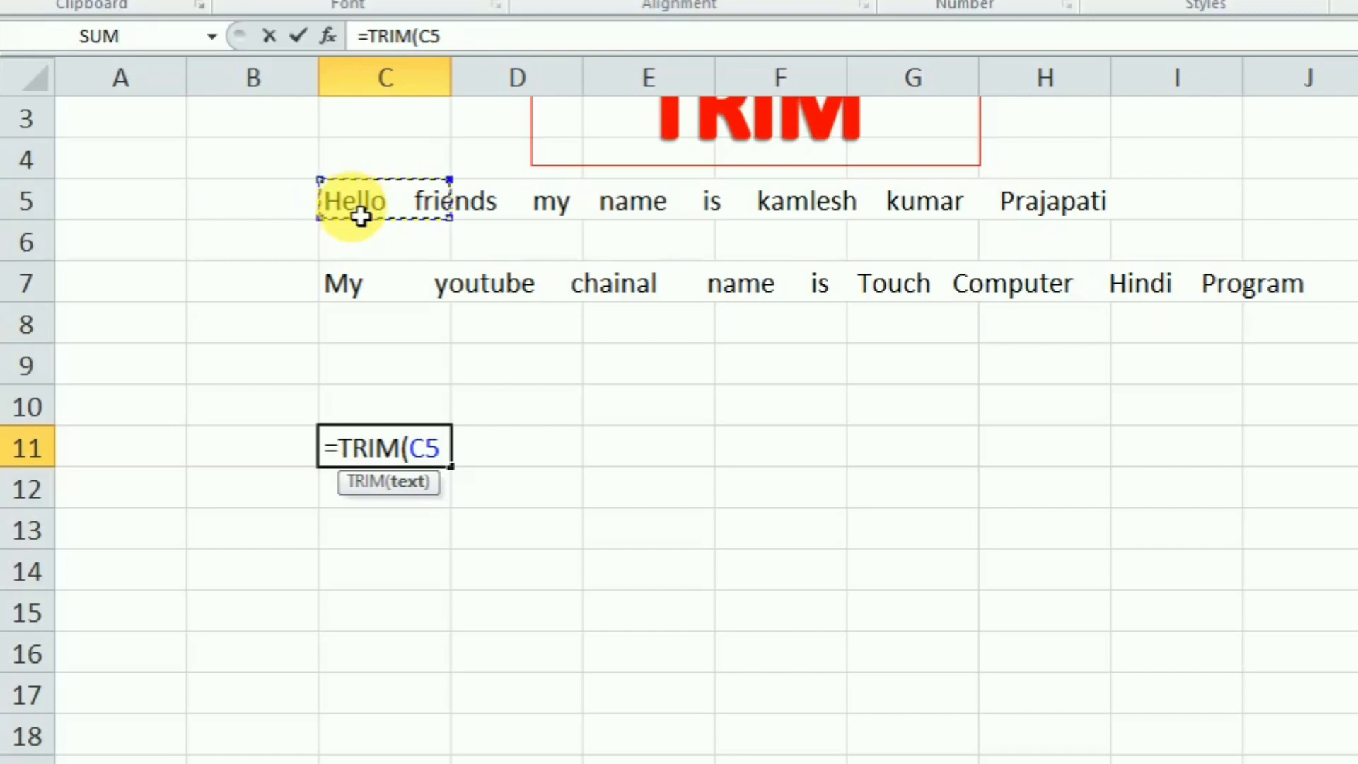
pyautogui.write(')')
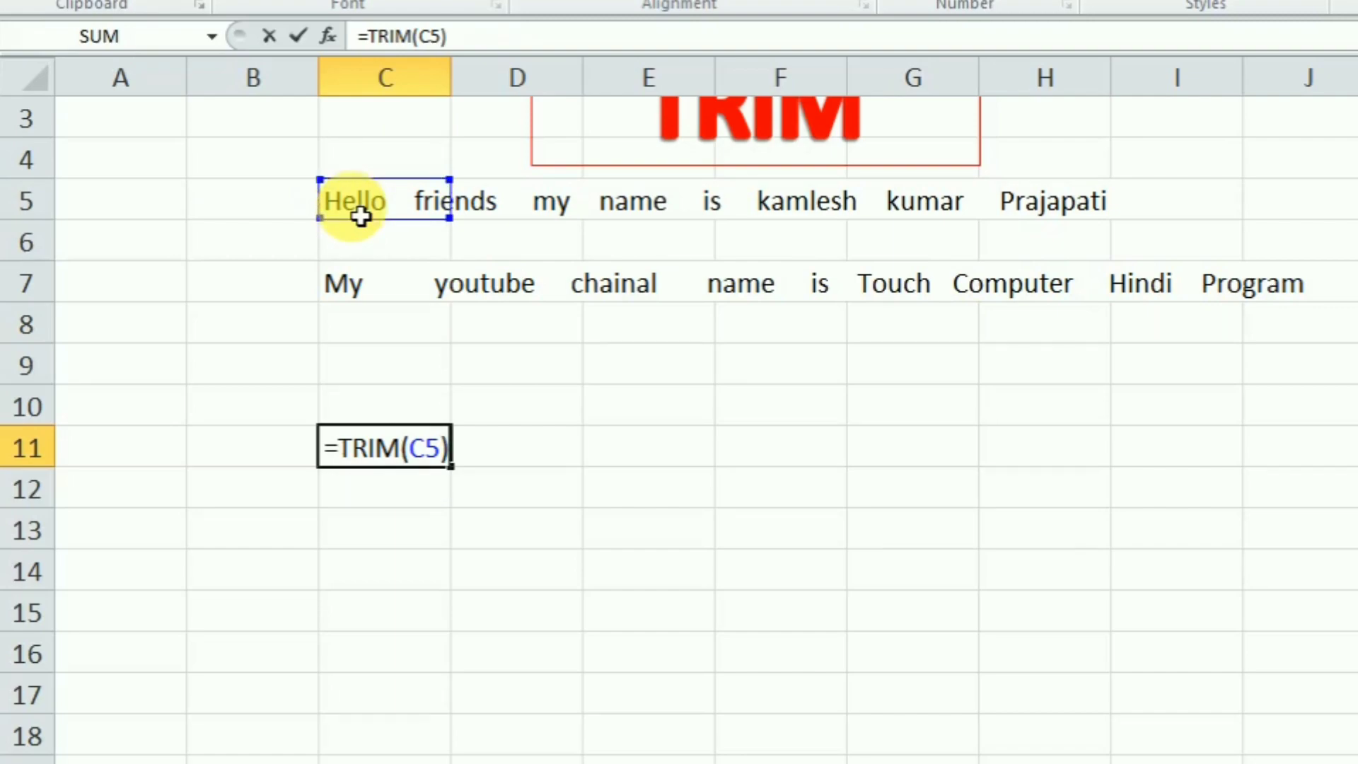
pyautogui.press('Return')
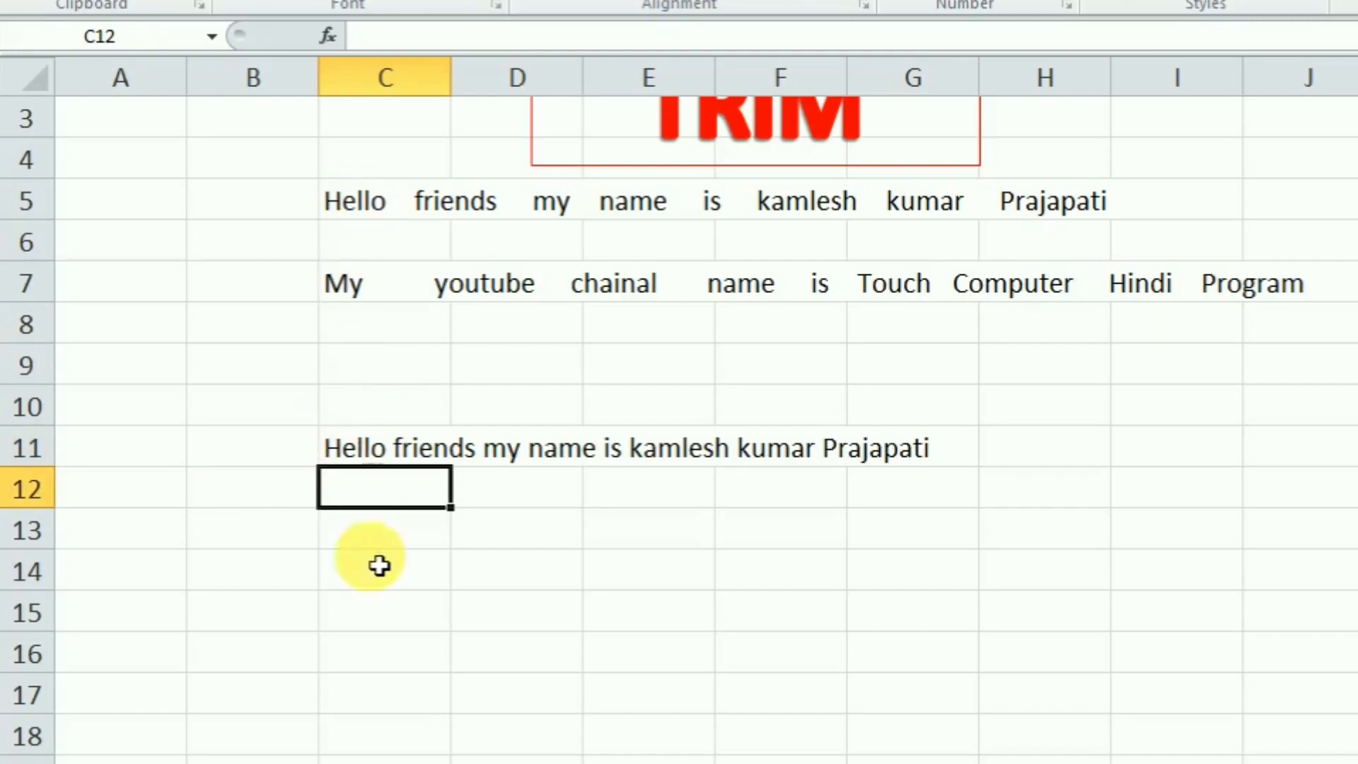
# - Enter =TRIM(C7) in cell C14 to remove the extra spaces from the second sentence
pyautogui.click(397, 591)
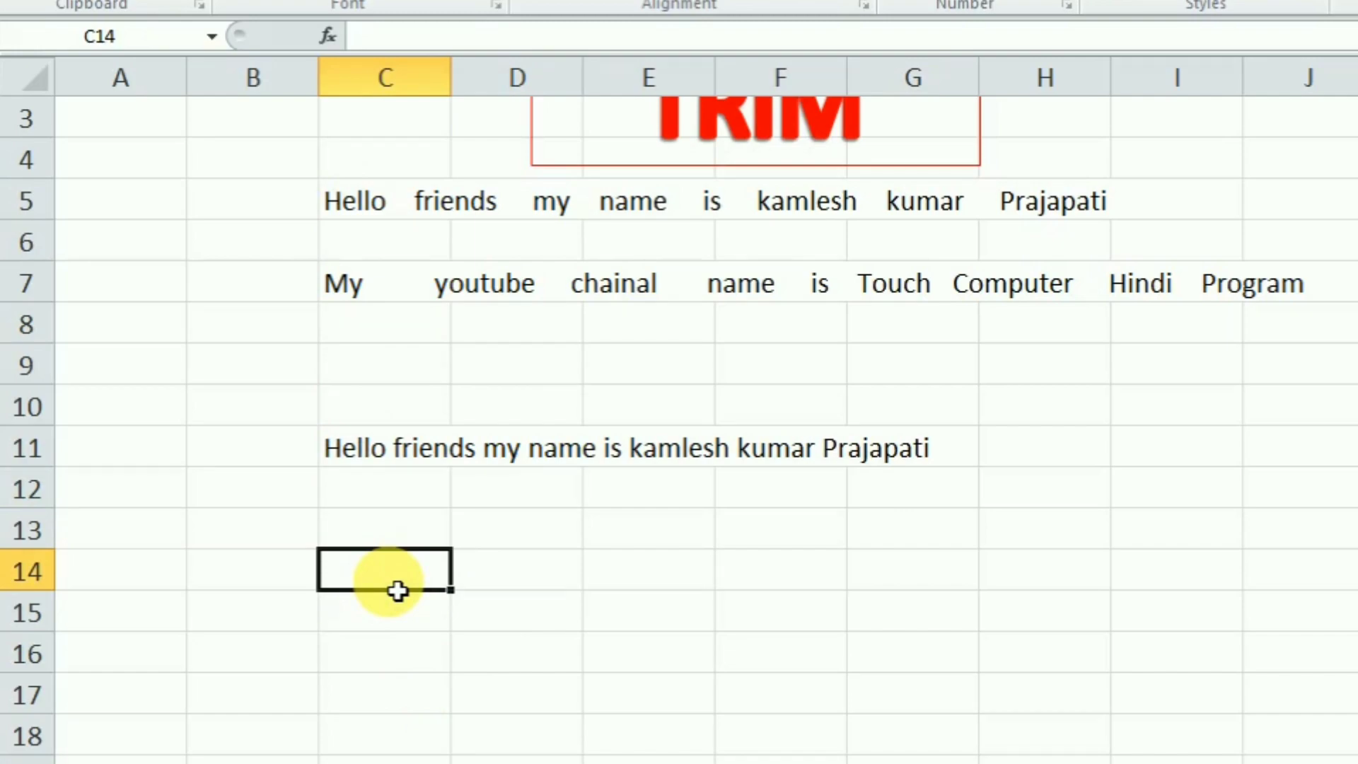
pyautogui.write('=')
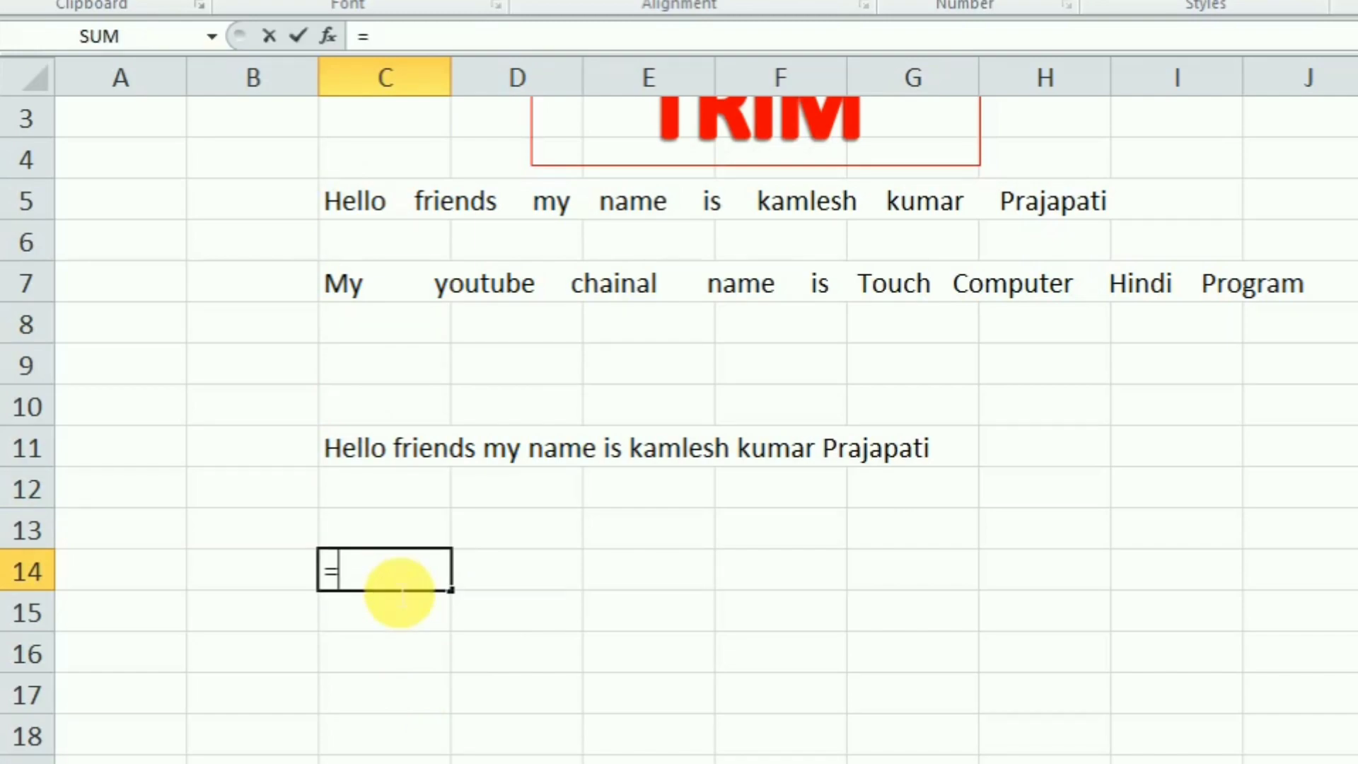
pyautogui.write('TRIM')
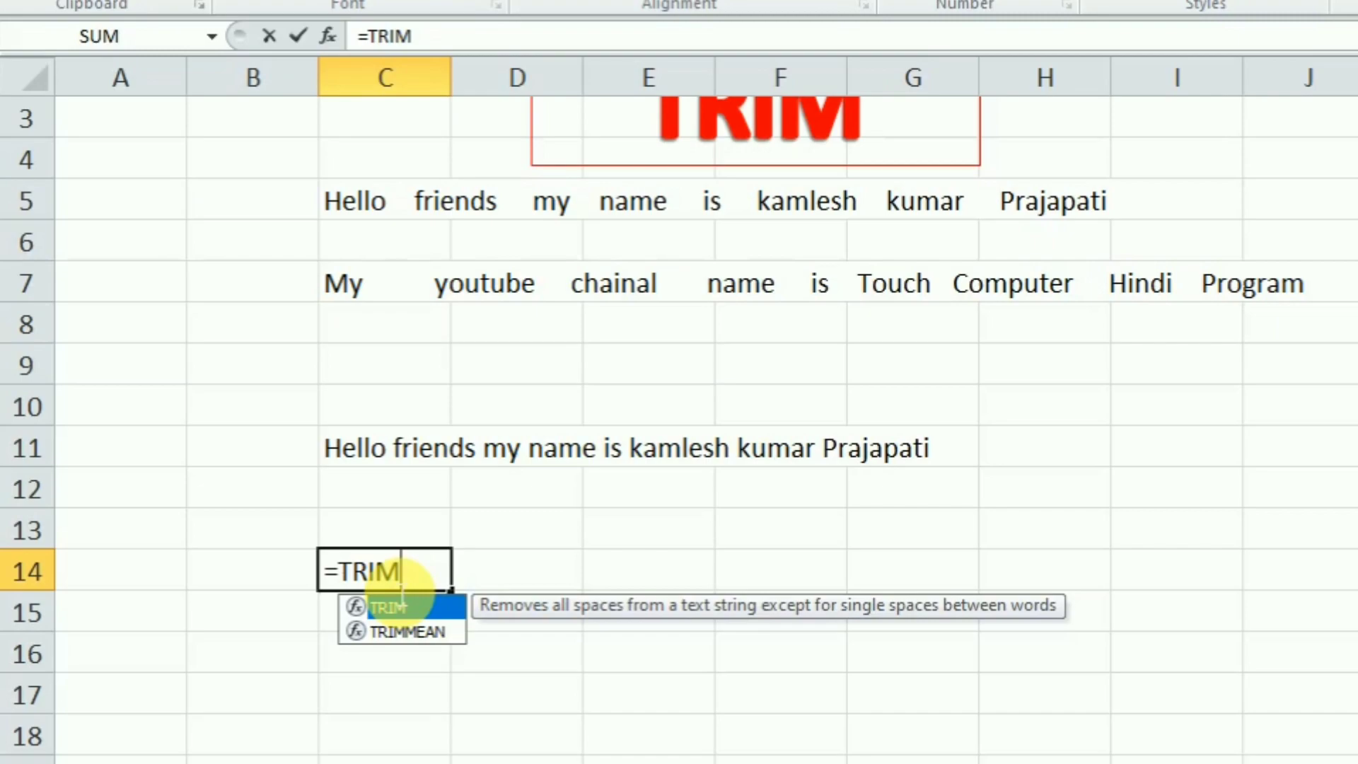
pyautogui.write('(')
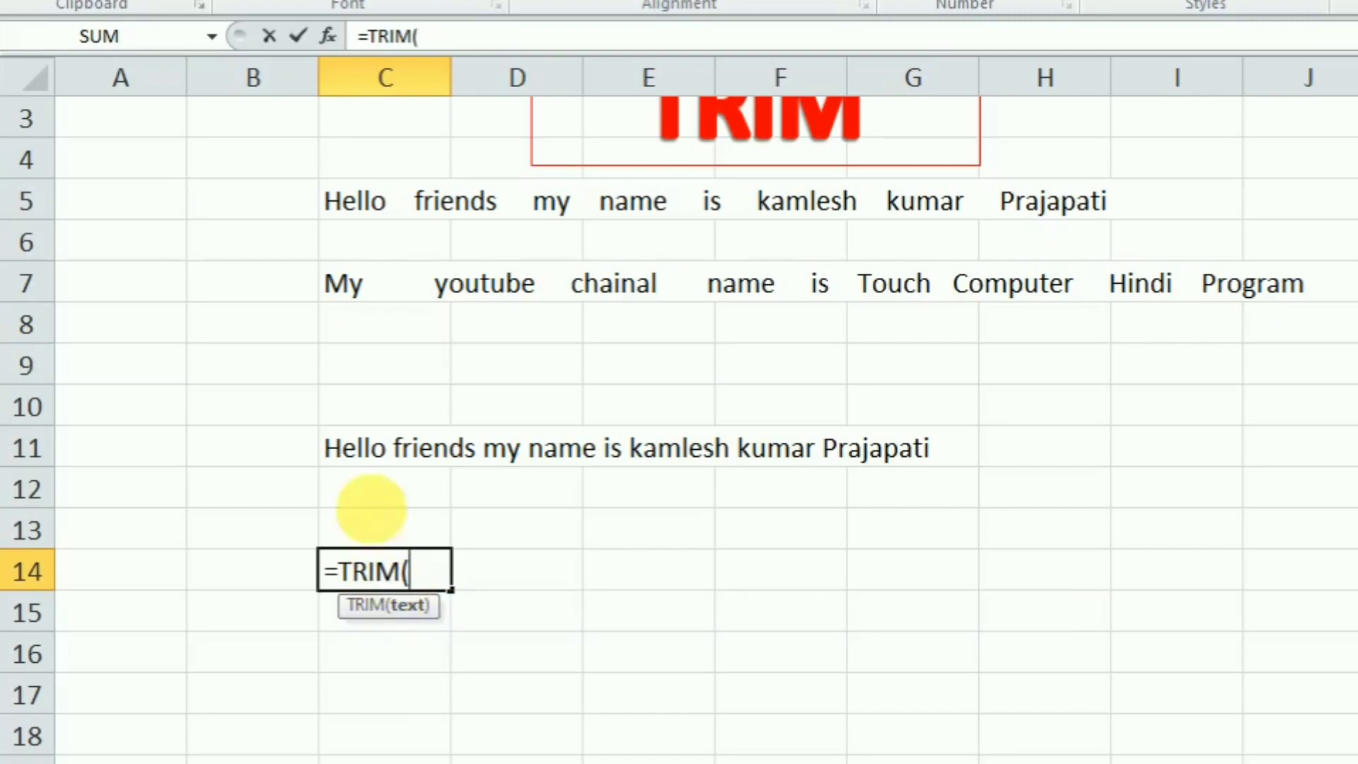
pyautogui.click(391, 288)
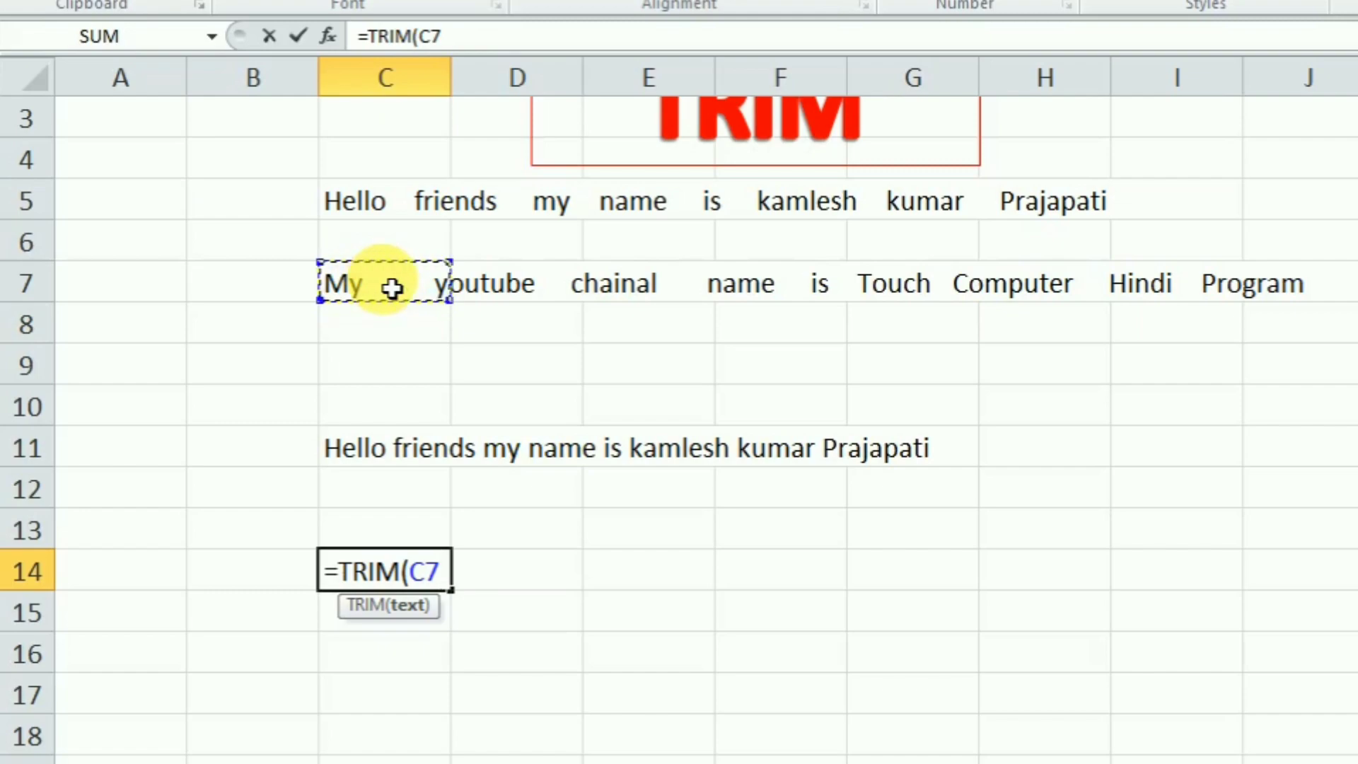
pyautogui.write(')')
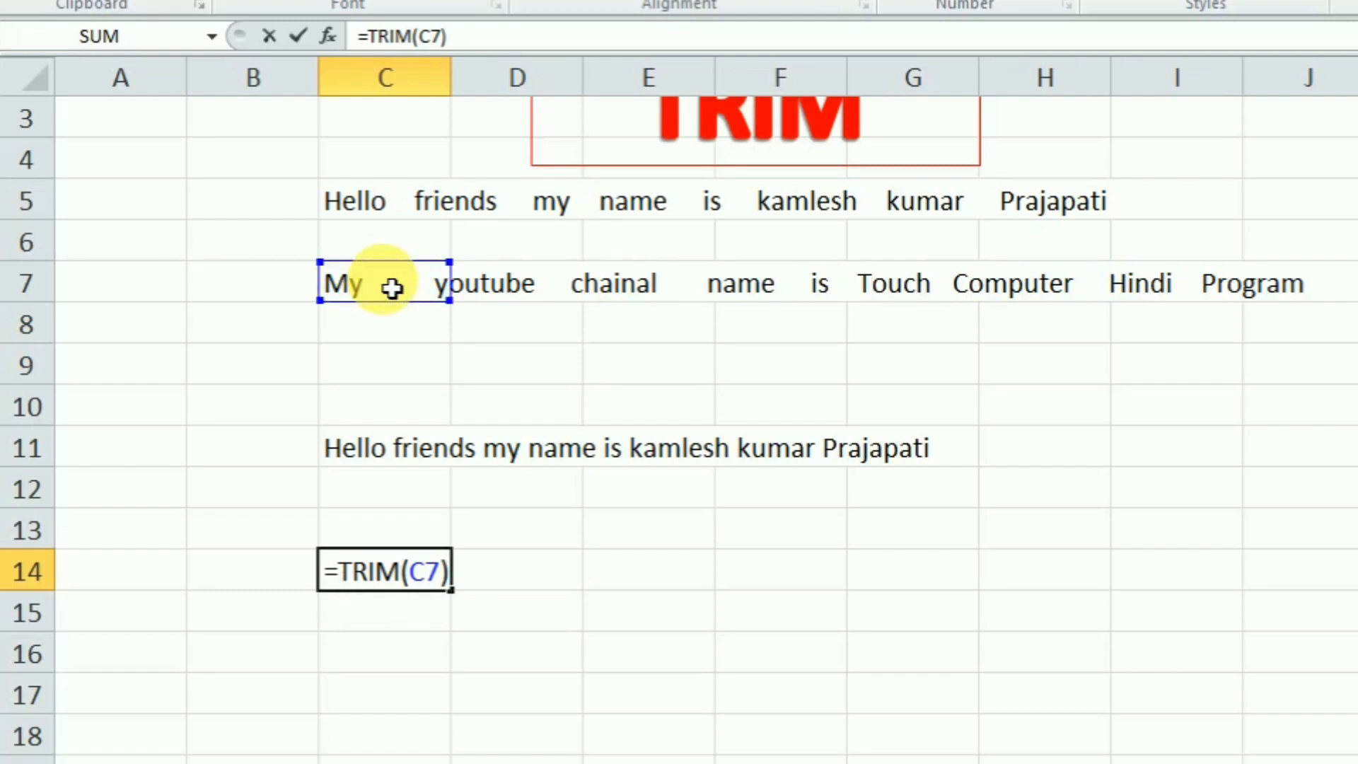
pyautogui.press('Return')
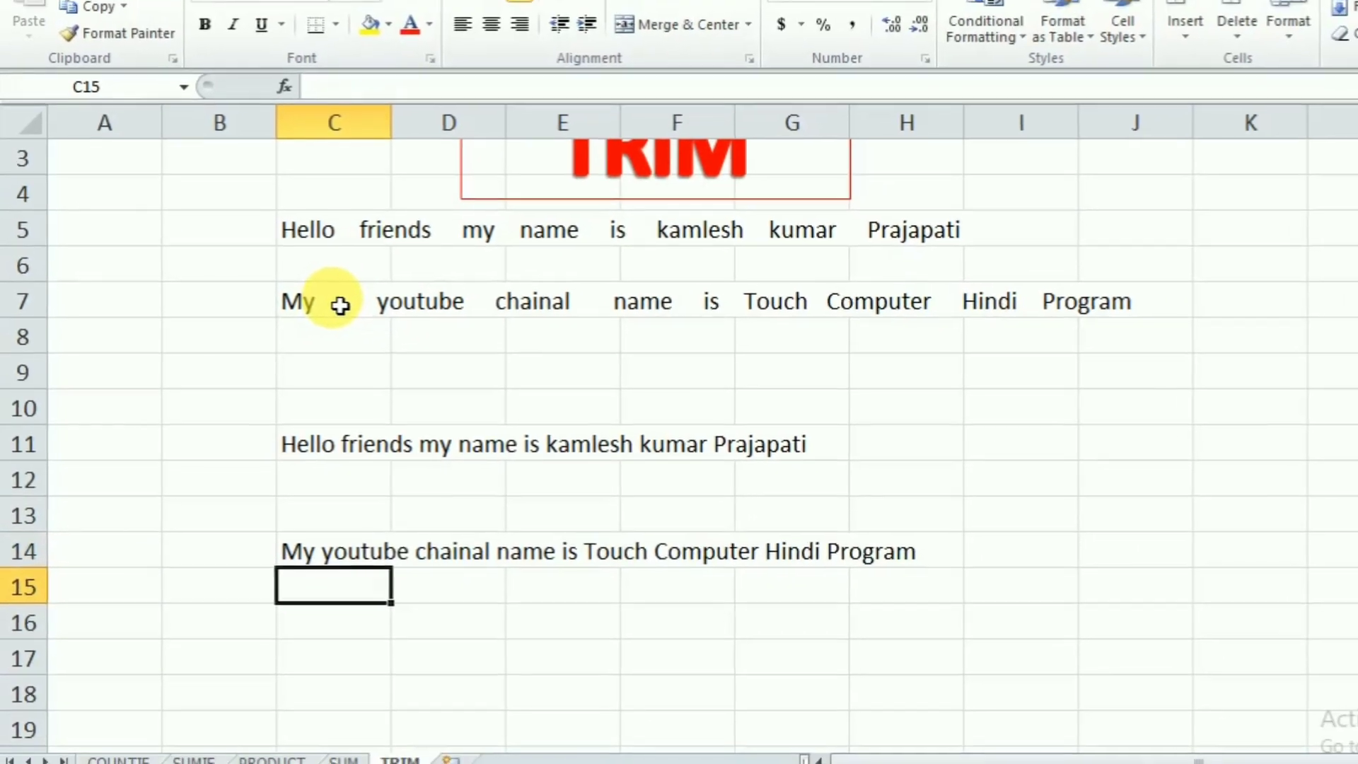